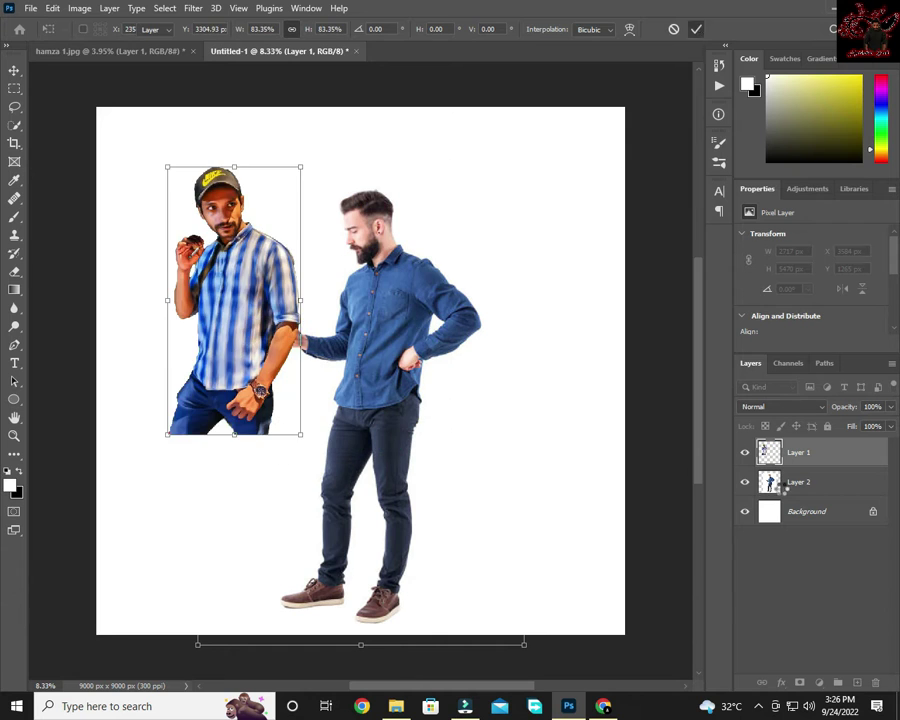
# Run Remove Background on the bearded man's layer, then zoom in on his trousers.
pyautogui.click(744, 511)
pyautogui.rightClick(750, 362)
pyautogui.press('Escape')
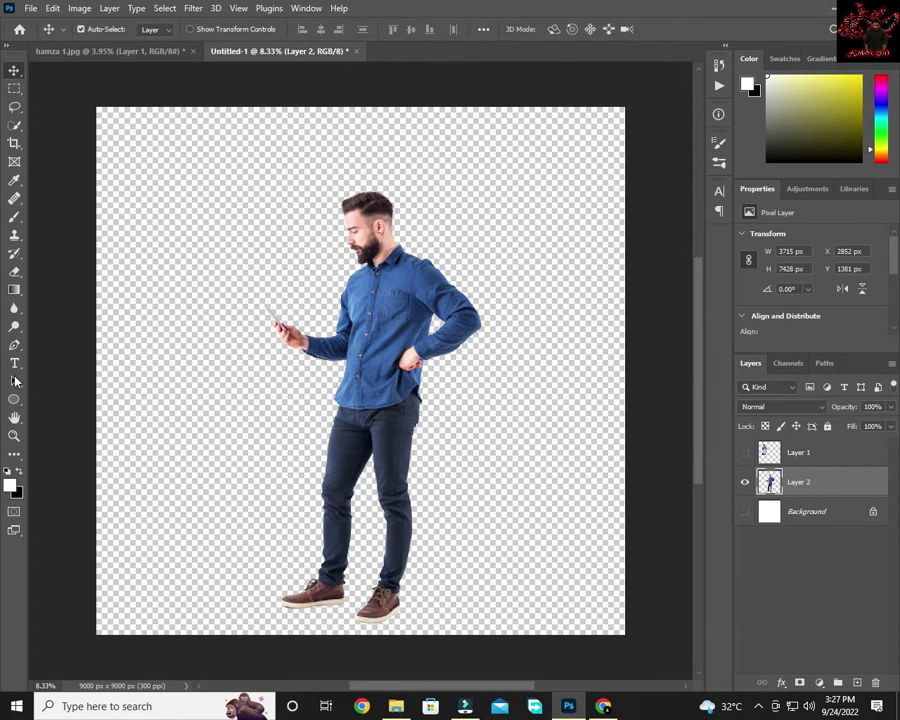
pyautogui.press('p')
pyautogui.scroll(4, 357, 566)
# Erase the grey fringe along the jeans' left edge with the Eraser at 100% opacity.
pyautogui.scroll(-1, 401, 268)
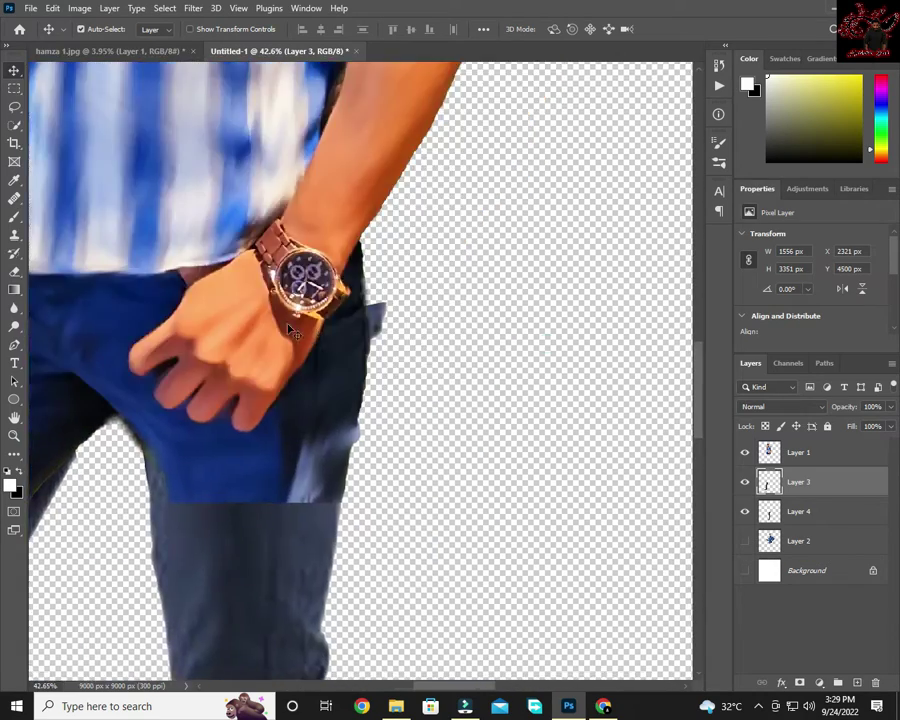
pyautogui.scroll(5, 330, 330)
pyautogui.scroll(3, 238, 320)
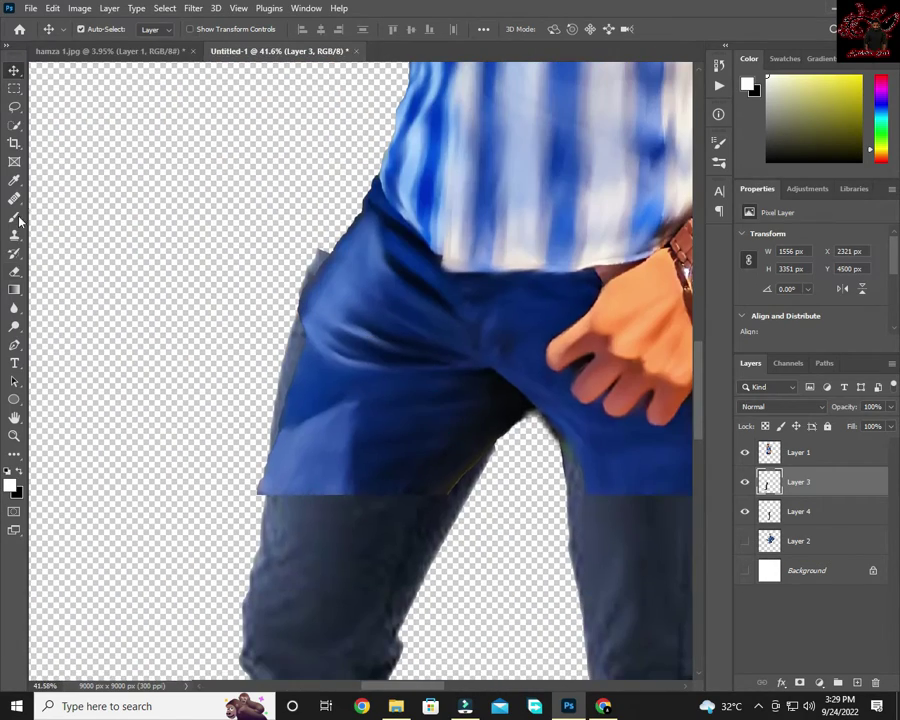
pyautogui.press('e')
pyautogui.press('0')
pyautogui.moveTo(222, 222); pyautogui.dragTo(205, 302)
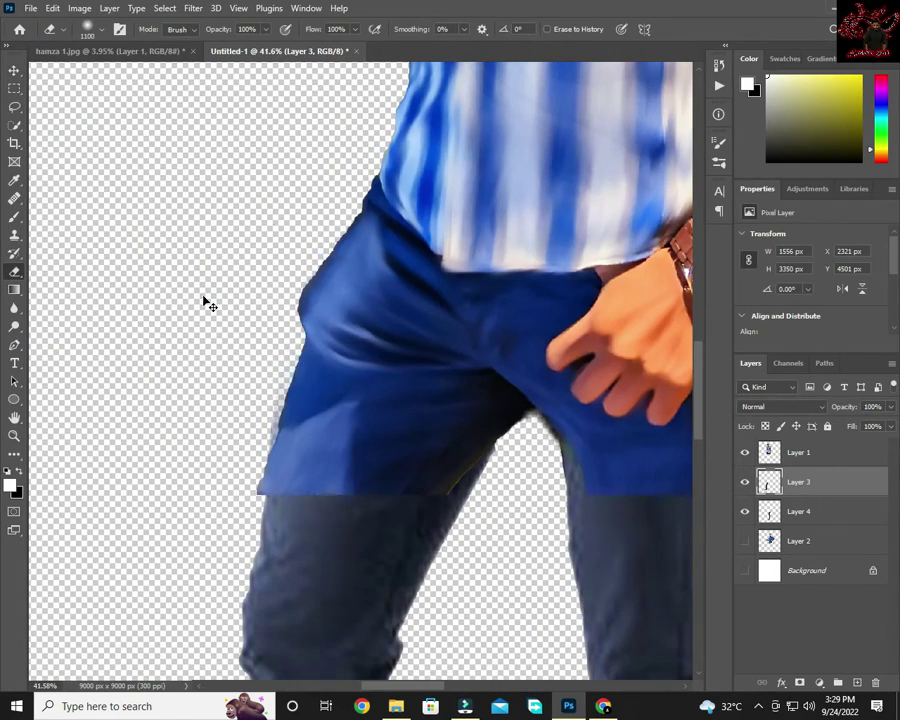
# Switch to Layer 1 and fit the whole figure on screen.
pyautogui.hotkey('alt', ']')
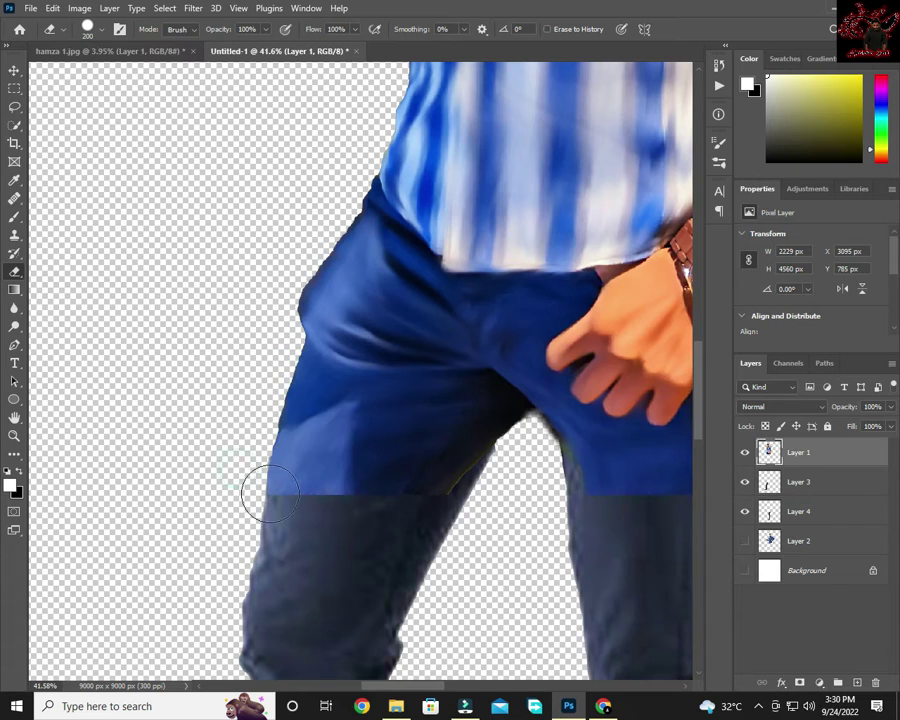
pyautogui.hscroll(5, 330, 480)
pyautogui.scroll(-2, 330, 480)
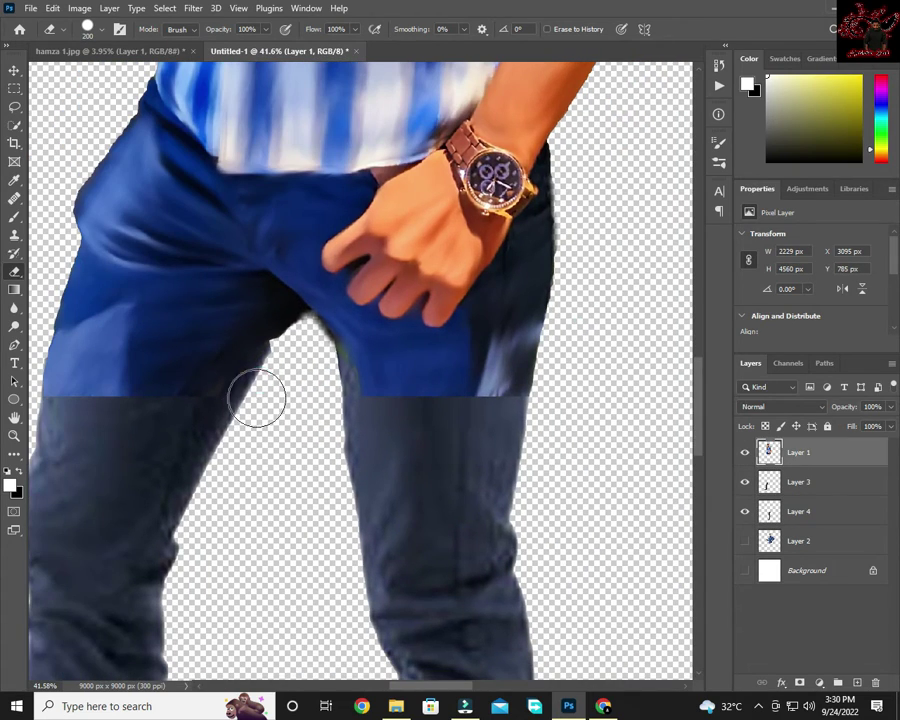
pyautogui.hotkey('alt', '[')
pyautogui.hotkey('ctrl', '0')
# Merge Layers 3 and 4 and add a Blues Hue/Saturation adjustment making the lower jeans vivid blue.
pyautogui.keyDown('shift'); pyautogui.click(798, 511); pyautogui.keyUp('shift')
pyautogui.rightClick(798, 511)
pyautogui.click(665, 513)
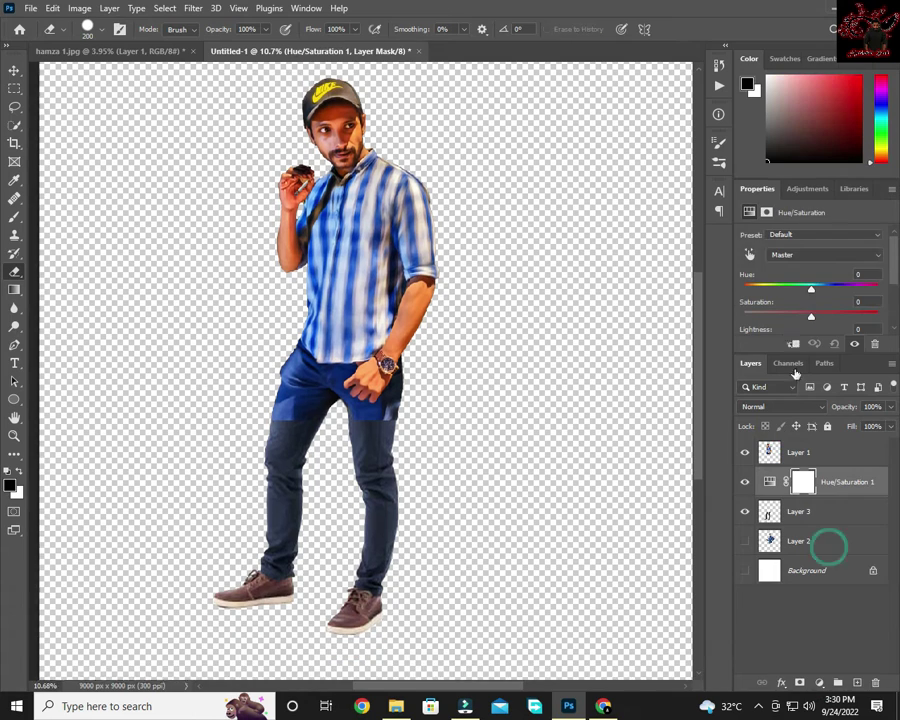
pyautogui.click(749, 254)
pyautogui.click(369, 430)
pyautogui.moveTo(807, 290)
pyautogui.mouseDown()
pyautogui.moveTo(823, 290)
pyautogui.moveTo(866, 322)
pyautogui.mouseUp()
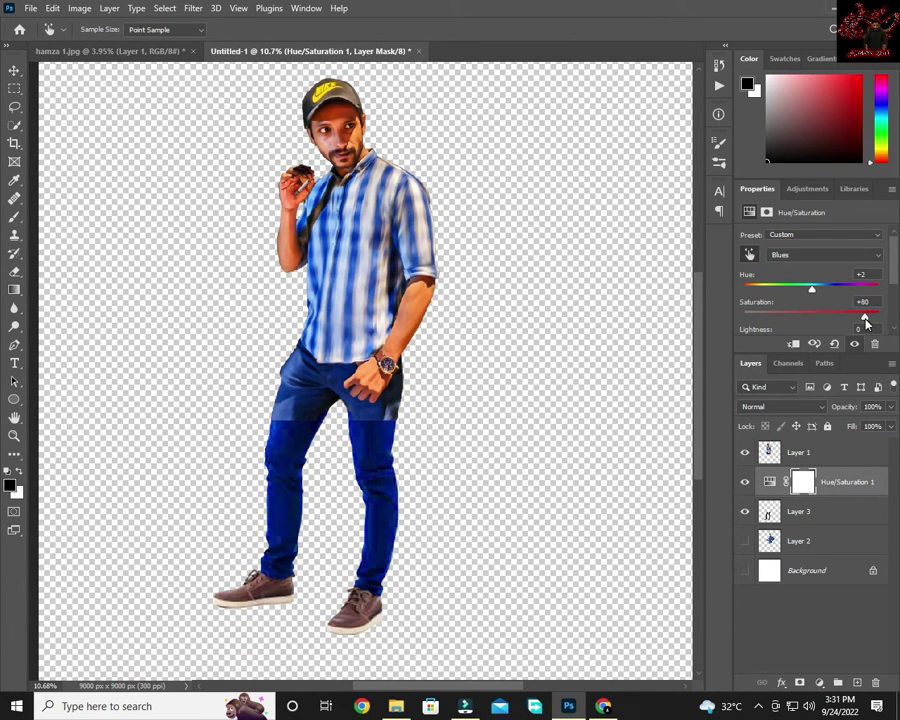
# Add a second Hue/Saturation layer clipped to Layer 1 with Blues hue +10 for the upper jeans.
pyautogui.click(819, 682)
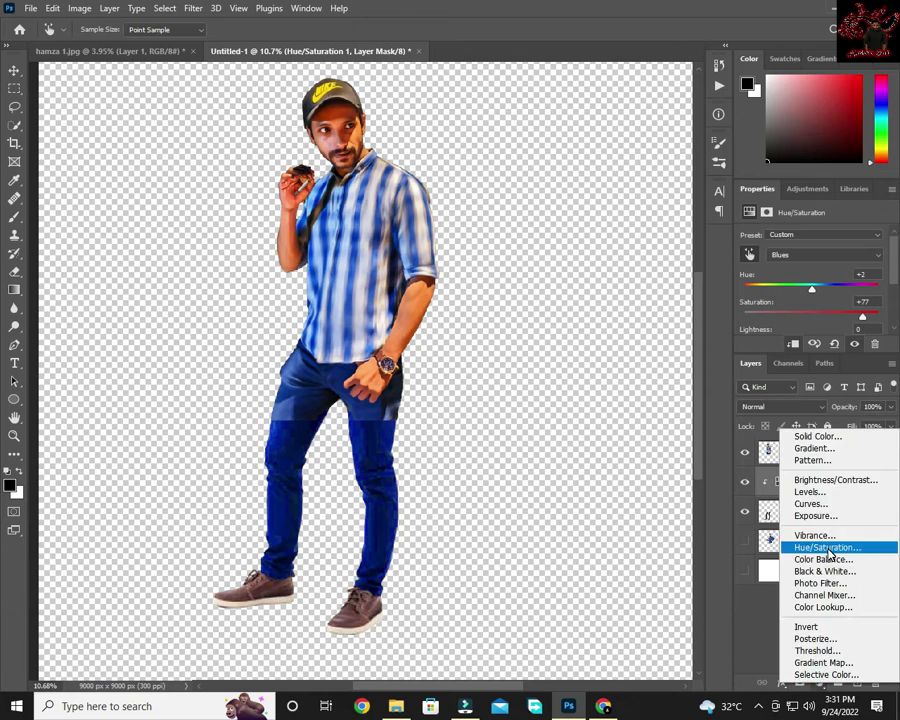
pyautogui.click(824, 545)
pyautogui.moveTo(784, 441); pyautogui.dragTo(790, 446)
pyautogui.moveTo(811, 290); pyautogui.dragTo(812, 292)
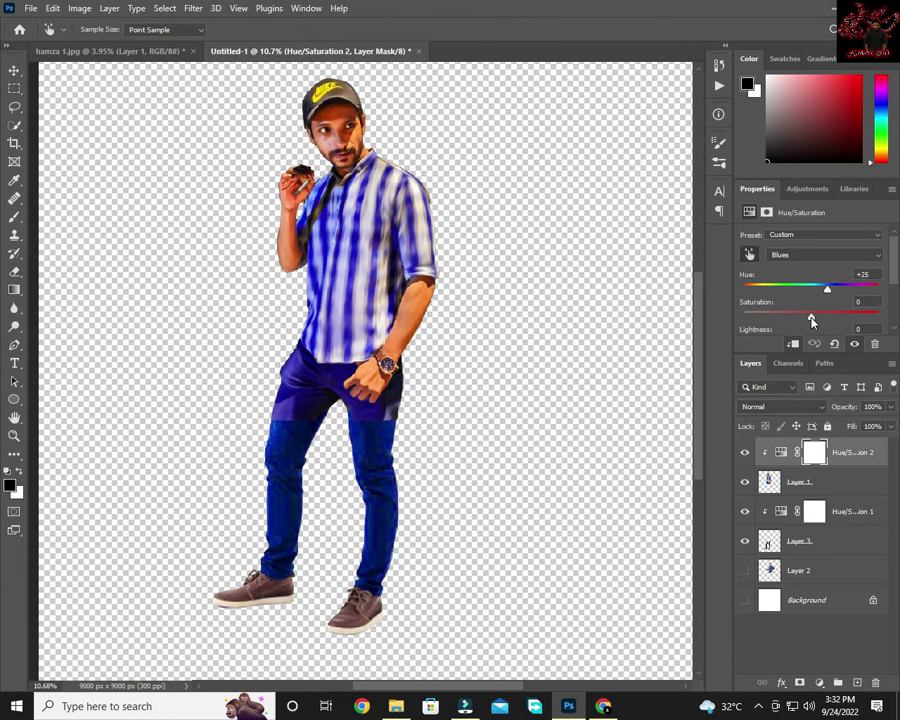
pyautogui.moveTo(821, 311); pyautogui.dragTo(817, 325)
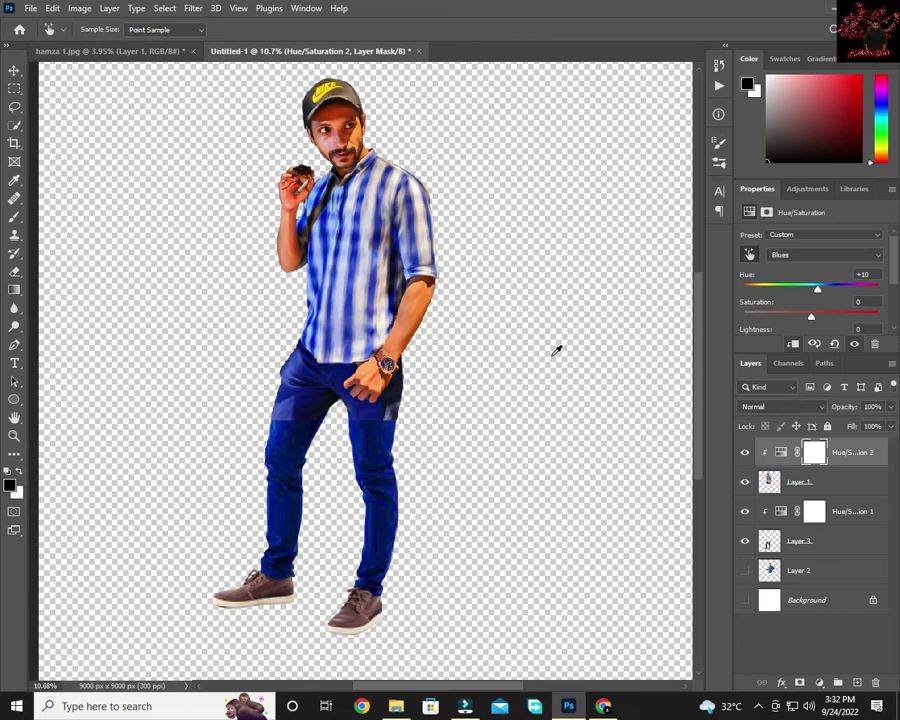
pyautogui.scroll(4, 300, 430)
# Add a mask to Layer 1, try softening the thigh edge, then undo it.
pyautogui.scroll(2, 485, 440)
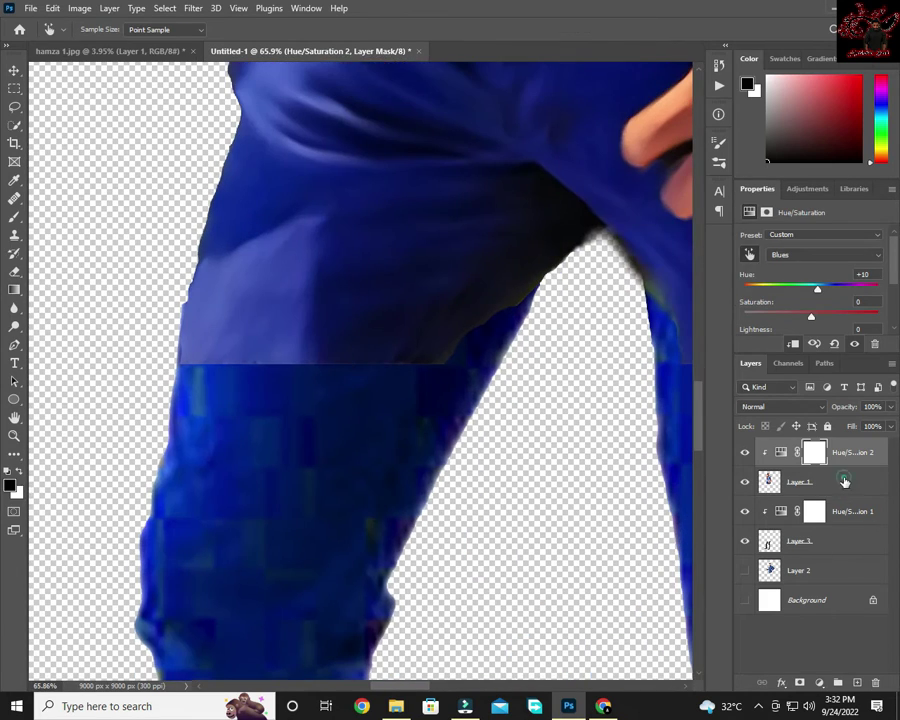
pyautogui.click(799, 682)
pyautogui.press('b')
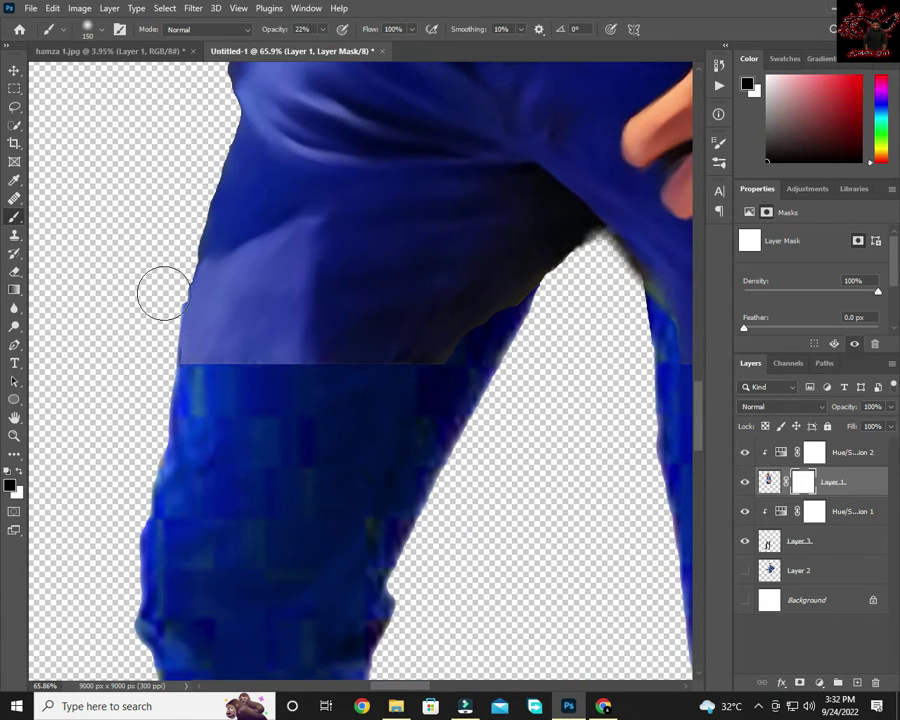
pyautogui.moveTo(164, 293); pyautogui.dragTo(207, 361)
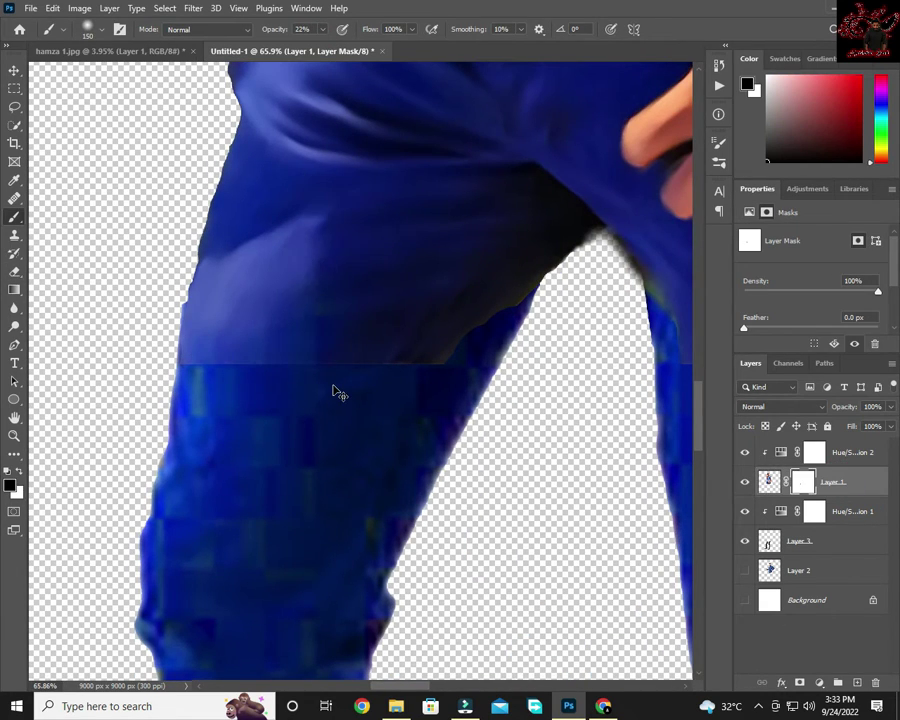
pyautogui.hotkey('ctrl', 'z')
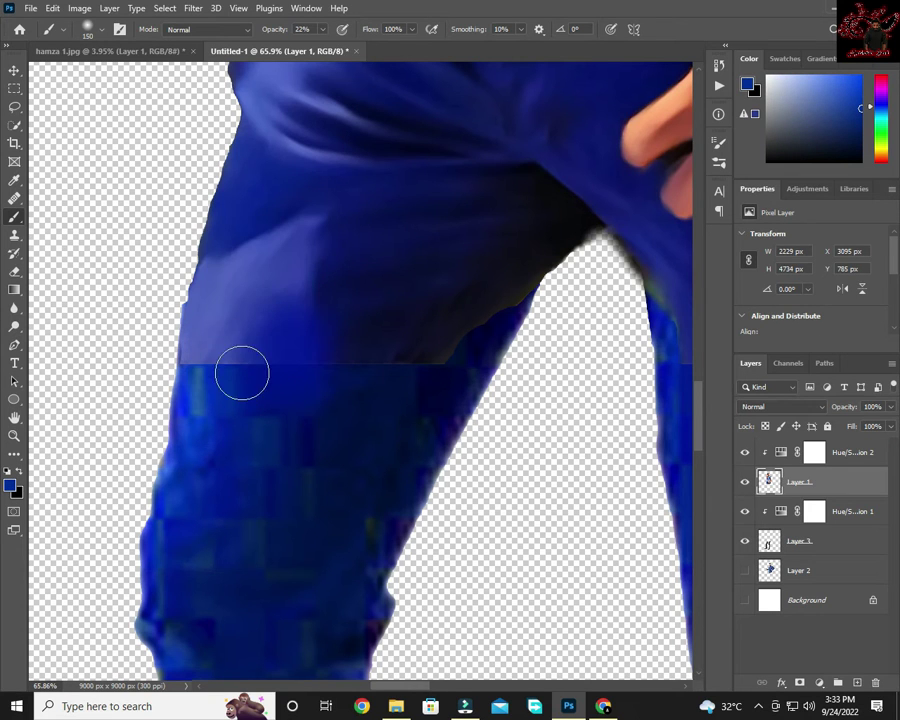
# Paint sampled jeans blues over the thigh seam and darken the jeans' left edge.
pyautogui.keyDown('alt'); pyautogui.click(257, 210); pyautogui.keyUp('alt')
pyautogui.keyDown('alt'); pyautogui.click(297, 231); pyautogui.keyUp('alt')
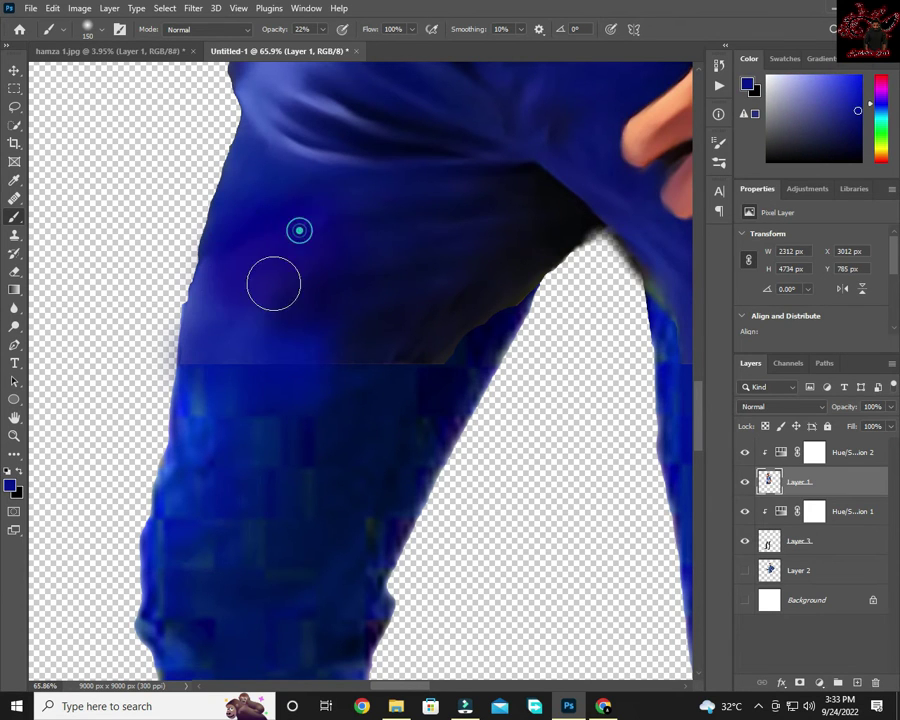
pyautogui.moveTo(273, 283); pyautogui.dragTo(323, 417)
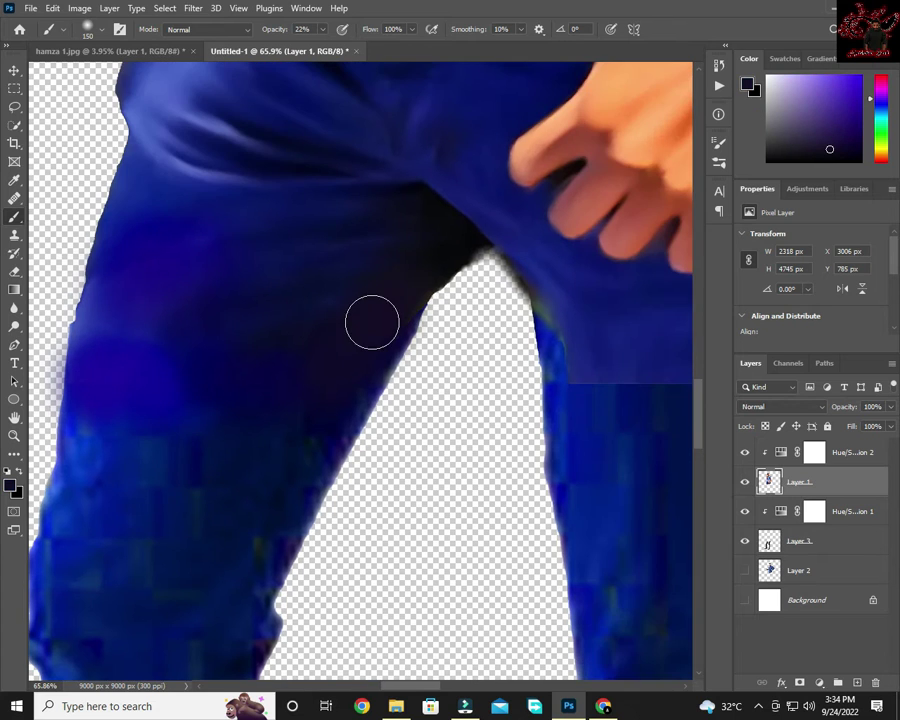
pyautogui.hscroll(5, 432, 298)
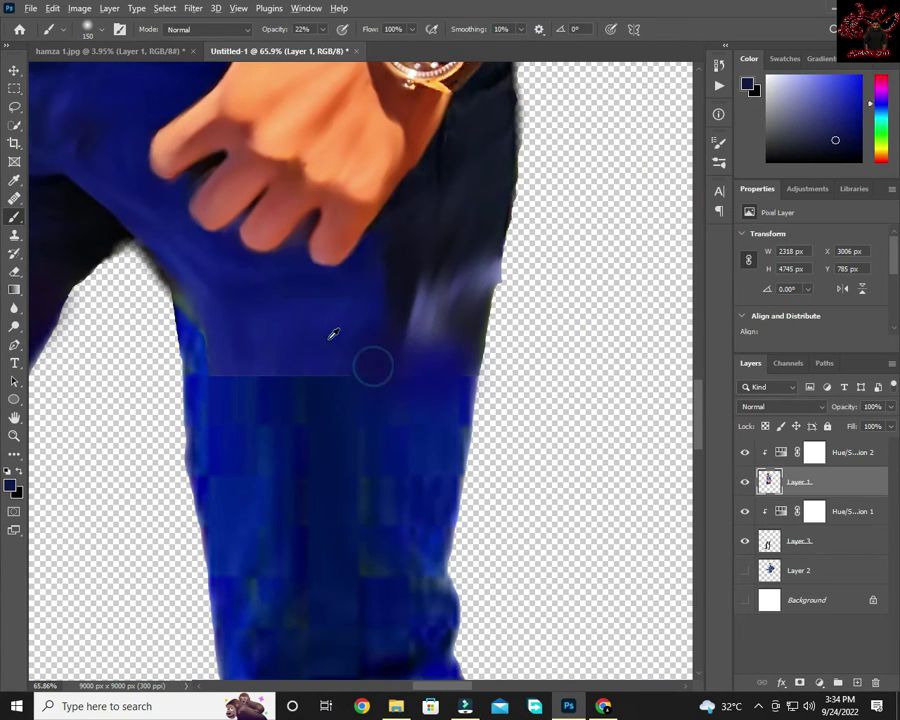
pyautogui.keyDown('alt'); pyautogui.click(210, 315); pyautogui.keyUp('alt')
pyautogui.moveTo(185, 255); pyautogui.dragTo(263, 408)
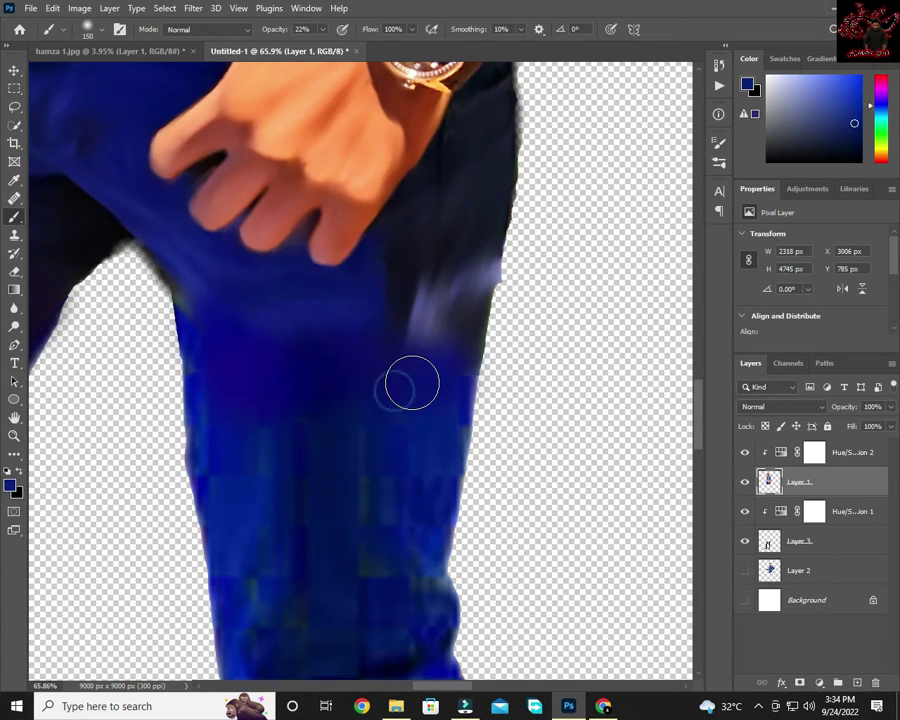
pyautogui.scroll(-10, 417, 369)
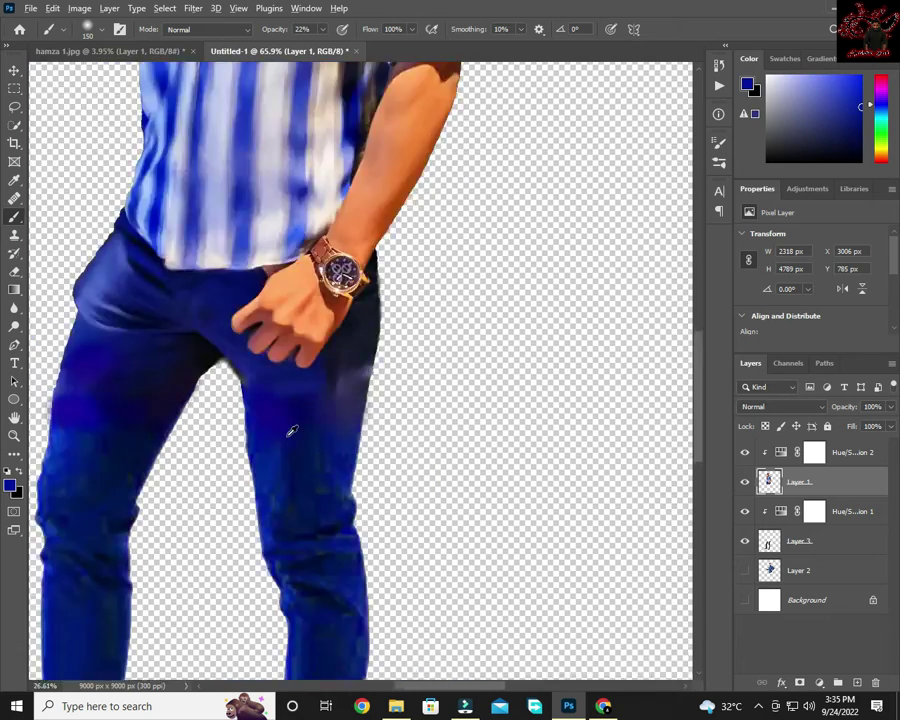
pyautogui.hotkey('alt', 'Tab')
# Group the figure's layers into Group 1 and add a red Solid Color fill behind it.
pyautogui.click(560, 697)
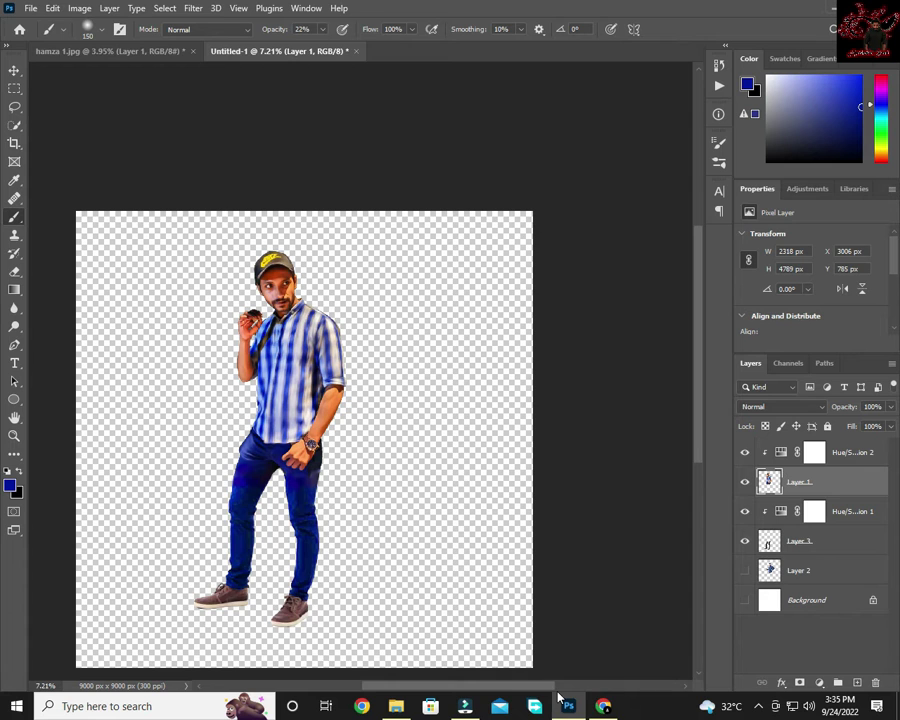
pyautogui.keyDown('shift'); pyautogui.click(868, 541); pyautogui.keyUp('shift')
pyautogui.moveTo(868, 541); pyautogui.dragTo(838, 682)
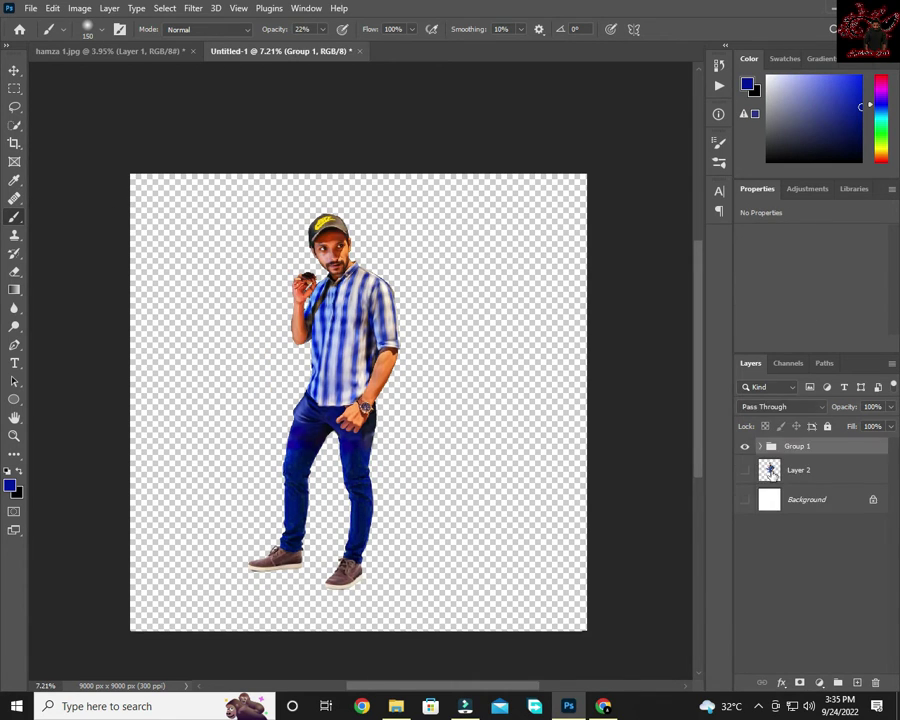
pyautogui.hotkey('ctrl', 't')
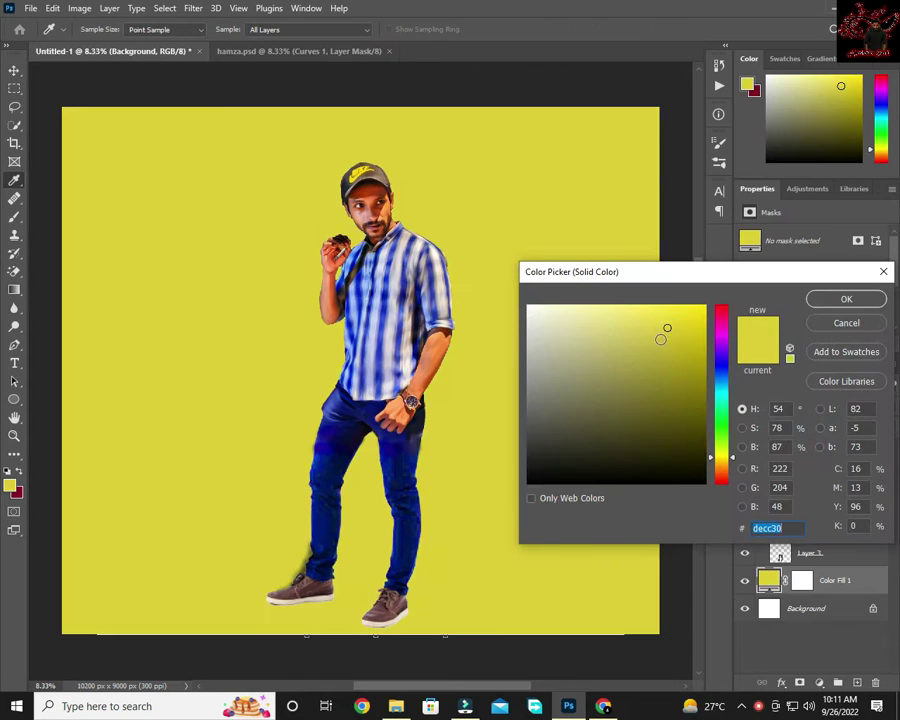
pyautogui.click(376, 188)
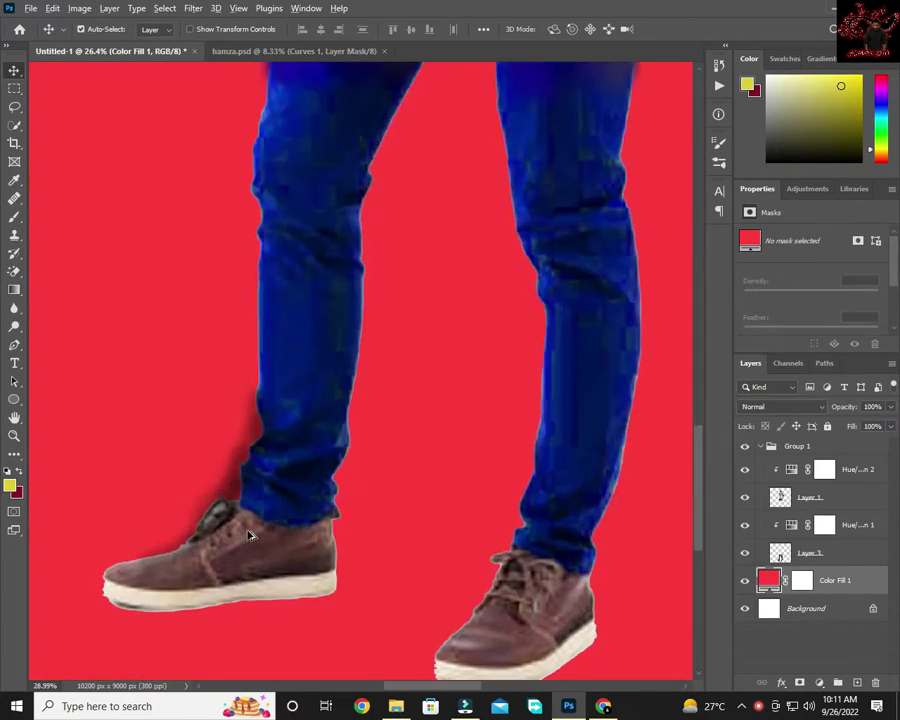
# Erase the dark shadow along the lower leg edge on Layer 3 with an 80px eraser.
pyautogui.press('e')
pyautogui.click(92, 29)
pyautogui.click(395, 220)
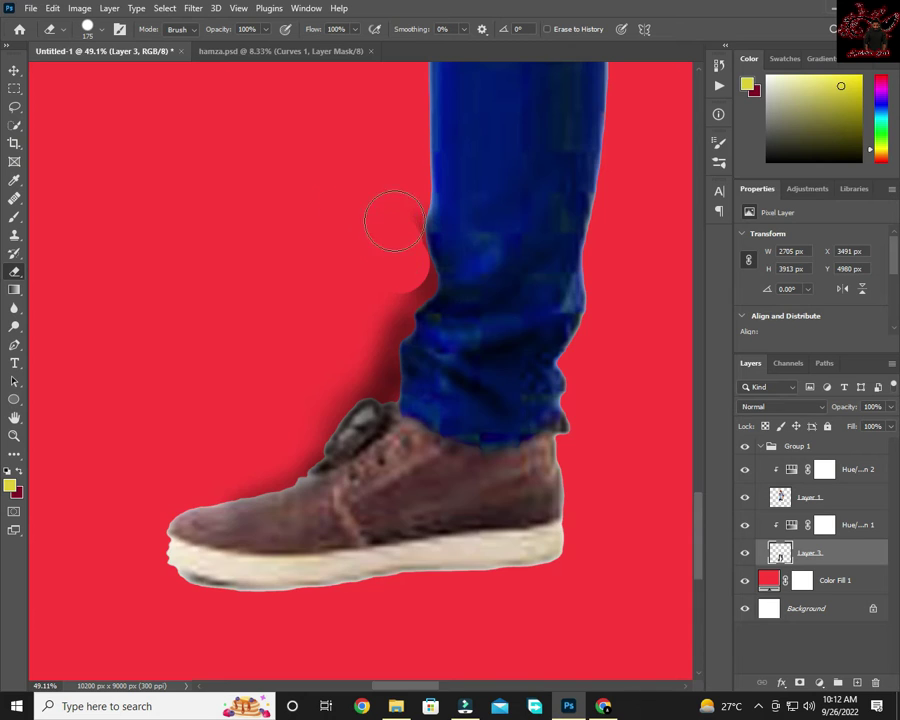
pyautogui.scroll(5, 395, 220)
pyautogui.press('[')
pyautogui.press('[')
pyautogui.press('[')
pyautogui.moveTo(405, 442)
pyautogui.mouseDown()
pyautogui.moveTo(406, 476)
pyautogui.moveTo(363, 232)
pyautogui.mouseUp()
pyautogui.moveTo(313, 273)
pyautogui.mouseDown()
pyautogui.moveTo(259, 410)
pyautogui.moveTo(267, 286)
pyautogui.moveTo(317, 220)
pyautogui.moveTo(297, 446)
pyautogui.moveTo(240, 478)
pyautogui.mouseUp()
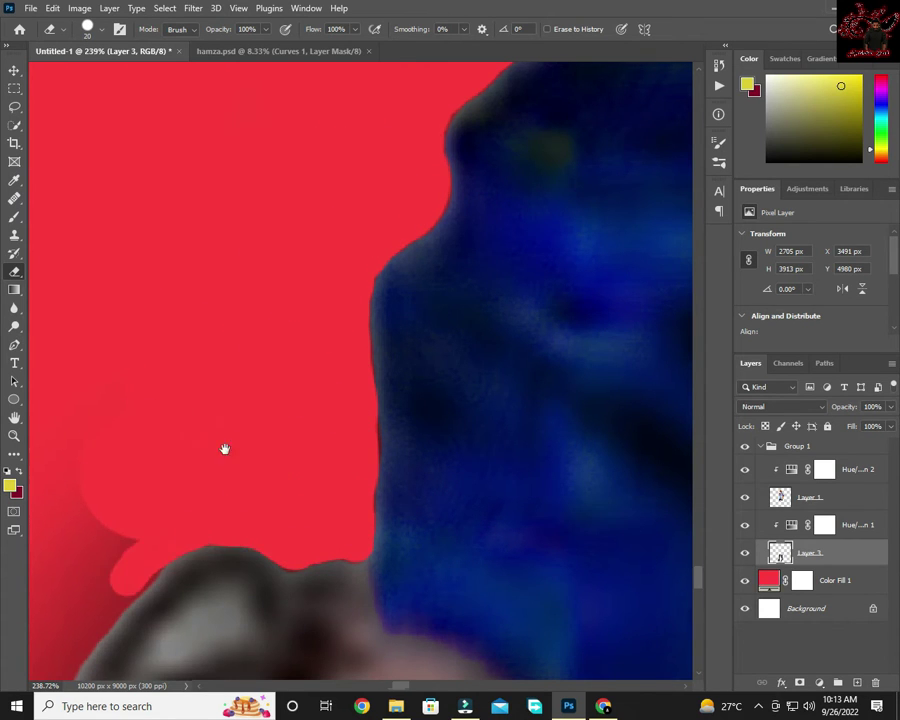
# Enlarge the eraser and clean the leftover dark spots along the shoe edge.
pyautogui.moveTo(225, 449); pyautogui.dragTo(396, 188)
pyautogui.press(']')
pyautogui.press(']')
pyautogui.press(']')
pyautogui.press(']')
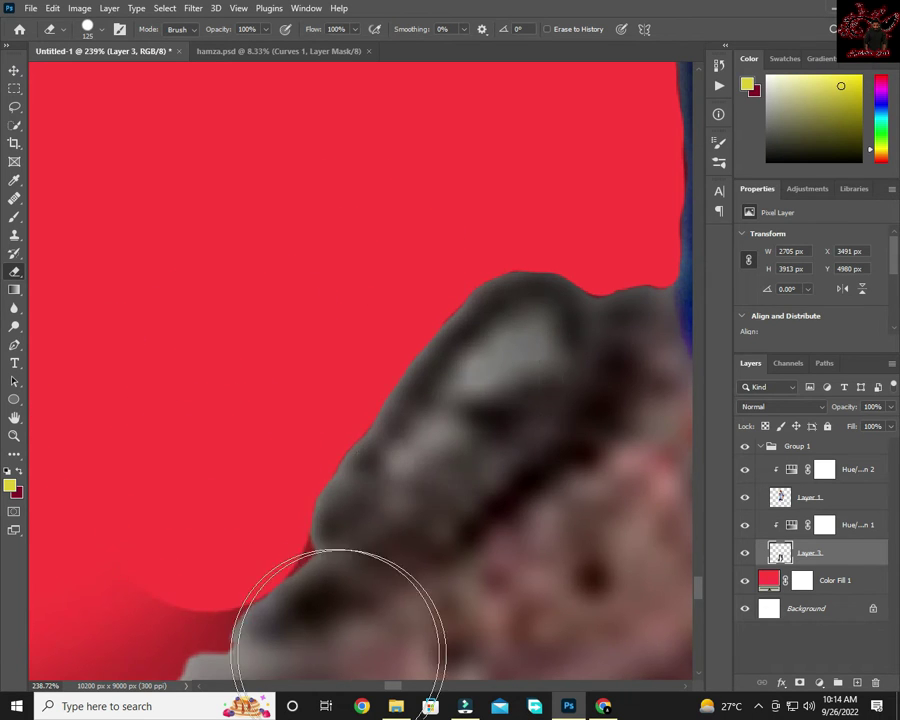
pyautogui.moveTo(330, 648); pyautogui.dragTo(450, 500)
pyautogui.click(308, 353)
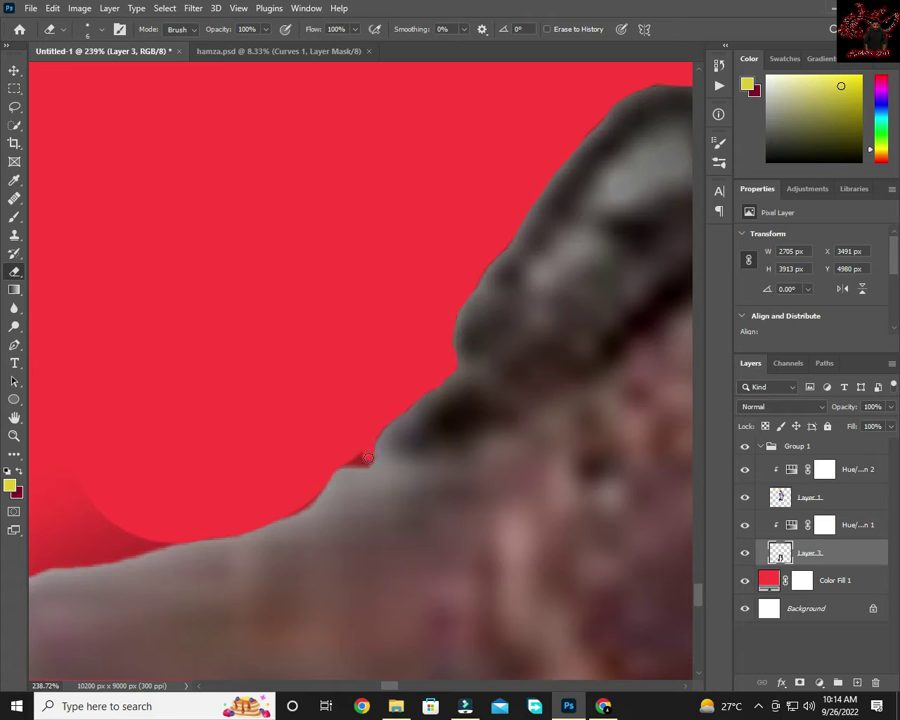
pyautogui.hscroll(-2, 360, 625)
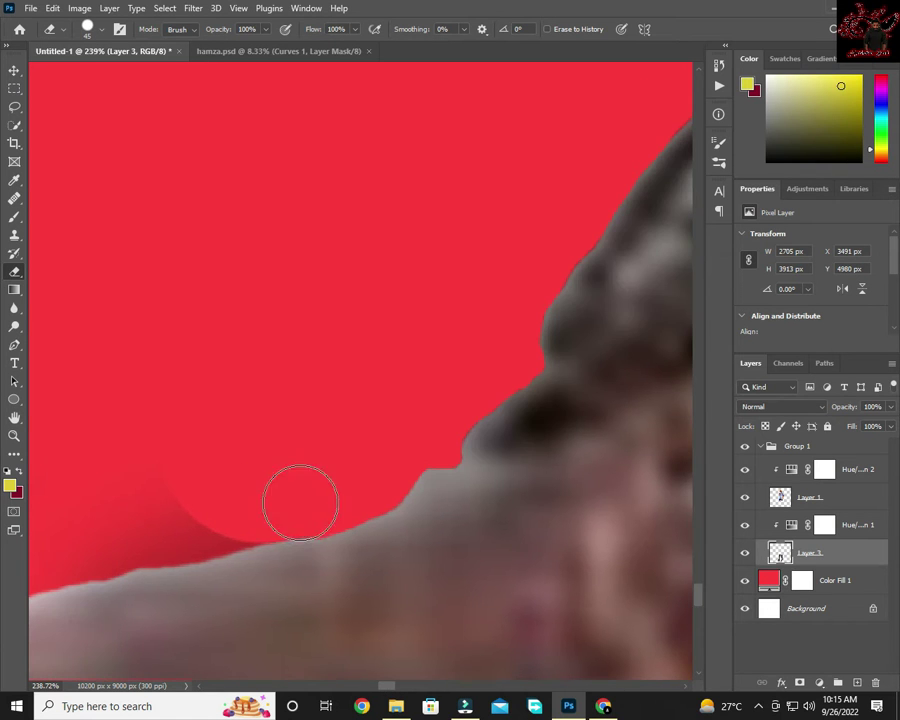
pyautogui.scroll(3, 300, 600)
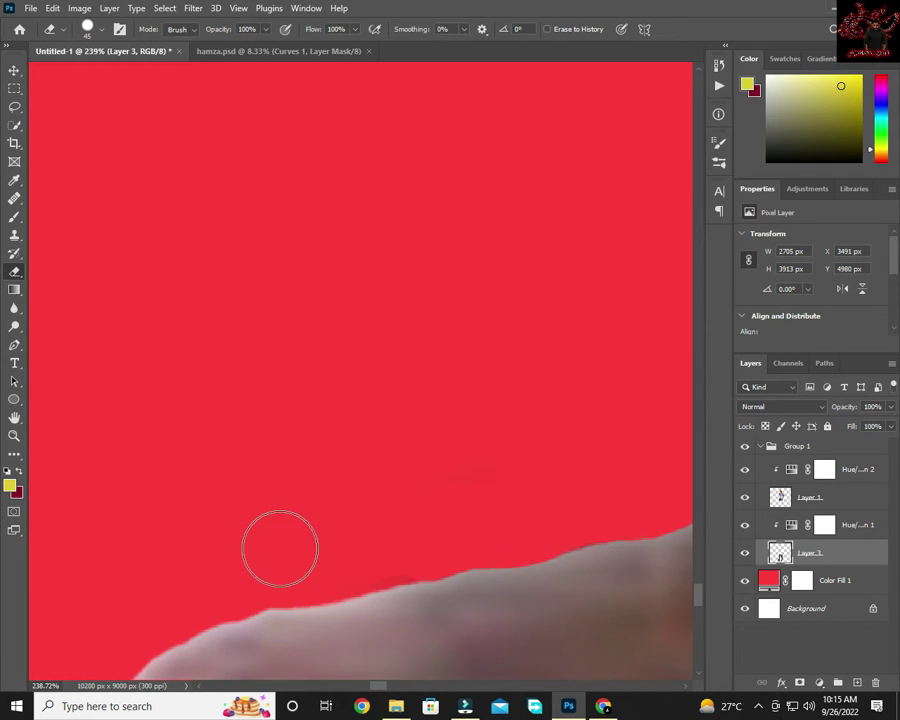
pyautogui.scroll(-10, 344, 300)
pyautogui.scroll(7, 368, 301)
# Nudge the upper figure slightly down and check the eraser's size and hardness.
pyautogui.moveTo(368, 301); pyautogui.dragTo(356, 343)
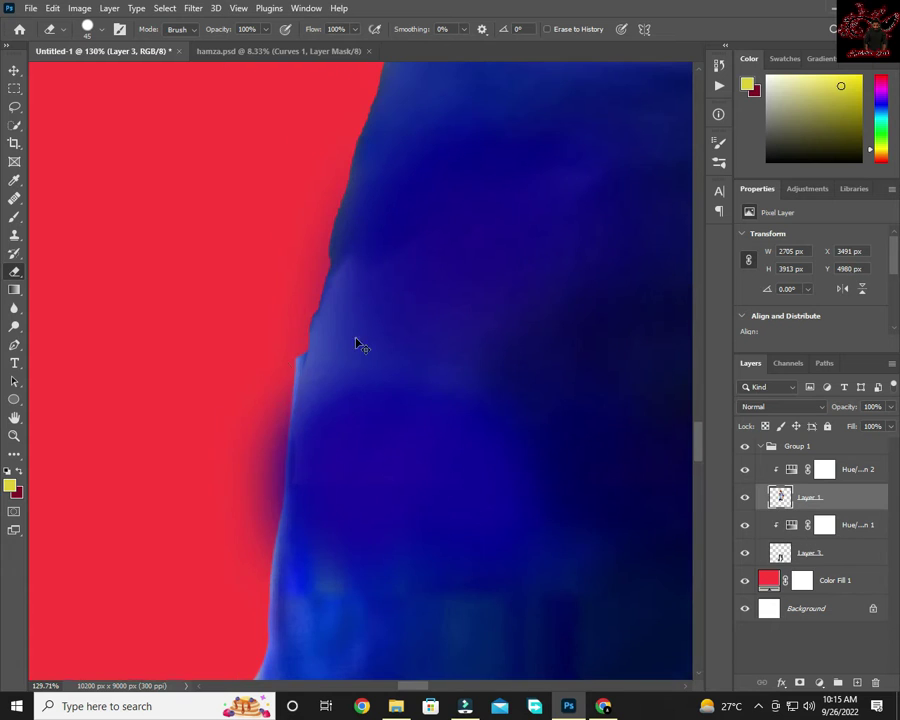
pyautogui.scroll(-6, 241, 497)
pyautogui.scroll(5, 370, 313)
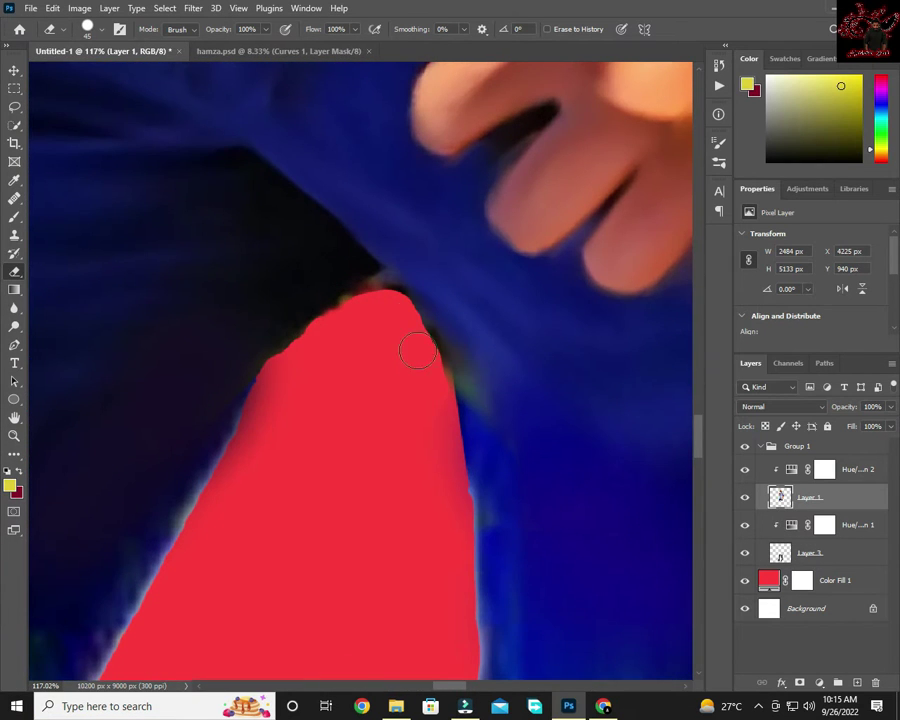
pyautogui.scroll(-6, 272, 280)
pyautogui.scroll(6, 420, 412)
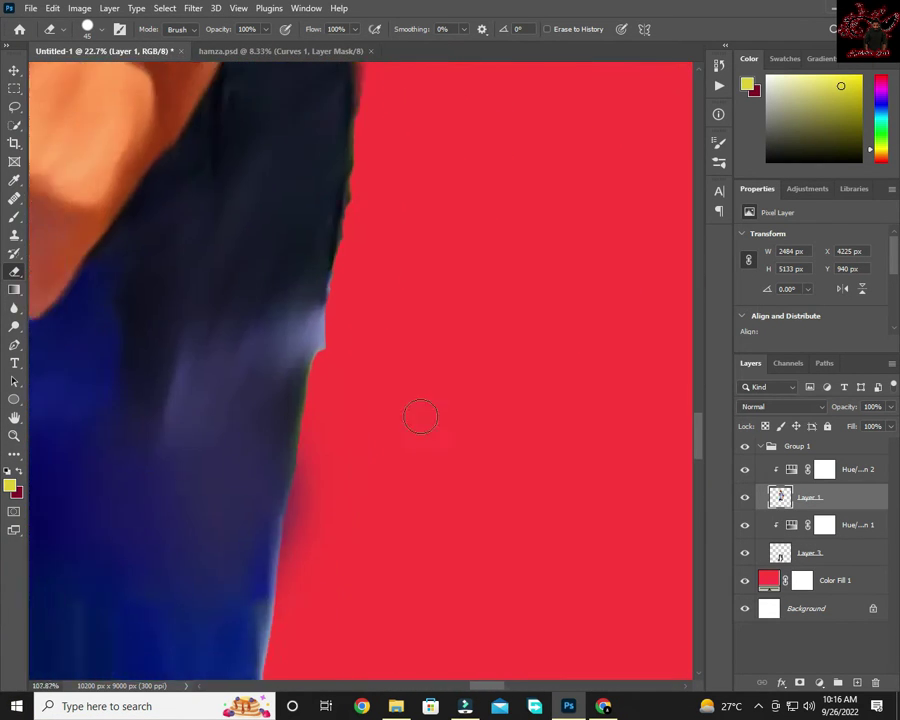
pyautogui.scroll(5, 415, 177)
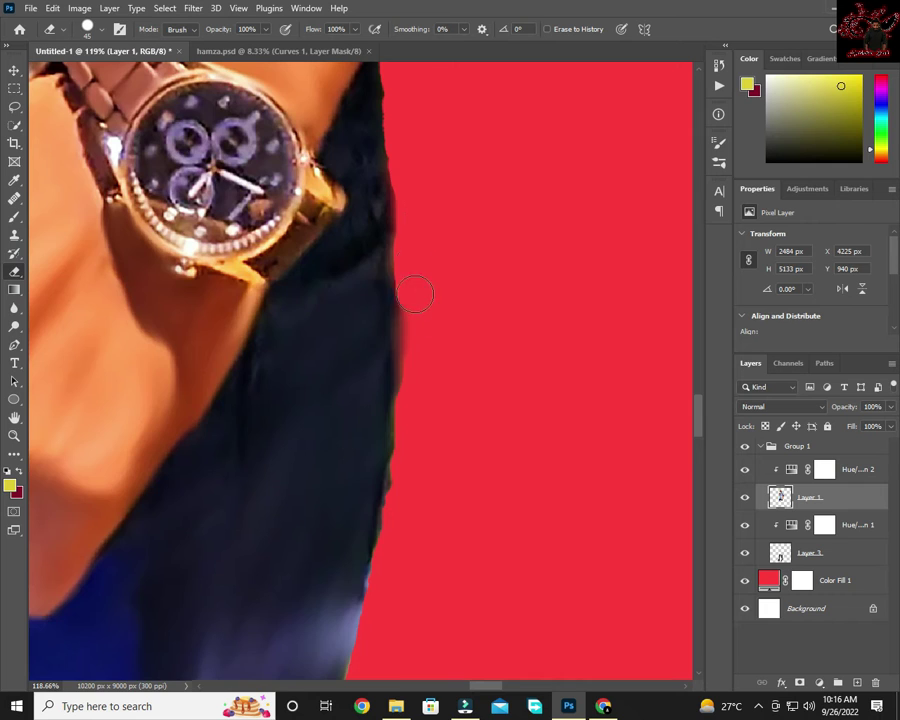
pyautogui.scroll(-5, 434, 462)
pyautogui.scroll(5, 488, 412)
pyautogui.scroll(5, 331, 305)
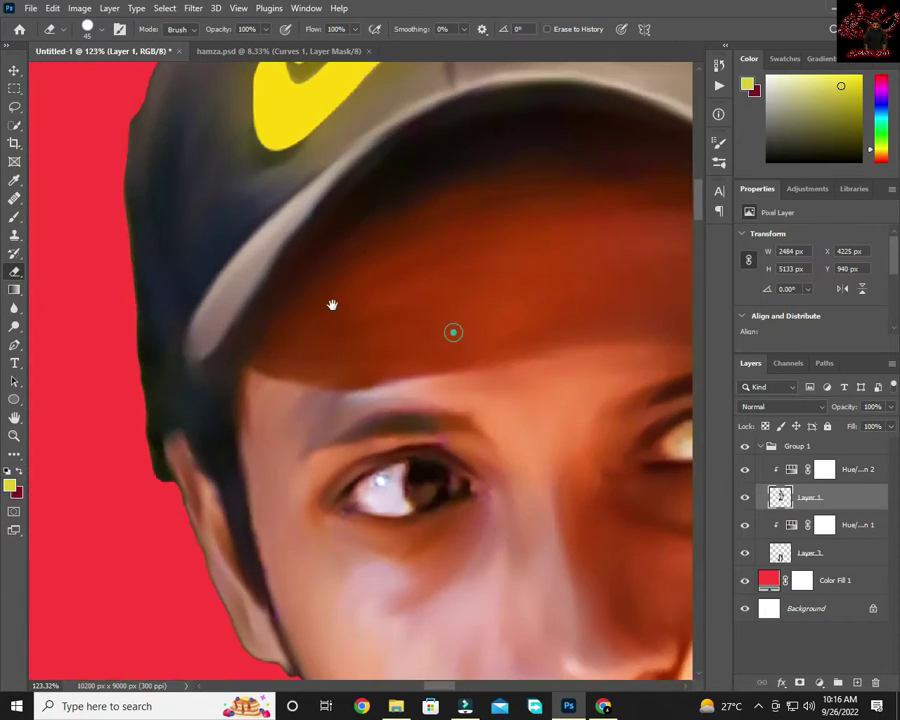
pyautogui.click(87, 28)
pyautogui.click(442, 154)
# Erase stray fringe around the head, jaw, shoulders and arms, then fit the image on screen.
pyautogui.scroll(7, 340, 190)
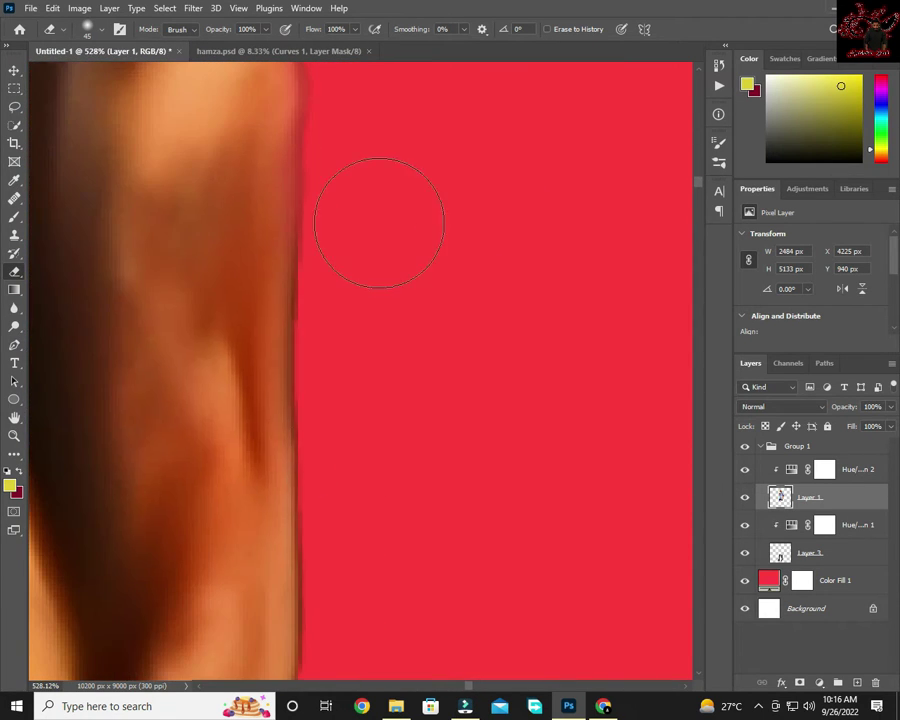
pyautogui.scroll(-2, 408, 540)
pyautogui.scroll(-2, 420, 500)
pyautogui.scroll(-2, 414, 490)
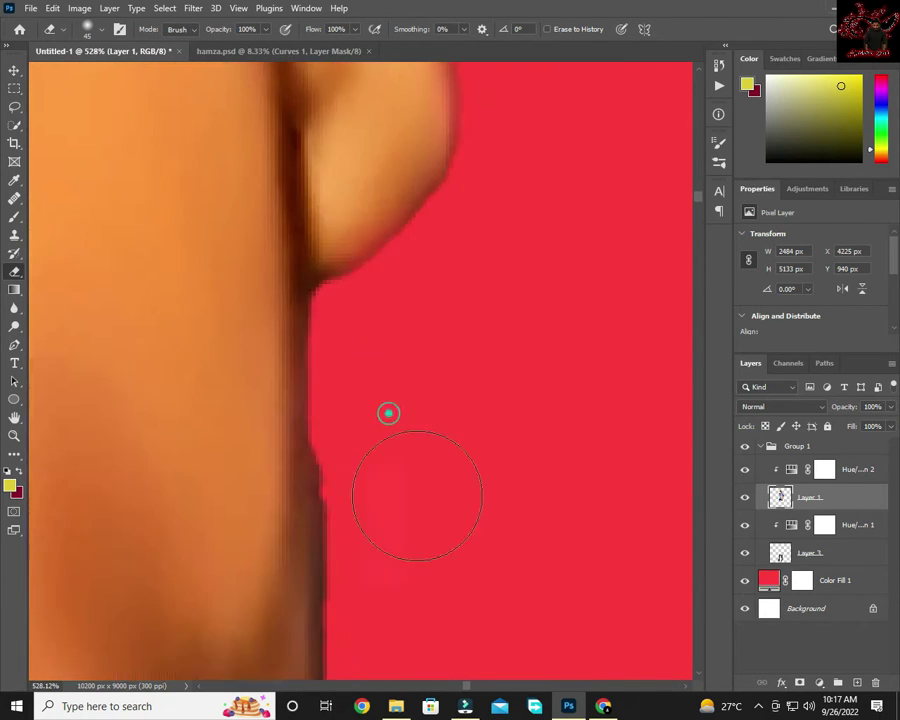
pyautogui.scroll(-2, 454, 480)
pyautogui.scroll(-2, 410, 400)
pyautogui.scroll(-2, 474, 490)
pyautogui.scroll(-2, 317, 346)
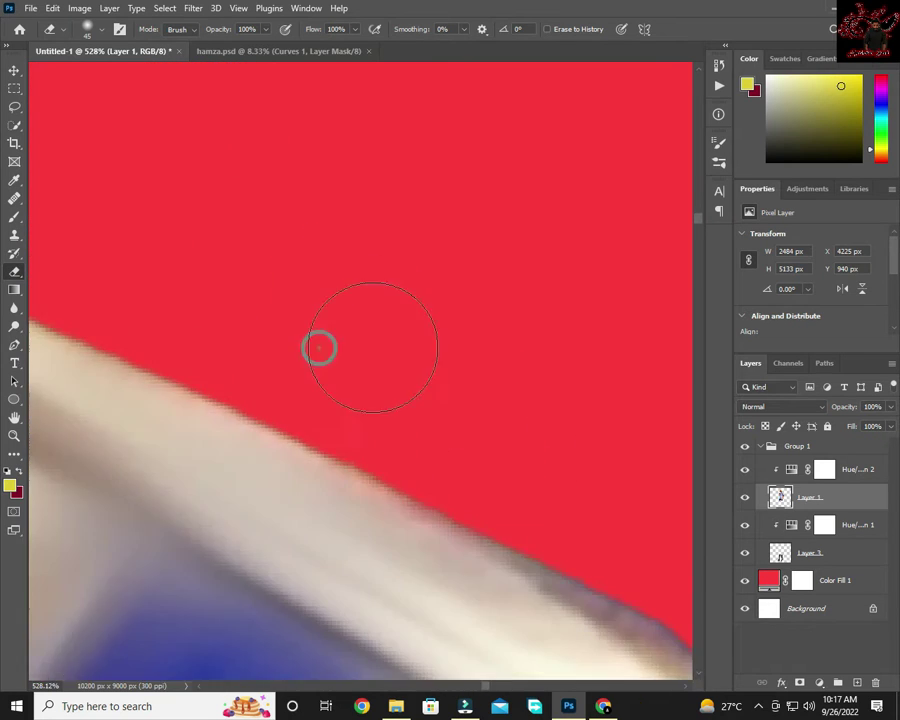
pyautogui.scroll(-2, 307, 271)
pyautogui.scroll(-2, 307, 271)
pyautogui.scroll(-10, 402, 432)
pyautogui.scroll(8, 386, 454)
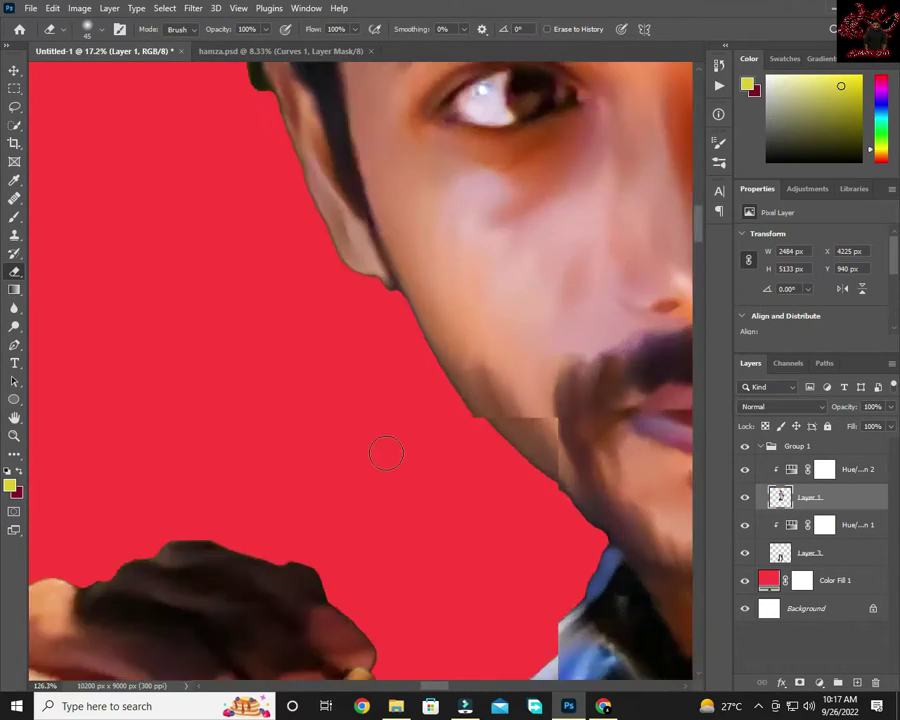
pyautogui.scroll(5, 336, 162)
pyautogui.scroll(-2, 460, 592)
pyautogui.scroll(-2, 270, 340)
pyautogui.scroll(-2, 310, 340)
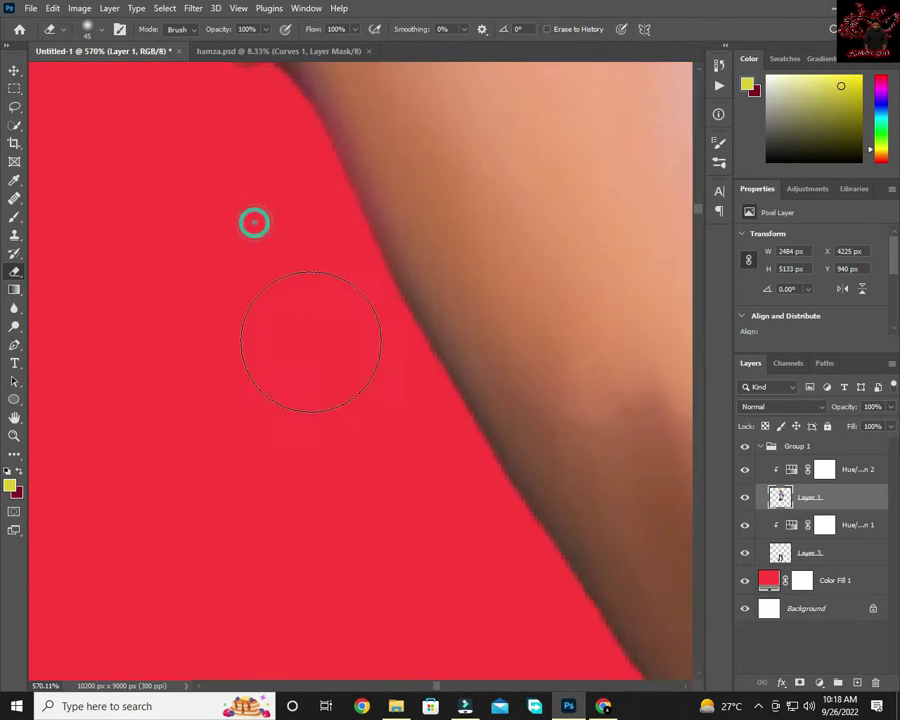
pyautogui.scroll(-2, 327, 411)
pyautogui.scroll(-2, 327, 411)
pyautogui.scroll(-2, 437, 530)
pyautogui.scroll(-2, 414, 310)
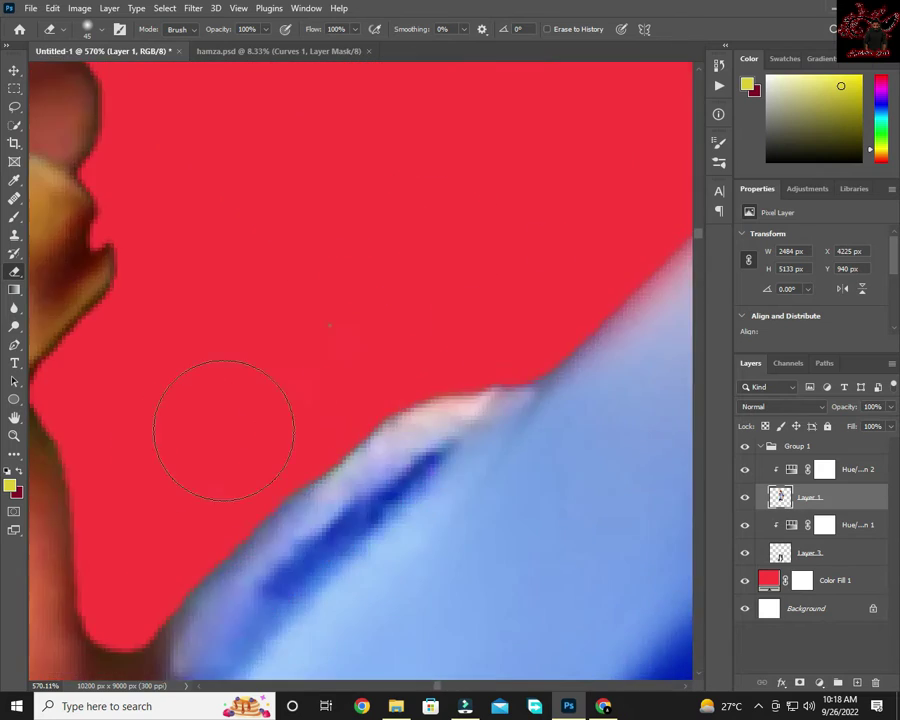
pyautogui.scroll(-2, 220, 426)
pyautogui.scroll(-3, 503, 650)
pyautogui.scroll(3, 283, 281)
pyautogui.scroll(-2, 416, 255)
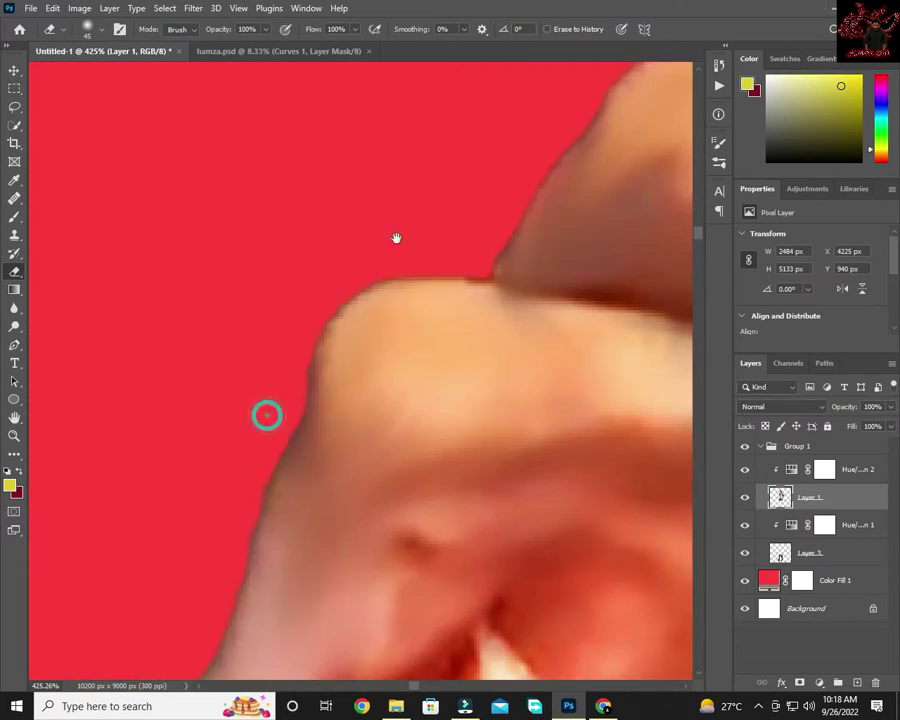
pyautogui.scroll(-2, 267, 416)
pyautogui.scroll(-2, 240, 224)
pyautogui.scroll(-5, 420, 436)
pyautogui.scroll(5, 516, 130)
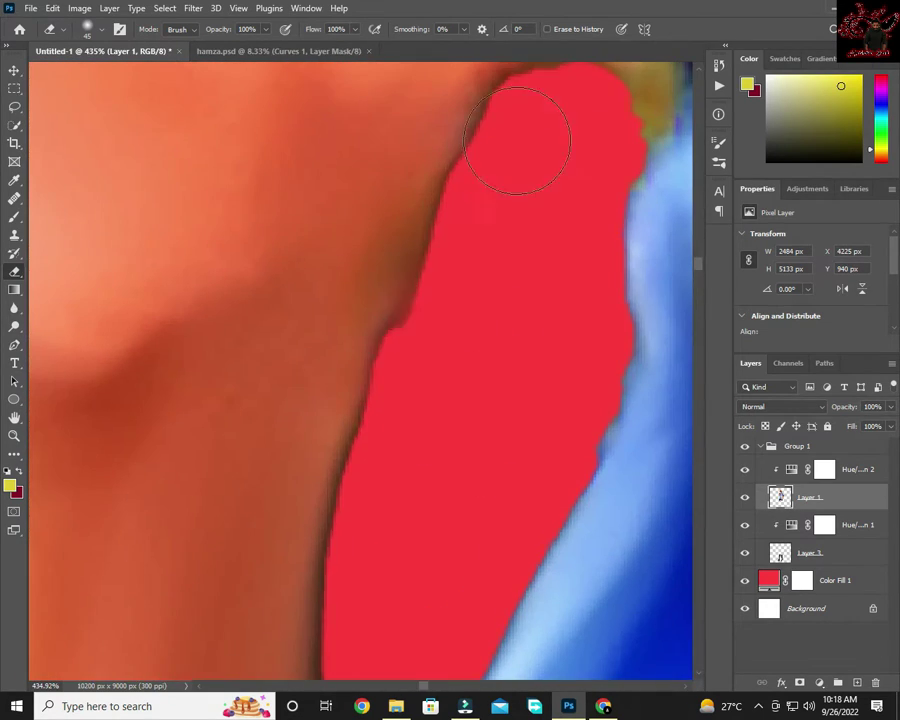
pyautogui.scroll(2, 397, 336)
pyautogui.scroll(-5, 397, 336)
pyautogui.scroll(4, 327, 245)
pyautogui.scroll(2, 360, 270)
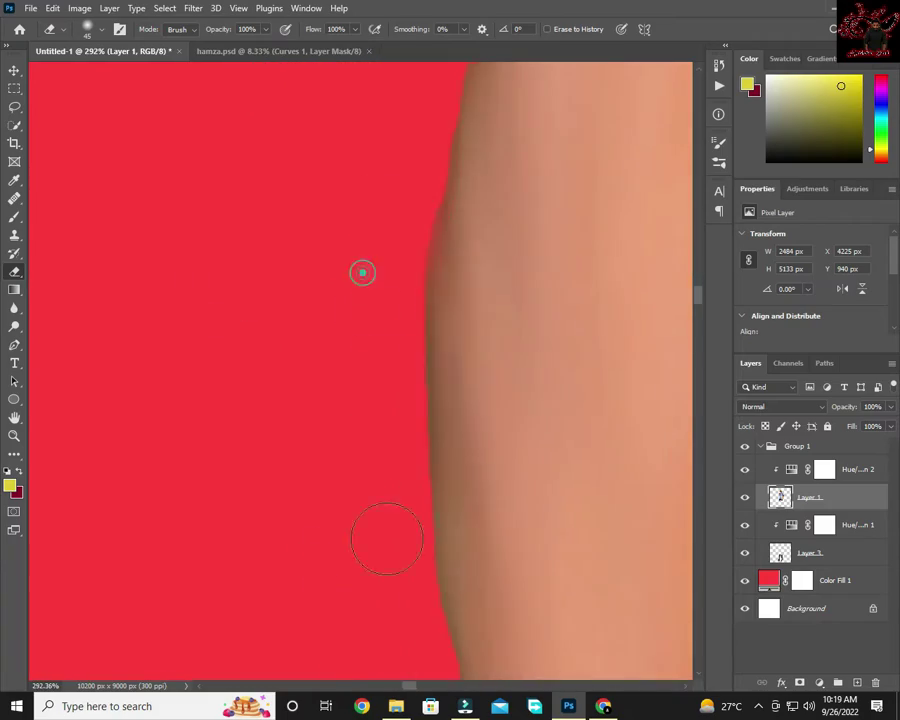
pyautogui.moveTo(360, 270); pyautogui.dragTo(281, 226)
pyautogui.scroll(-3, 200, 362)
pyautogui.scroll(-3, 288, 502)
pyautogui.scroll(-3, 288, 502)
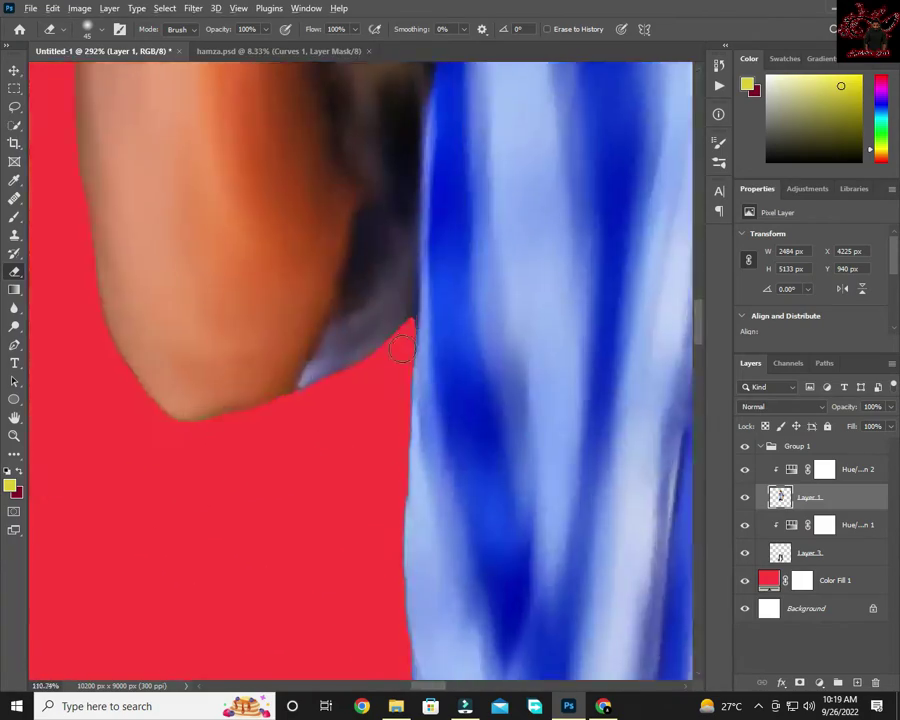
pyautogui.hotkey('ctrl', '0')
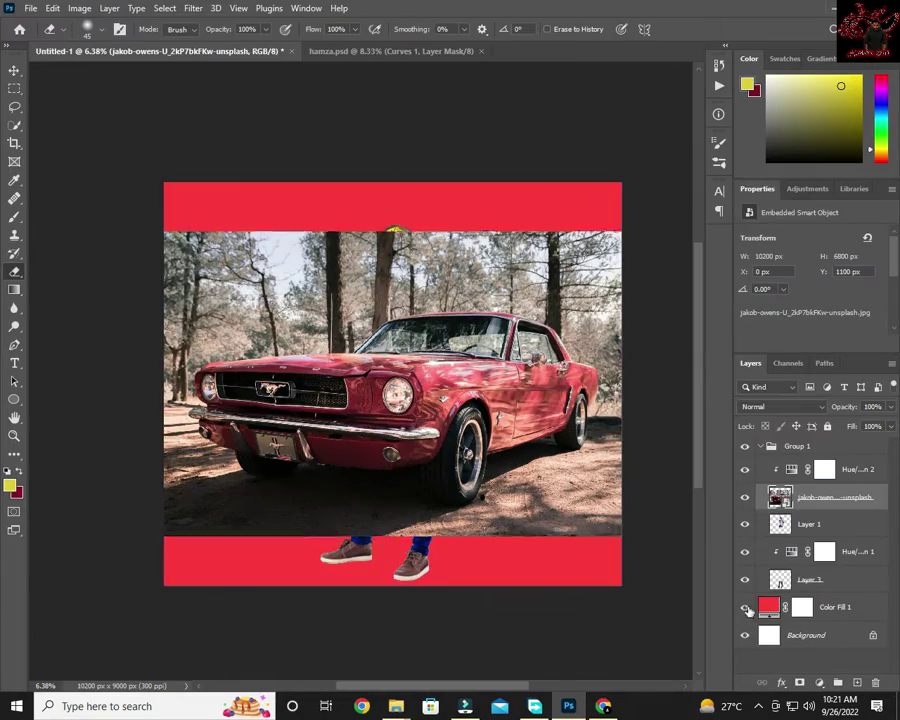
# Hide the red Color Fill 1 backdrop layer.
pyautogui.click(745, 609)
# With the Pen tool, trace anchors from the windshield along the roof pillar and fender.
pyautogui.rightClick(14, 345)
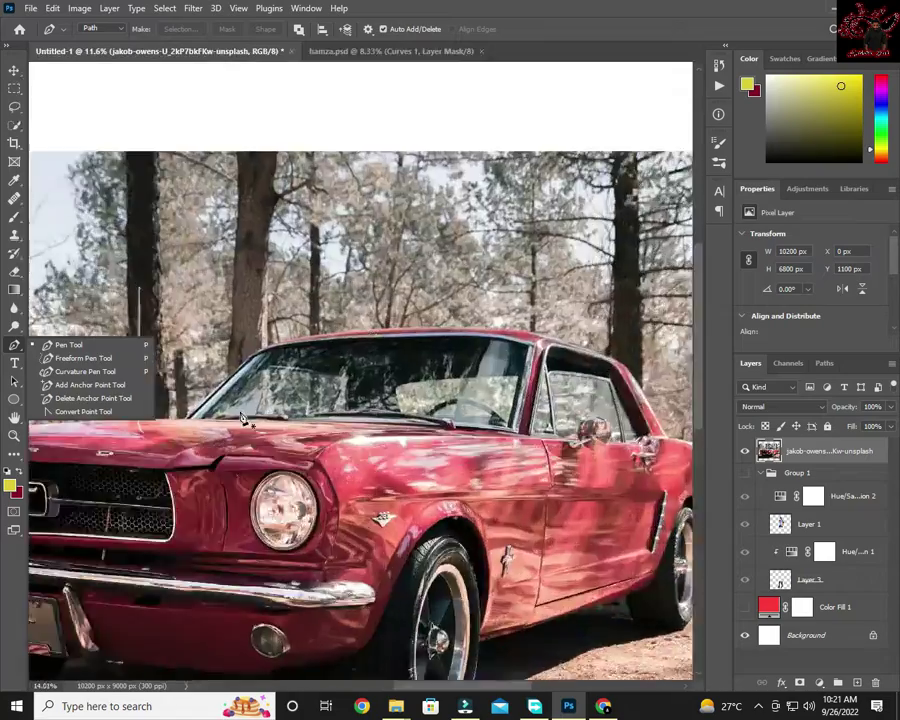
pyautogui.click(70, 344)
pyautogui.scroll(5, 270, 386)
pyautogui.scroll(5, 251, 512)
pyautogui.scroll(-3, 390, 310)
pyautogui.click(390, 310)
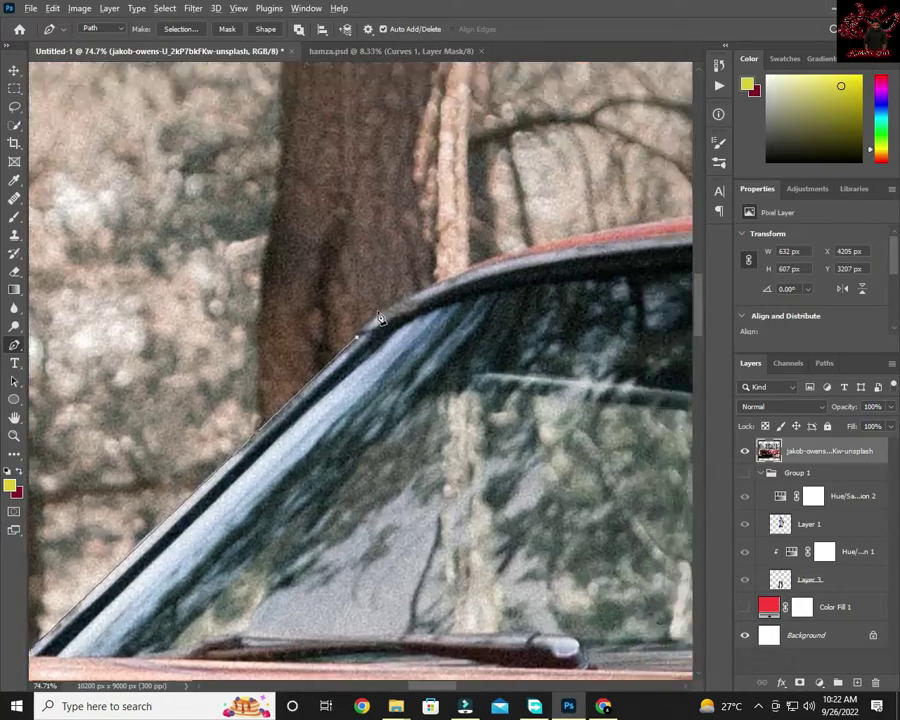
pyautogui.scroll(3, 378, 320)
pyautogui.hscroll(3, 414, 262)
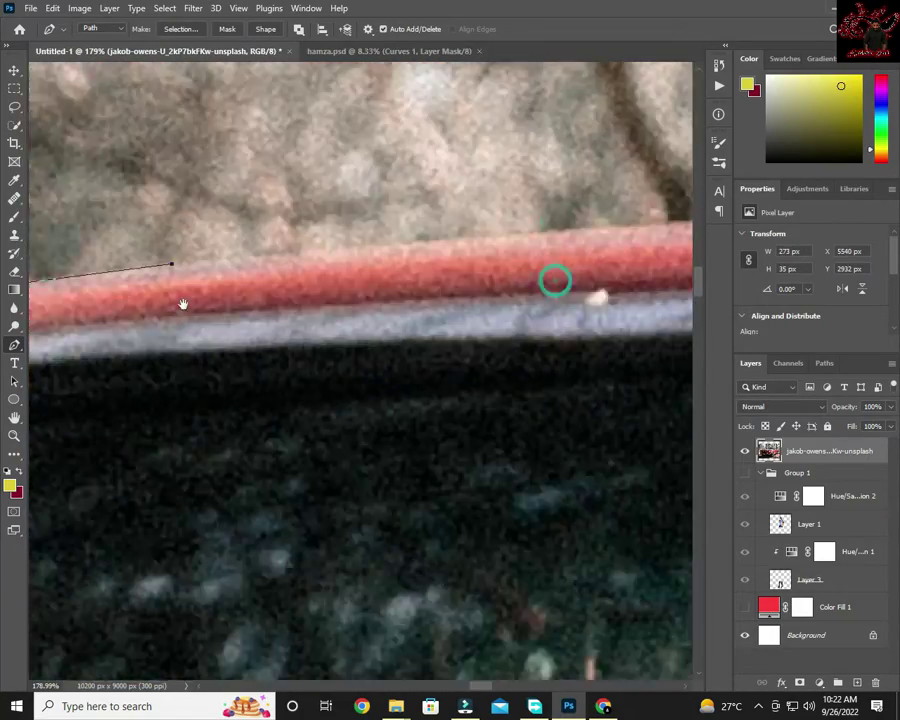
pyautogui.hscroll(3, 406, 294)
pyautogui.scroll(-3, 480, 323)
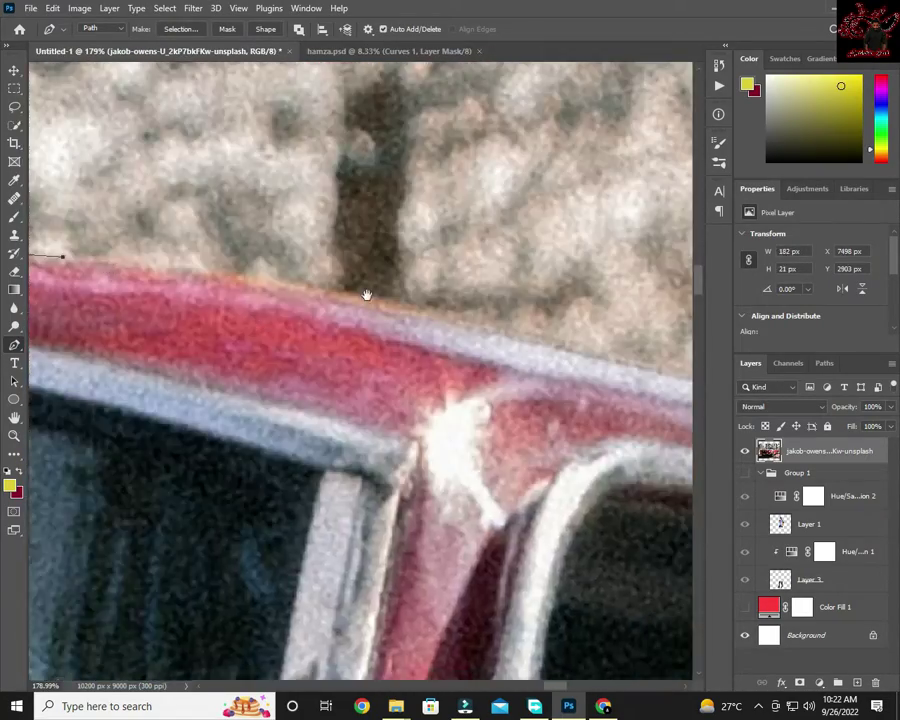
pyautogui.scroll(-3, 364, 391)
pyautogui.scroll(-2, 400, 380)
pyautogui.click(340, 322)
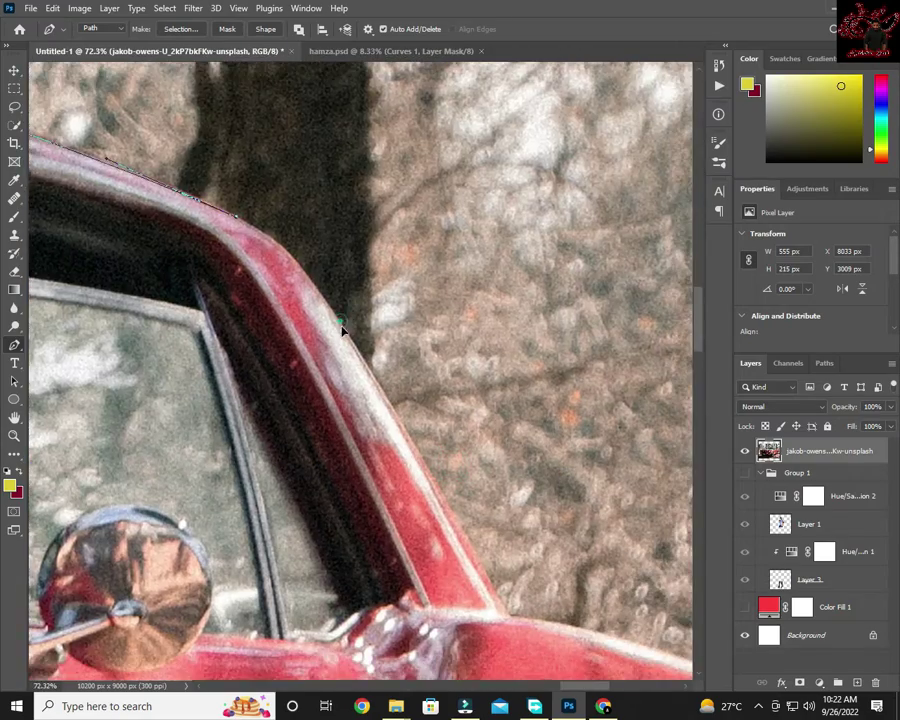
pyautogui.scroll(-3, 355, 390)
pyautogui.click(366, 456)
pyautogui.scroll(-3, 350, 400)
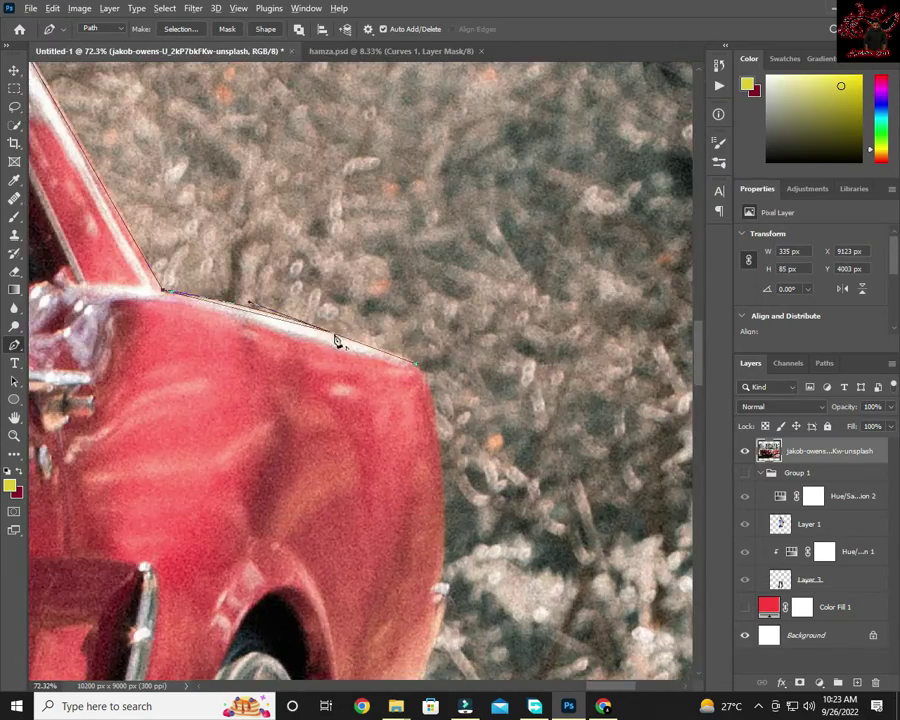
pyautogui.scroll(3, 336, 341)
pyautogui.scroll(-3, 257, 344)
pyautogui.moveTo(385, 375); pyautogui.dragTo(372, 437)
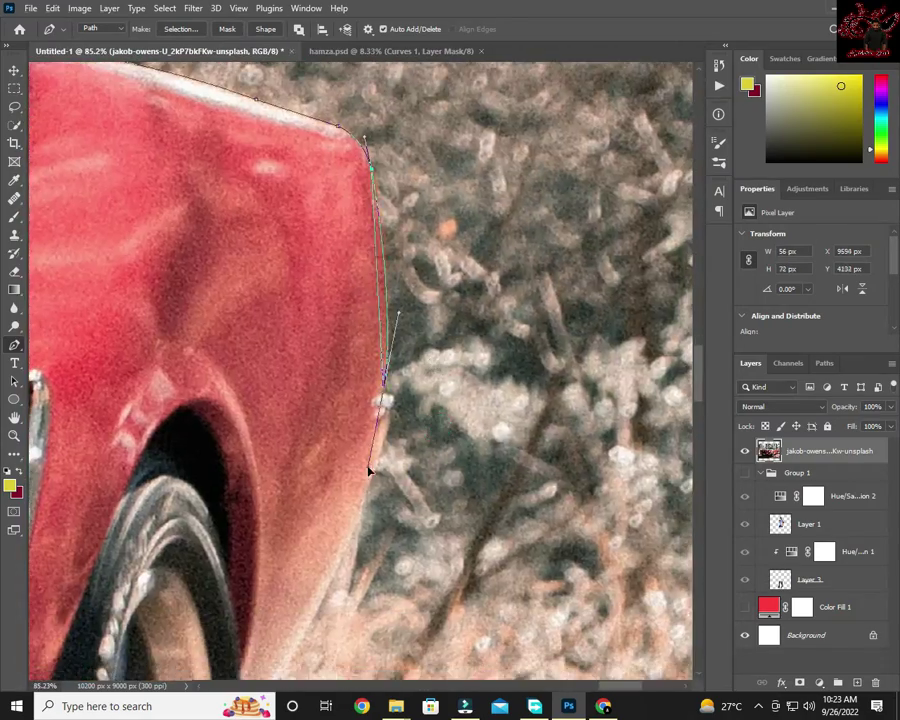
pyautogui.scroll(3, 369, 471)
pyautogui.click(361, 300)
pyautogui.scroll(-2, 371, 371)
pyautogui.click(406, 340)
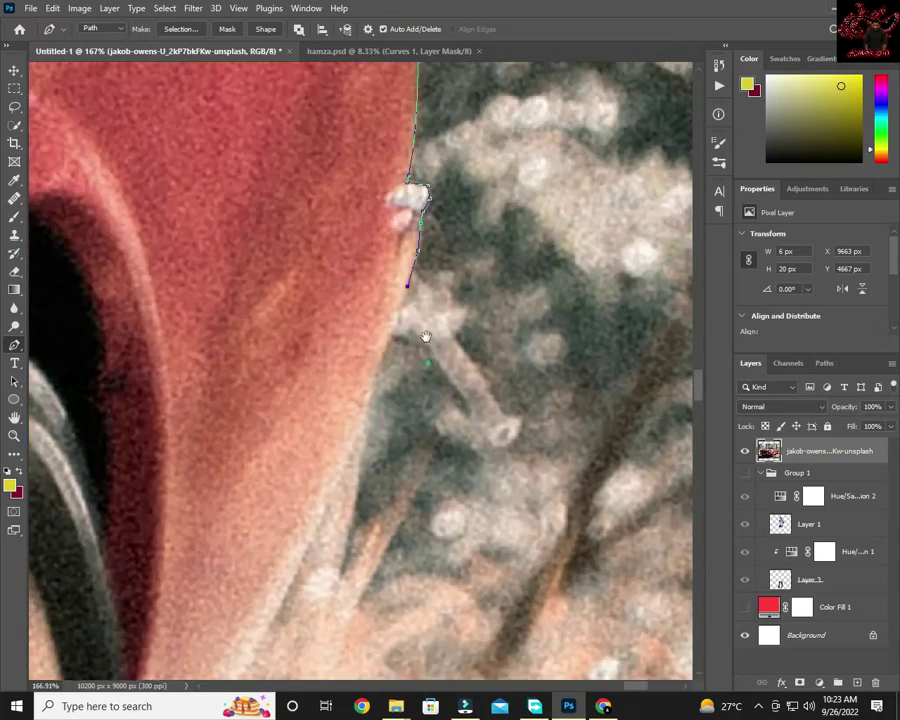
# Continue the path with curved anchors along the car's lower edge and front wheel.
pyautogui.scroll(-2, 425, 337)
pyautogui.scroll(-5, 267, 597)
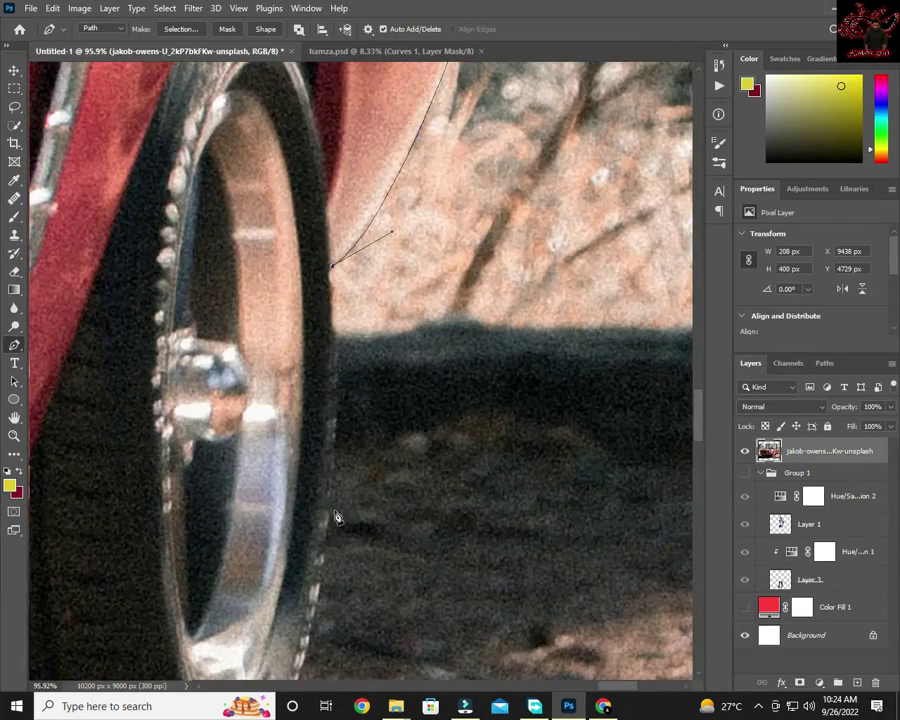
pyautogui.scroll(-5, 307, 643)
pyautogui.scroll(-2, 289, 584)
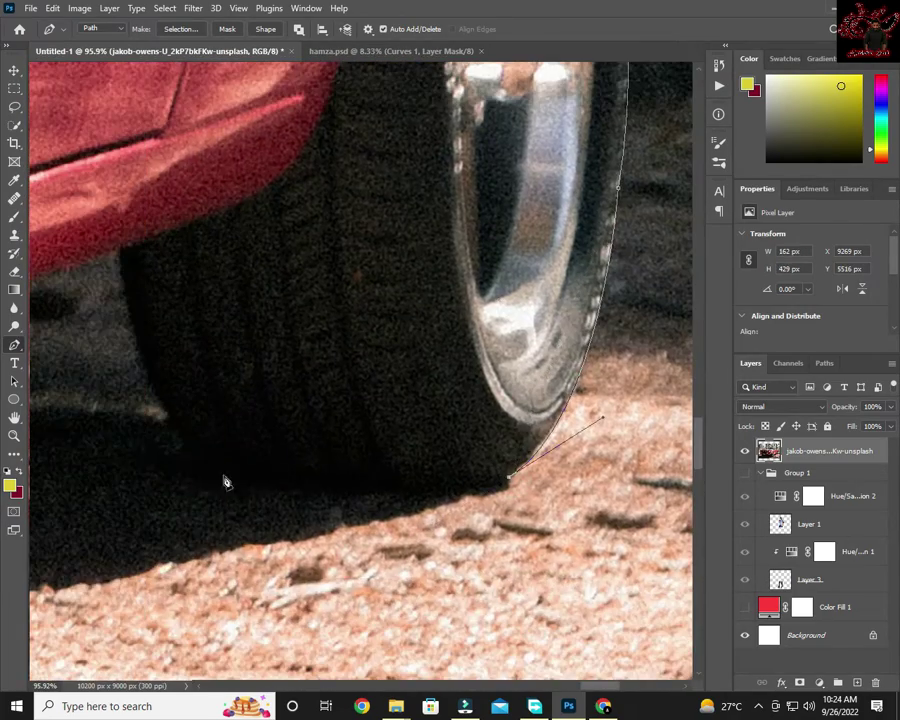
pyautogui.hscroll(-3, 208, 487)
pyautogui.scroll(-5, 305, 306)
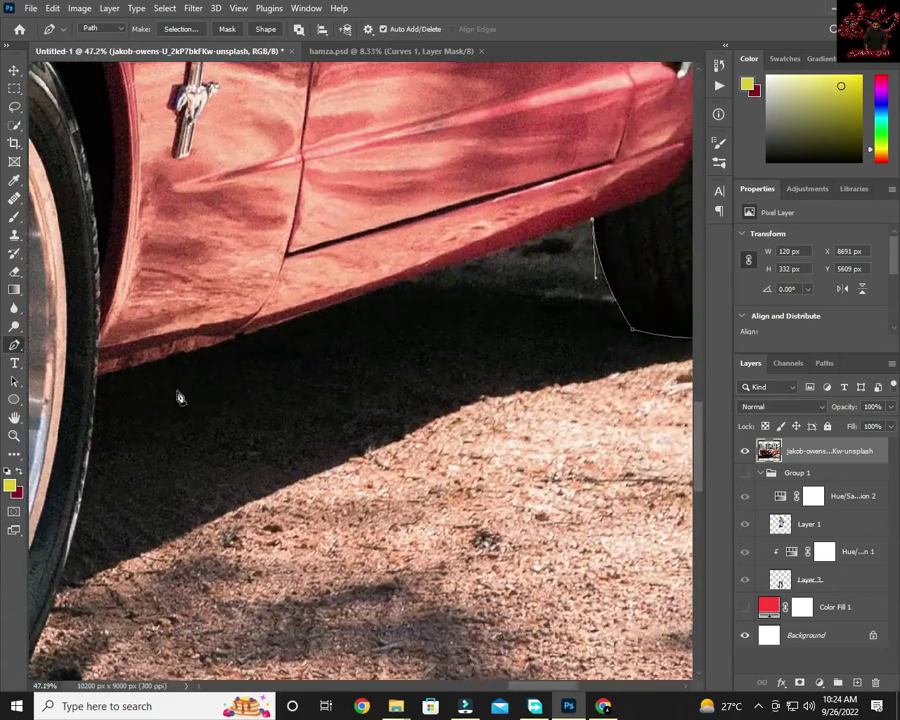
pyautogui.hscroll(-3, 176, 394)
pyautogui.hscroll(-2, 276, 480)
pyautogui.scroll(-3, 276, 480)
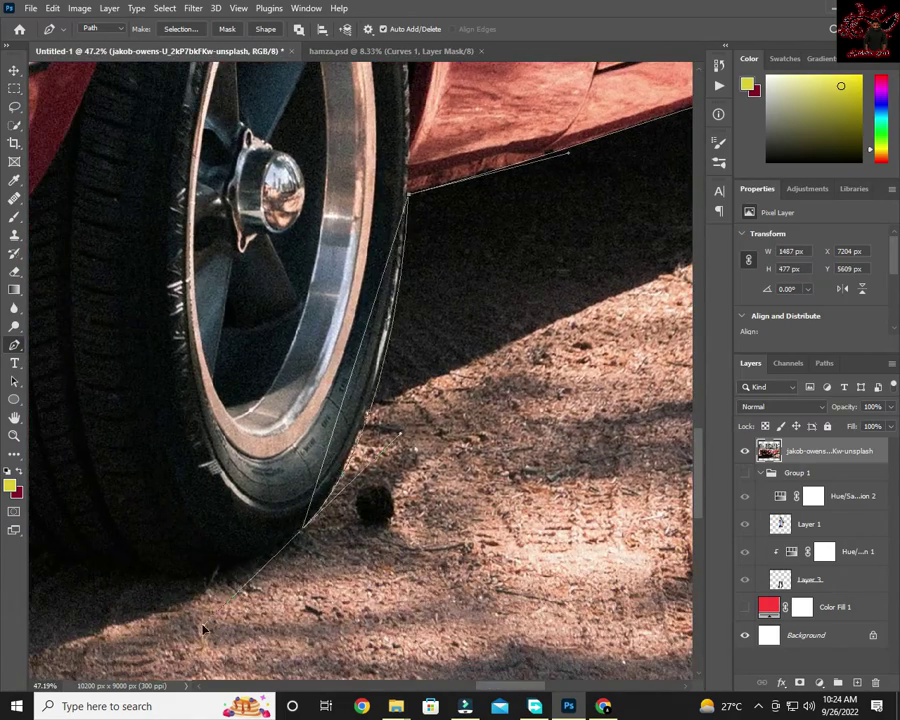
pyautogui.scroll(-2, 300, 560)
pyautogui.hscroll(-4, 381, 505)
pyautogui.hscroll(-1, 216, 407)
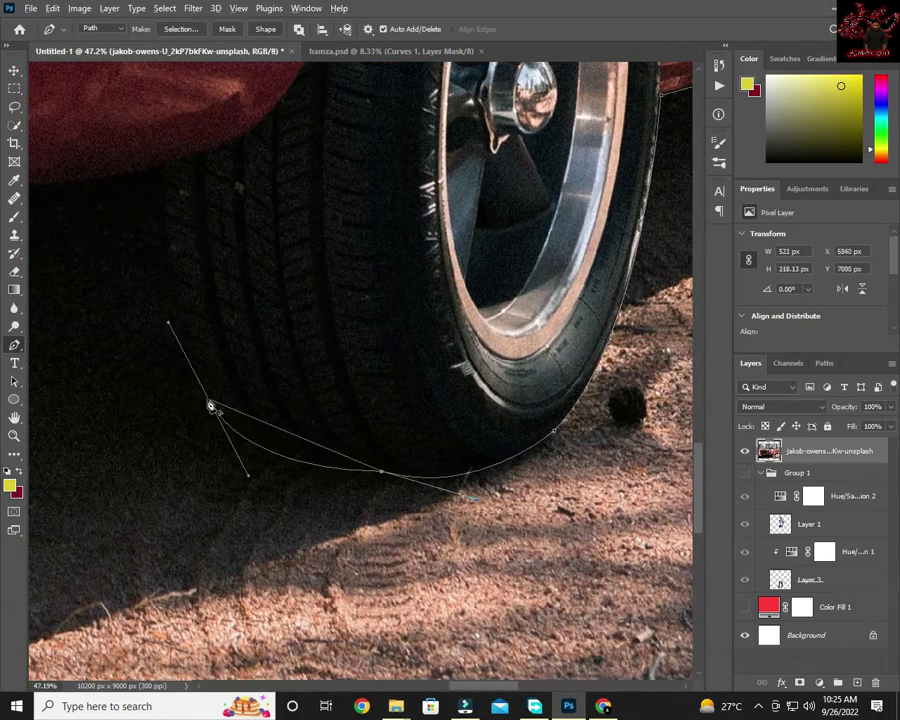
pyautogui.scroll(3, 210, 405)
pyautogui.hscroll(-3, 210, 405)
pyautogui.scroll(3, 371, 334)
pyautogui.hscroll(-3, 371, 334)
pyautogui.moveTo(210, 340); pyautogui.dragTo(32, 333)
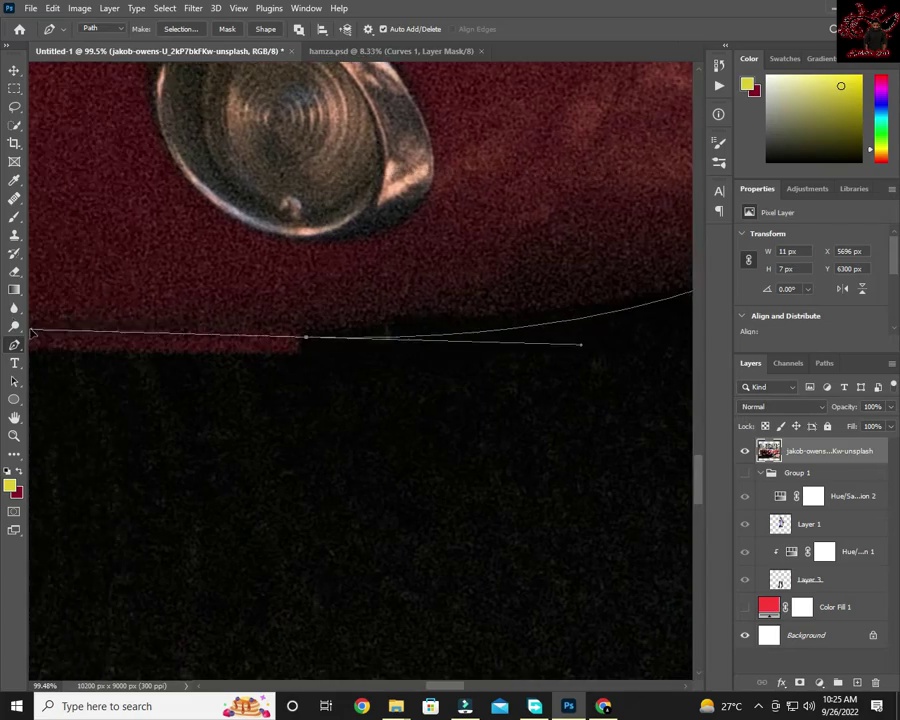
pyautogui.scroll(3, 293, 344)
pyautogui.scroll(-4, 203, 389)
pyautogui.hscroll(-3, 203, 389)
pyautogui.hscroll(5, 467, 375)
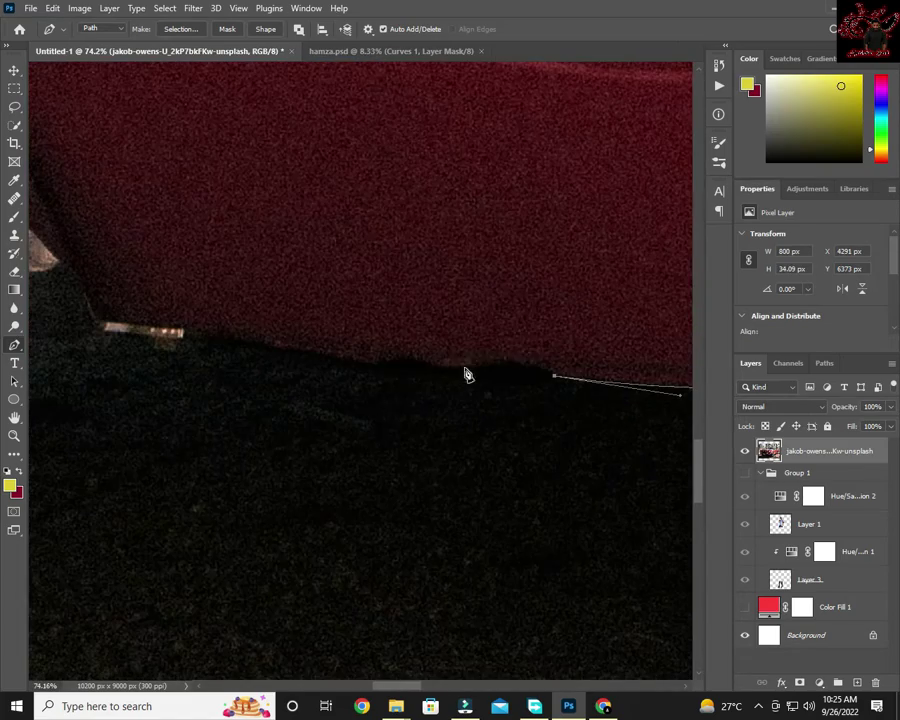
pyautogui.hscroll(-5, 380, 378)
pyautogui.hscroll(-5, 372, 390)
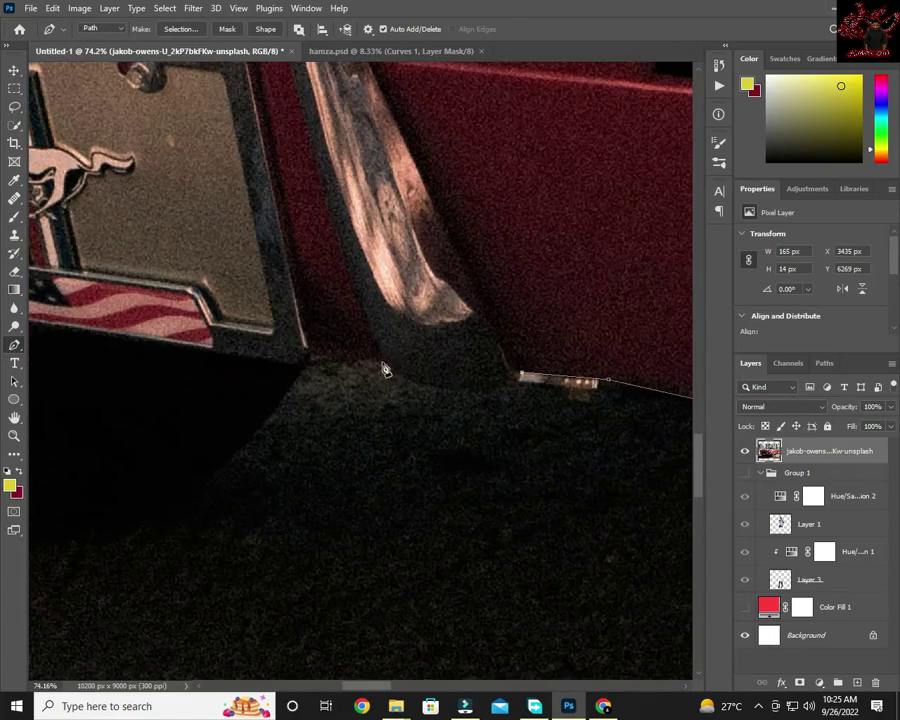
pyautogui.scroll(-2, 382, 366)
pyautogui.scroll(-1, 472, 360)
pyautogui.scroll(1, 445, 388)
pyautogui.moveTo(310, 478); pyautogui.dragTo(72, 426)
pyautogui.hscroll(-3, 336, 496)
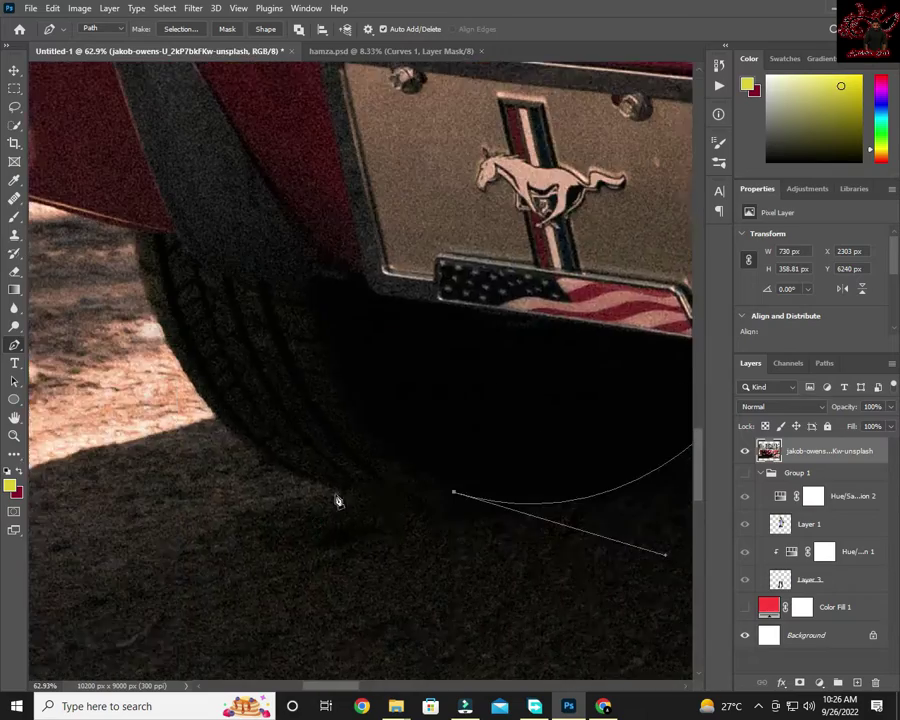
pyautogui.scroll(3, 230, 294)
pyautogui.scroll(2, 230, 294)
pyautogui.moveTo(232, 333); pyautogui.dragTo(190, 105)
# Curve the outline along the bumper edge to the bumper tip.
pyautogui.scroll(3, 172, 348)
pyautogui.hscroll(-5, 172, 348)
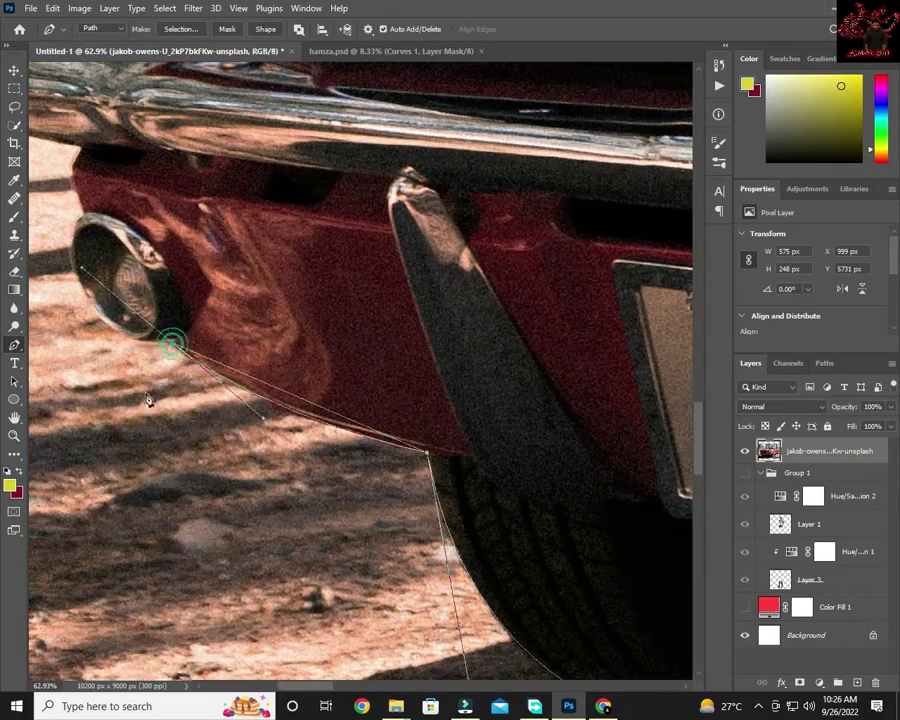
pyautogui.scroll(3, 148, 400)
pyautogui.hscroll(-3, 148, 400)
pyautogui.moveTo(204, 392); pyautogui.dragTo(188, 300)
pyautogui.scroll(3, 218, 352)
pyautogui.hscroll(-3, 218, 352)
pyautogui.scroll(3, 250, 400)
pyautogui.hscroll(-2, 250, 400)
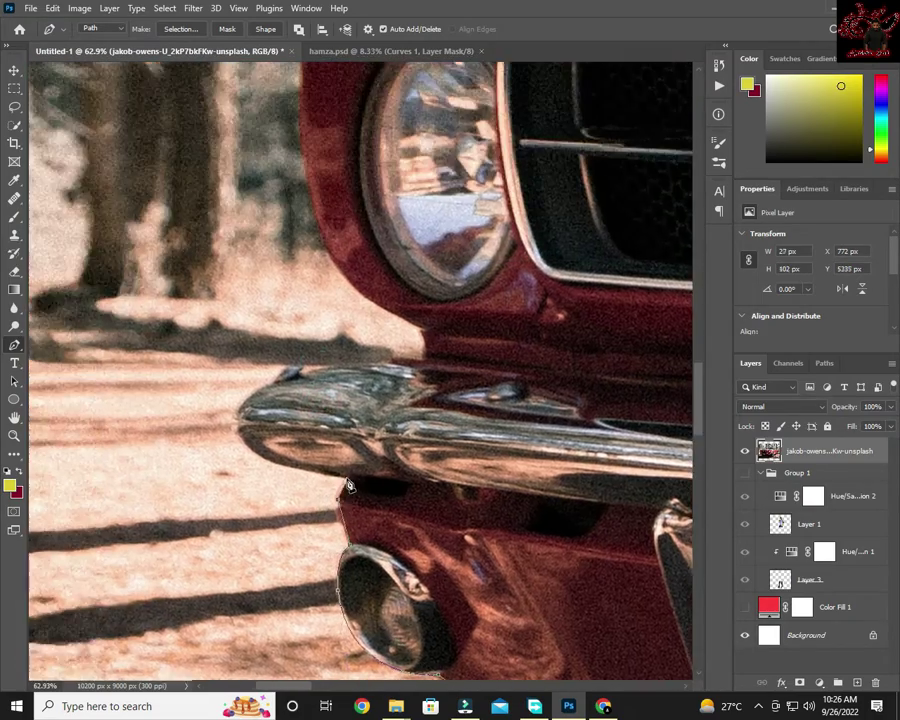
pyautogui.moveTo(286, 478); pyautogui.dragTo(285, 518)
# Extend the outline along the hood edge and bring up the path's options.
pyautogui.scroll(1, 285, 500)
pyautogui.scroll(4, 292, 475)
pyautogui.scroll(-1, 150, 420)
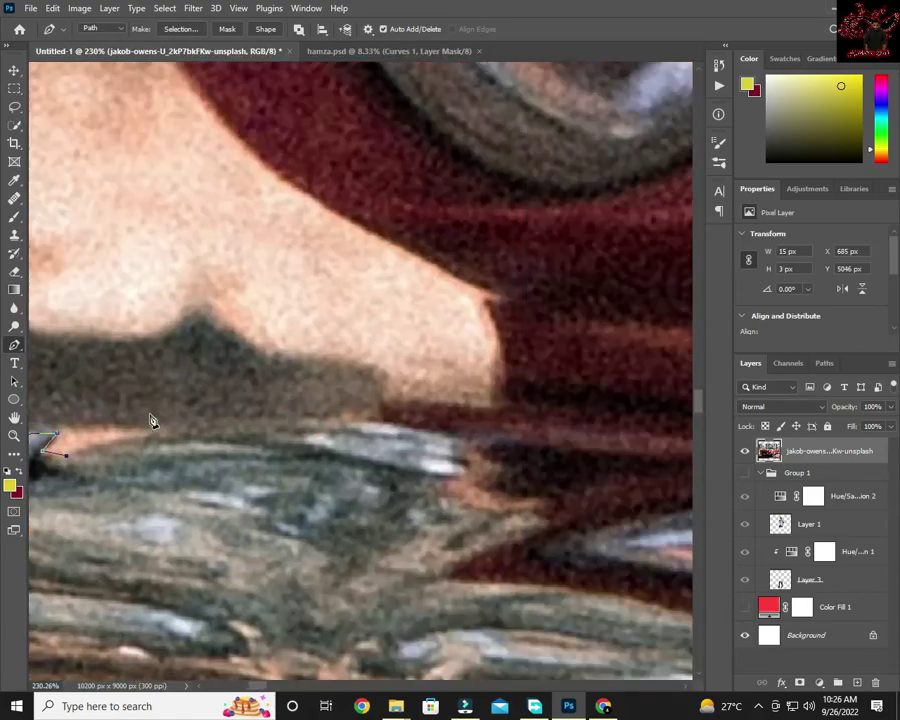
pyautogui.scroll(-4, 487, 307)
pyautogui.scroll(2, 374, 392)
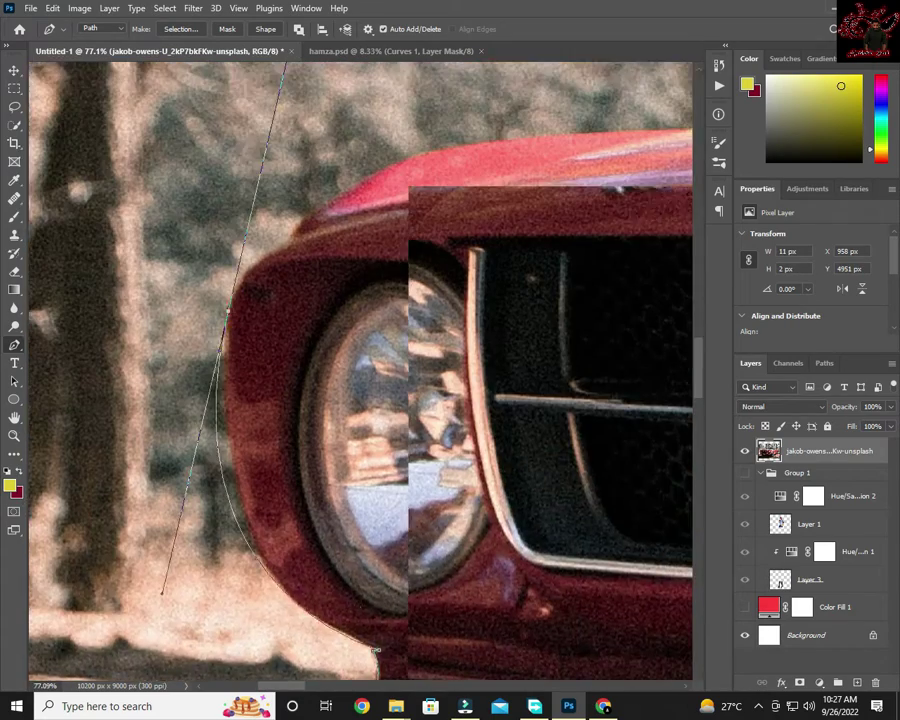
pyautogui.scroll(1, 374, 392)
pyautogui.scroll(-3, 297, 502)
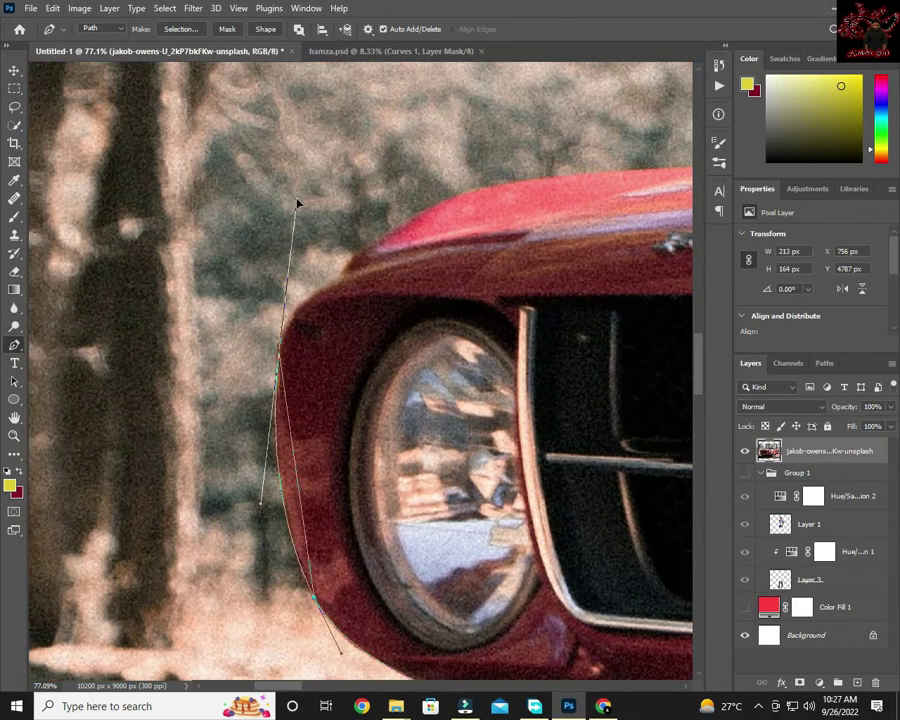
pyautogui.scroll(2, 297, 362)
pyautogui.hscroll(5, 385, 295)
pyautogui.scroll(2, 330, 372)
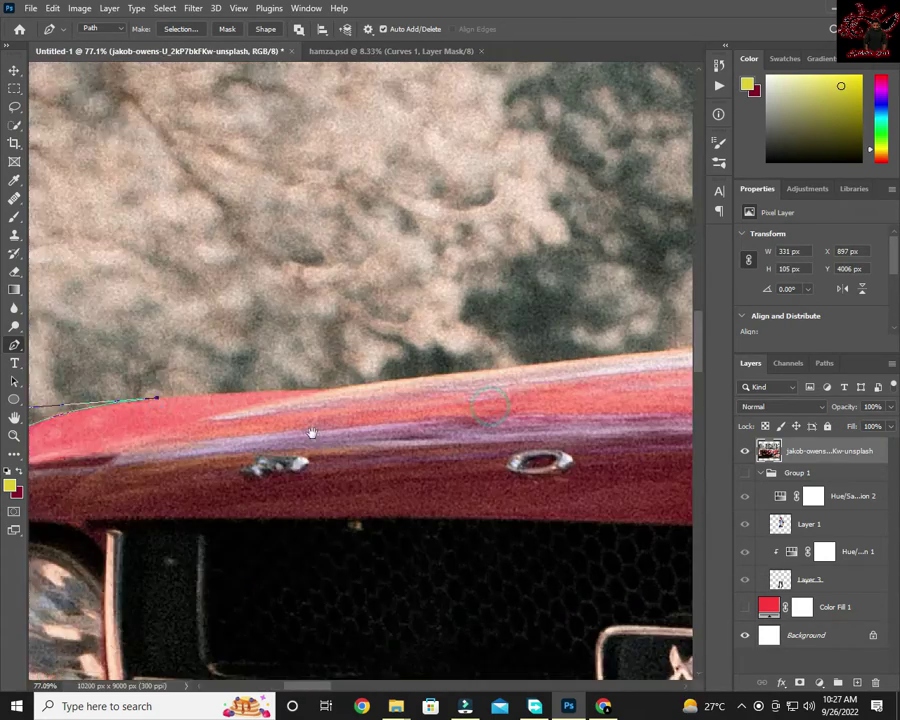
pyautogui.moveTo(385, 391); pyautogui.dragTo(520, 367)
pyautogui.scroll(-1, 388, 396)
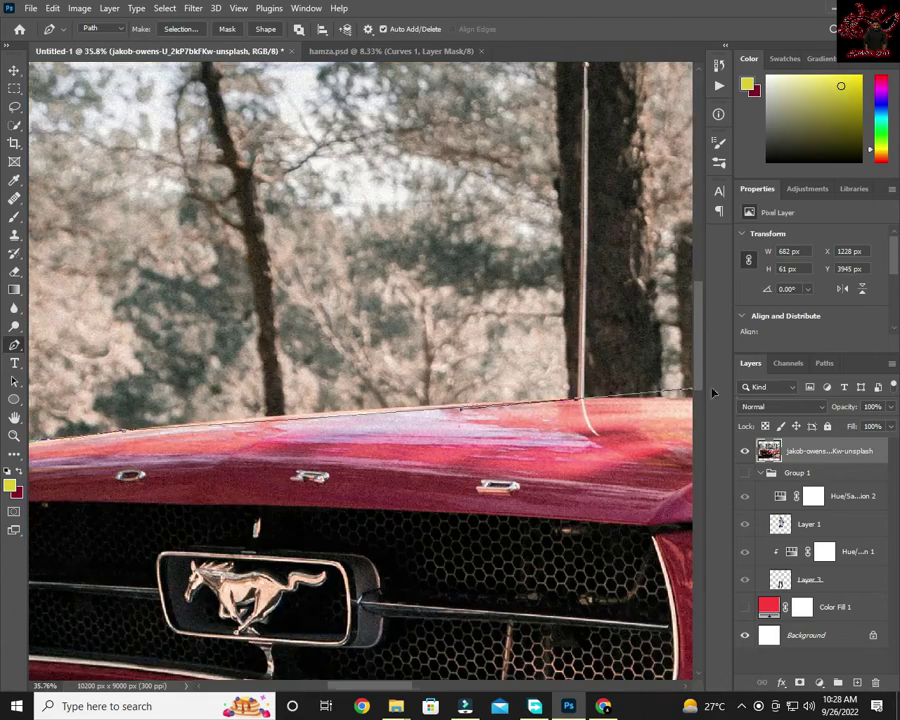
pyautogui.scroll(3, 530, 404)
pyautogui.scroll(2, 293, 484)
pyautogui.scroll(-3, 293, 484)
pyautogui.scroll(-5, 506, 424)
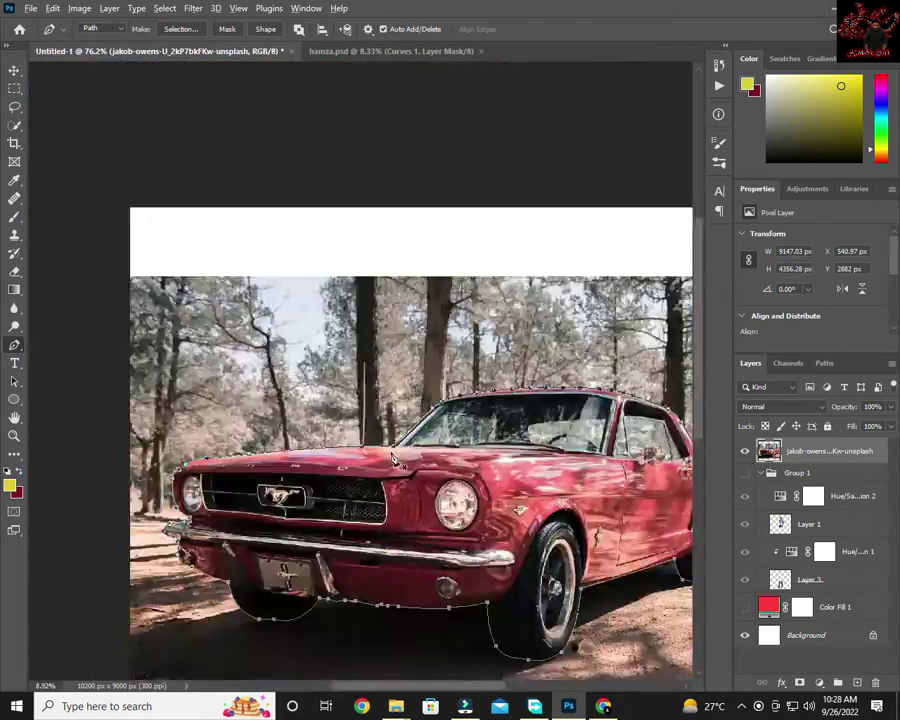
pyautogui.rightClick(388, 84)
# Turn the car path into a selection, copy it to Layer 4, and delete the original photo layer.
pyautogui.hotkey('ctrl', 'Return')
pyautogui.hotkey('ctrl', 'j')
pyautogui.click(765, 480)
pyautogui.press('Delete')
# Flip the cut-out car horizontally, shrink it, and move it toward the canvas centre.
pyautogui.press('v')
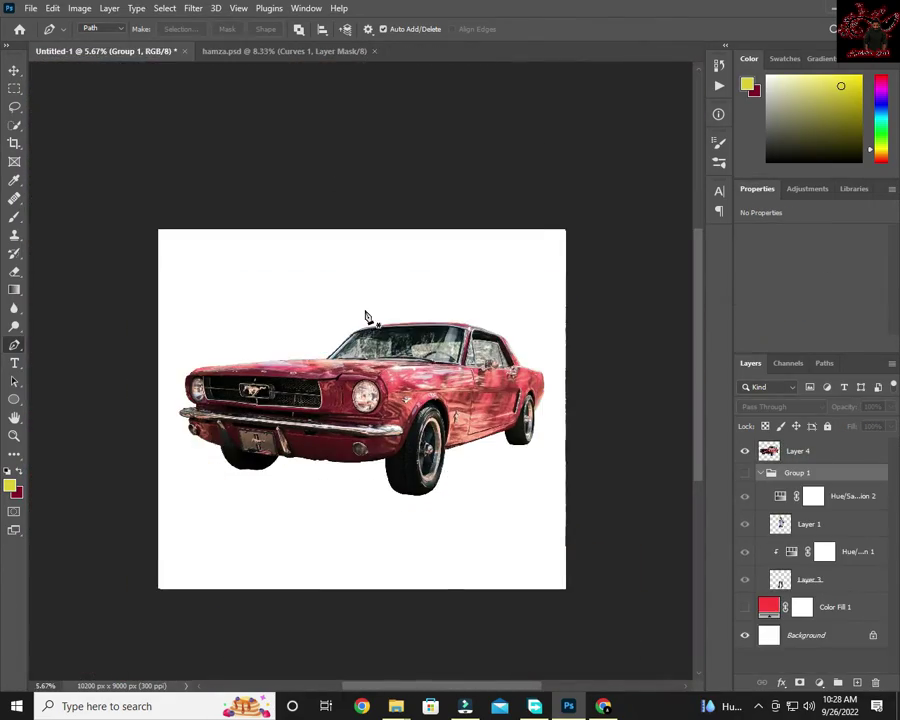
pyautogui.scroll(-1, 366, 310)
pyautogui.scroll(2, 176, 162)
pyautogui.click(577, 436)
pyautogui.hotkey('ctrl', 't')
pyautogui.rightClick(405, 392)
pyautogui.click(405, 350)
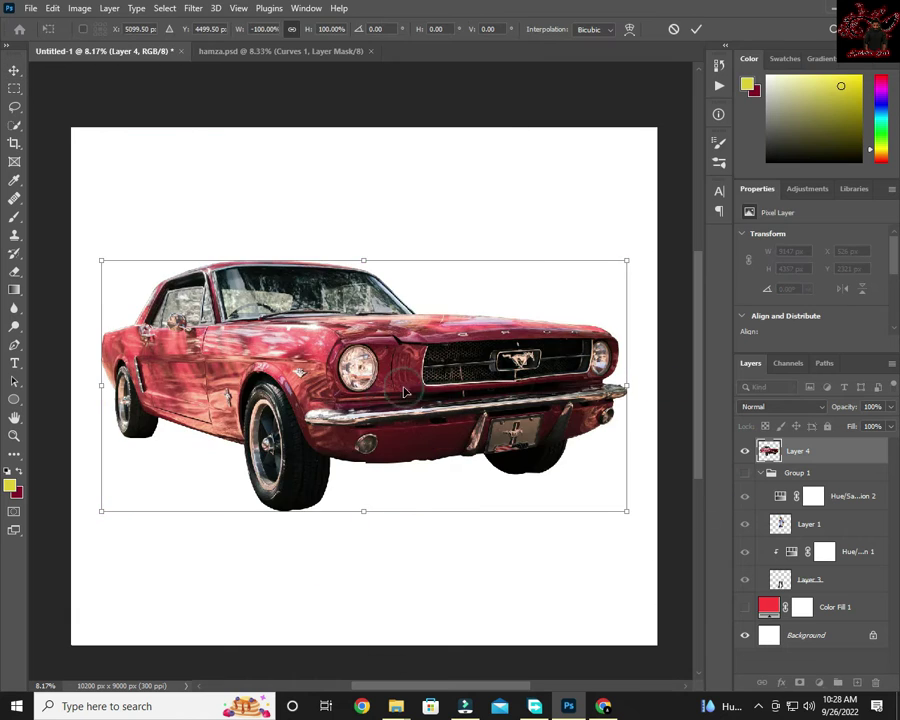
pyautogui.moveTo(101, 260); pyautogui.dragTo(301, 369)
pyautogui.moveTo(440, 440); pyautogui.dragTo(386, 443)
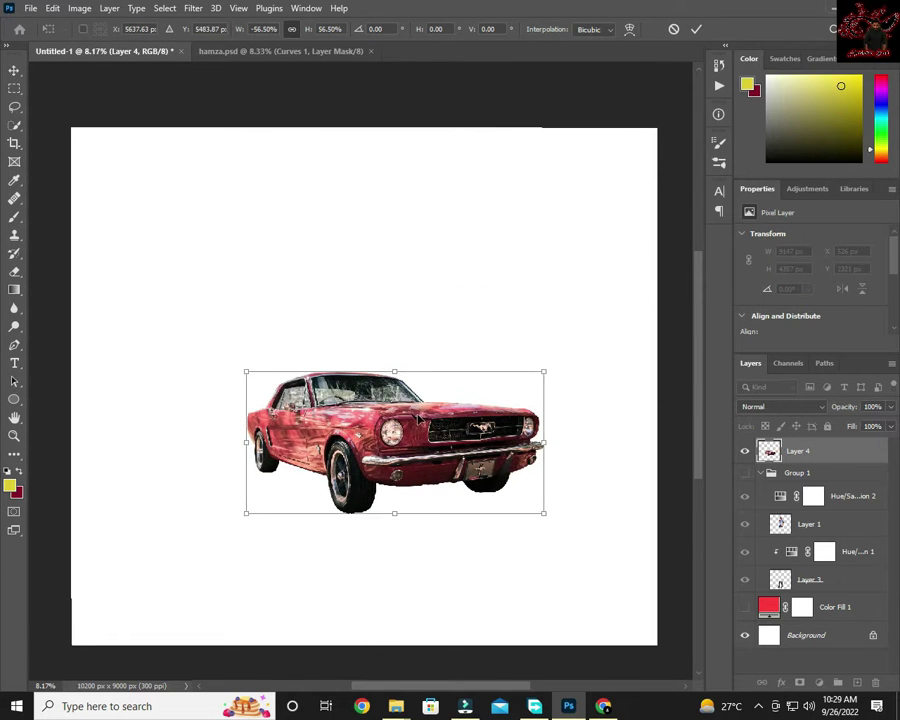
pyautogui.press('Return')
# Move the man's Group 1 above the car, then shrink and place him in front.
pyautogui.moveTo(813, 482); pyautogui.dragTo(800, 447)
pyautogui.hotkey('ctrl', 't')
pyautogui.moveTo(271, 177); pyautogui.dragTo(291, 331)
pyautogui.moveTo(366, 421)
pyautogui.mouseDown()
pyautogui.moveTo(320, 383)
pyautogui.moveTo(339, 386)
pyautogui.mouseUp()
pyautogui.press('Return')
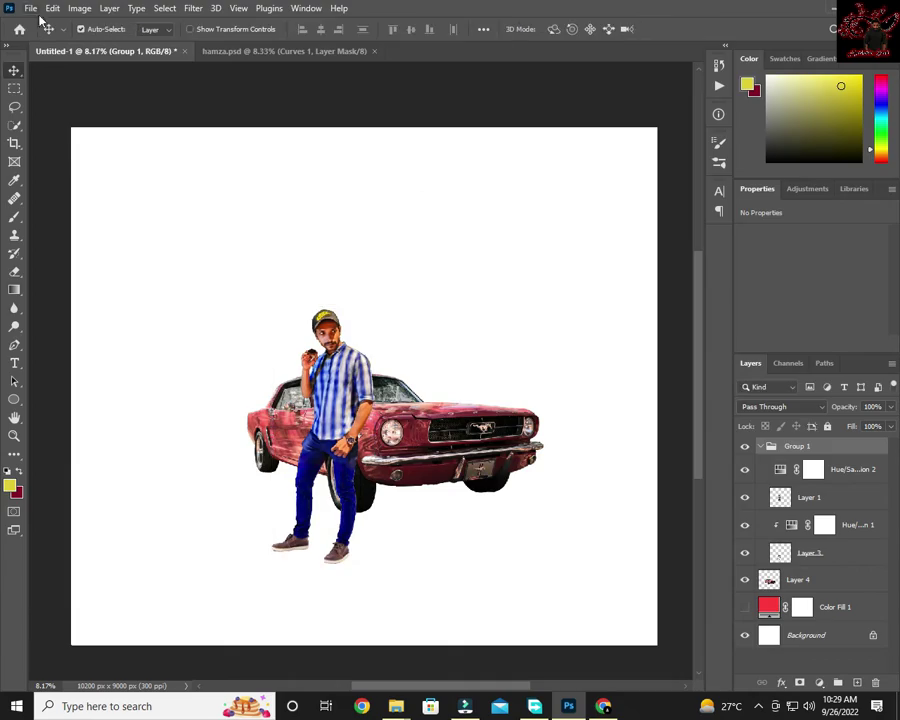
# Save the composite as 'hamza 2'.
pyautogui.hotkey('ctrl', 's')
pyautogui.write('hamza 2')
pyautogui.press('Return')
# Place the dirt-road landscape photo, enlarging and positioning it across the canvas.
pyautogui.hotkey('alt', 'Tab')
pyautogui.moveTo(161, 110)
pyautogui.mouseDown()
pyautogui.moveTo(476, 392)
pyautogui.moveTo(520, 515)
pyautogui.mouseUp()
pyautogui.moveTo(364, 398); pyautogui.dragTo(364, 272)
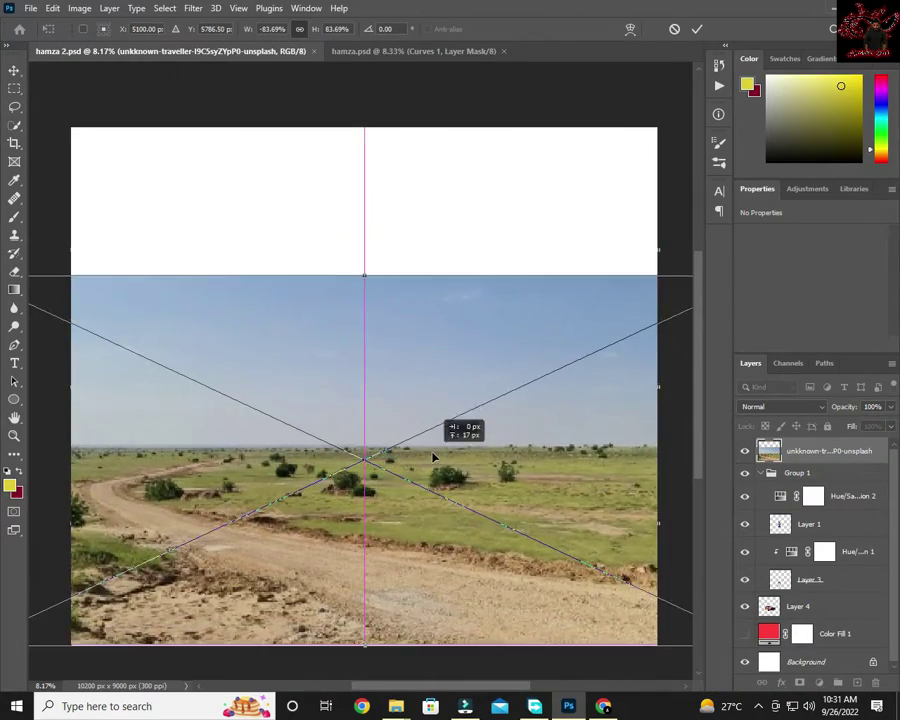
pyautogui.moveTo(460, 424); pyautogui.dragTo(460, 362)
pyautogui.click(697, 29)
# Move the landscape layer below the car and stretch it up toward the canvas top.
pyautogui.hotkey('ctrl', '-')
pyautogui.moveTo(814, 452); pyautogui.dragTo(814, 600)
pyautogui.moveTo(472, 534); pyautogui.dragTo(478, 474)
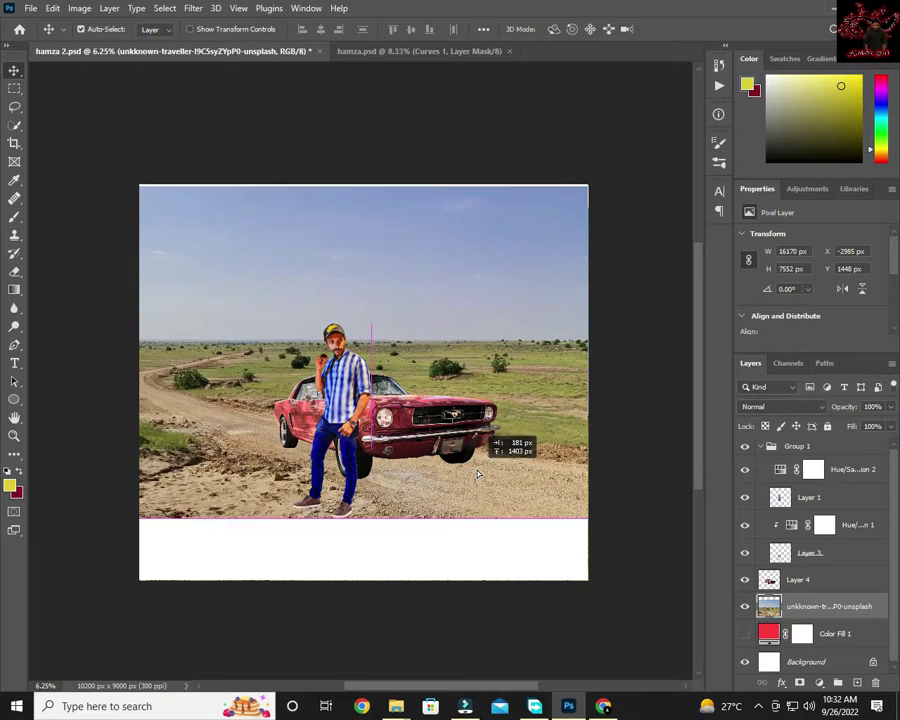
pyautogui.hotkey('ctrl', 't')
pyautogui.moveTo(372, 183); pyautogui.dragTo(372, 130)
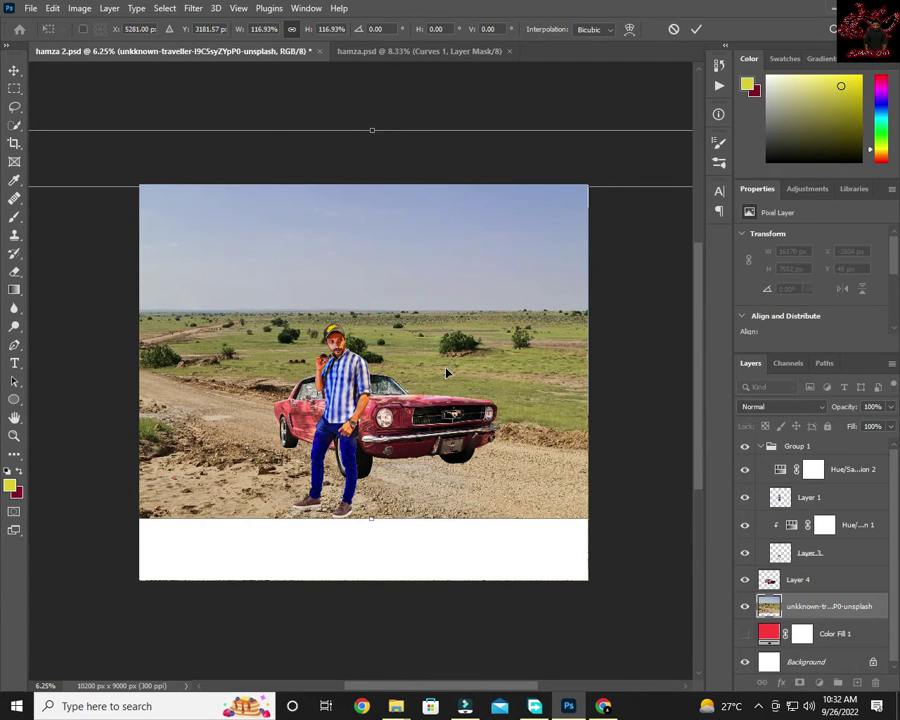
pyautogui.press('Return')
# Lower the car layer so the Mustang sits on the road.
pyautogui.click(798, 578)
pyautogui.hotkey('ctrl', 't')
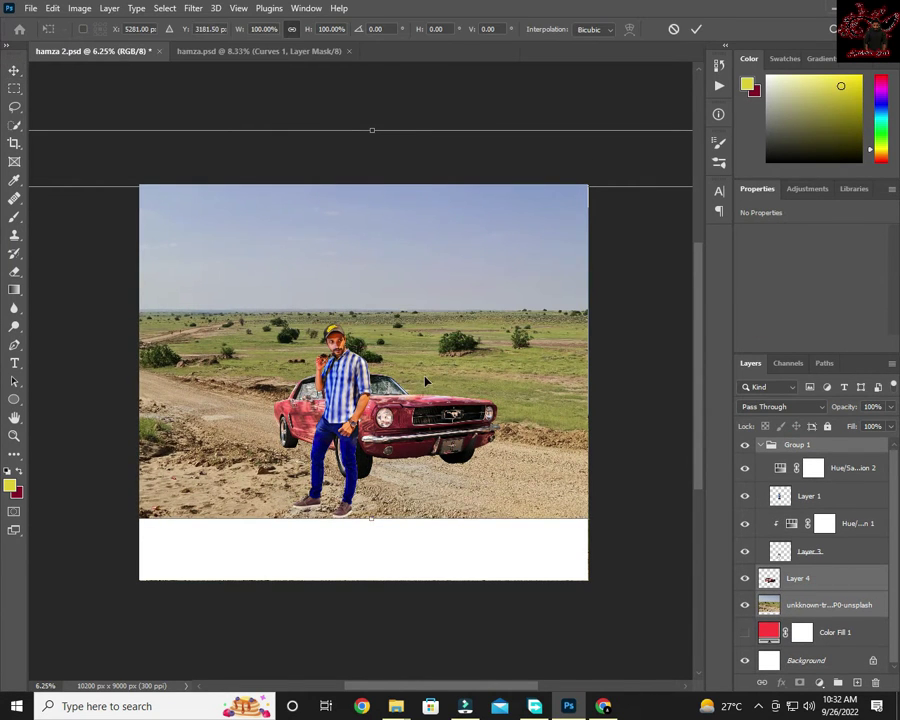
pyautogui.moveTo(405, 349); pyautogui.dragTo(405, 393)
pyautogui.click(697, 29)
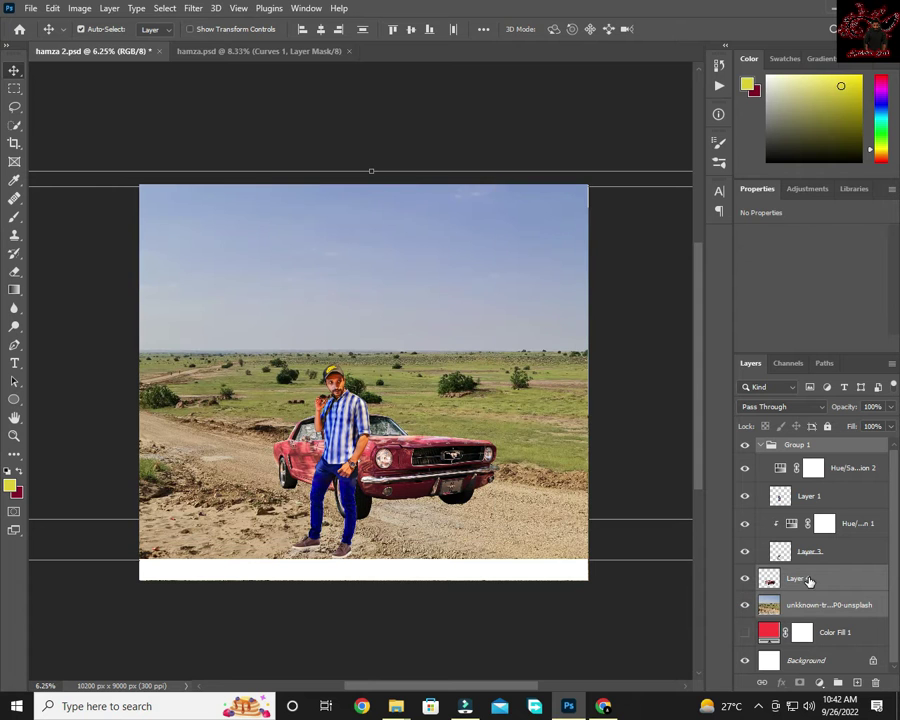
# Begin a free transform on the car layer and drag to resize the Mustang.
pyautogui.hotkey('ctrl', 't')
pyautogui.moveTo(385, 366)
pyautogui.mouseDown()
pyautogui.moveTo(391, 321)
pyautogui.moveTo(406, 401)
pyautogui.mouseUp()
# Undo the car resize and Content-Aware fill the blank bottom strip on the landscape layer.
pyautogui.hotkey('ctrl', 'z')
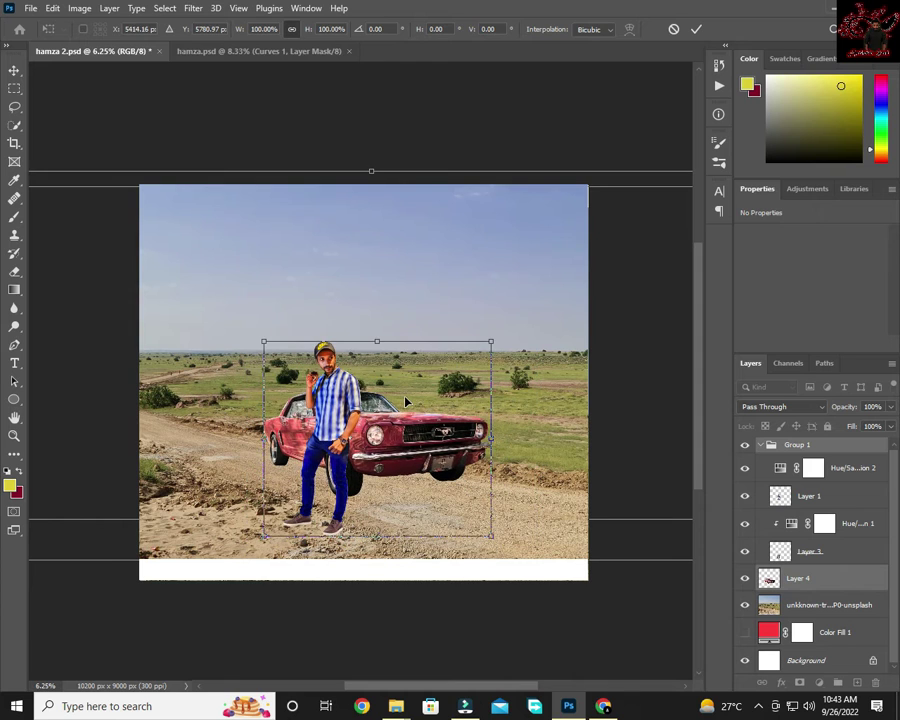
pyautogui.press('Return')
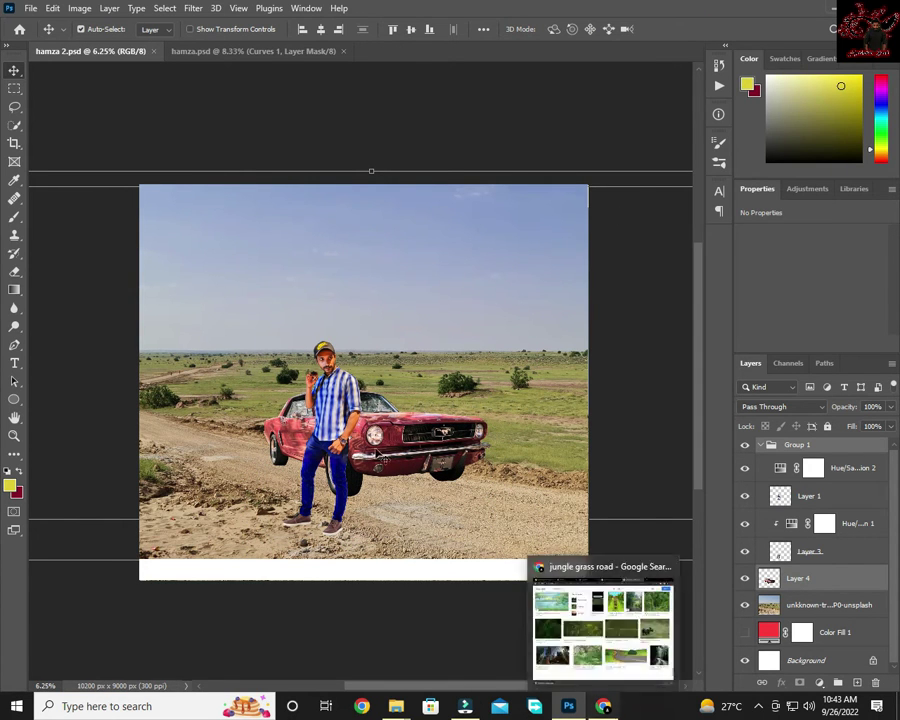
pyautogui.click(404, 518)
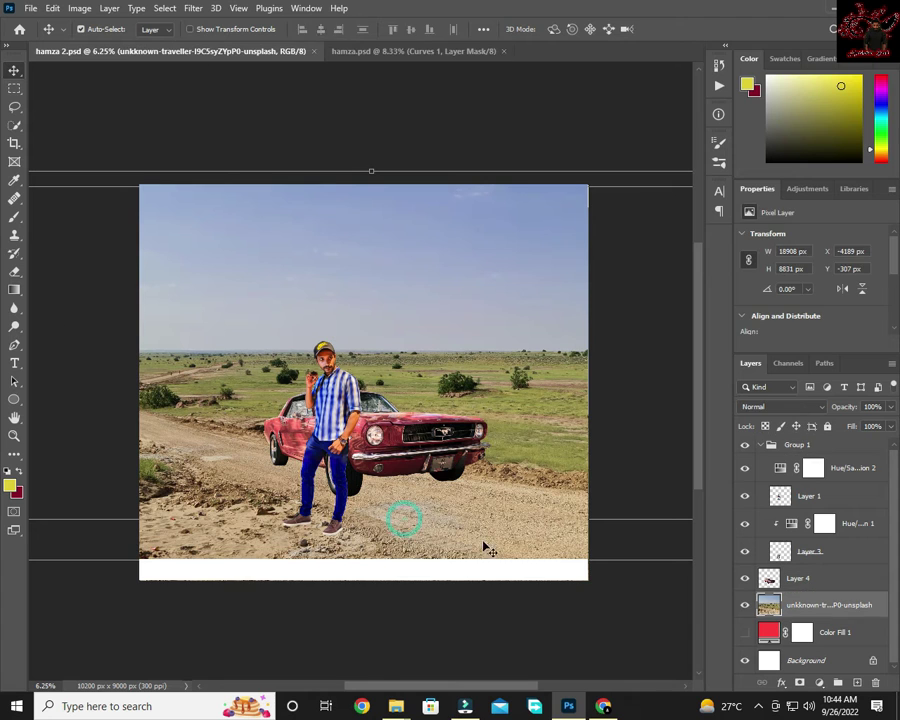
pyautogui.hotkey('shift', 'BackSpace')
pyautogui.press('Return')
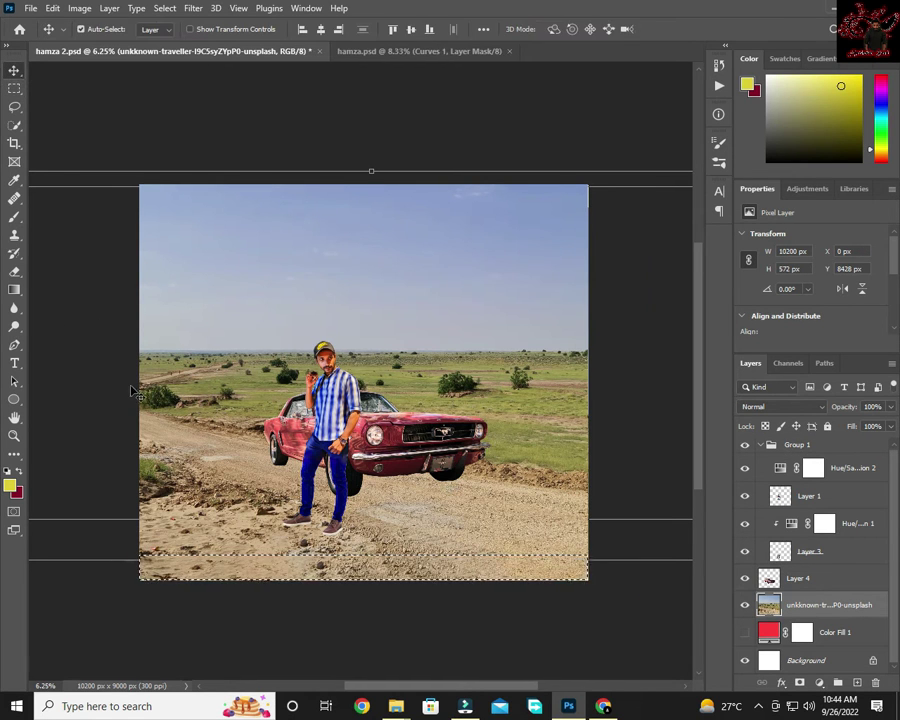
# Shift the Mustang right, enlarge it and tilt it slightly.
pyautogui.hotkey('ctrl', '0')
pyautogui.hotkey('alt', ']')
pyautogui.hotkey('ctrl', 't')
pyautogui.moveTo(426, 382); pyautogui.dragTo(452, 430)
pyautogui.moveTo(278, 383); pyautogui.dragTo(270, 390)
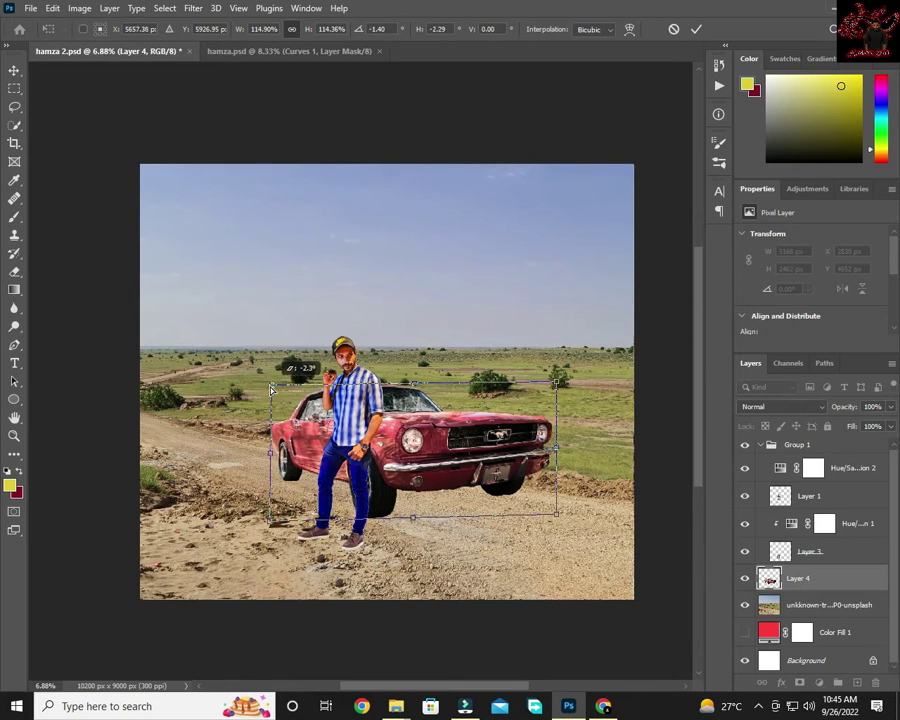
pyautogui.press('Return')
# Pen-trace the horizon line and turn the path into a selection.
pyautogui.press('w')
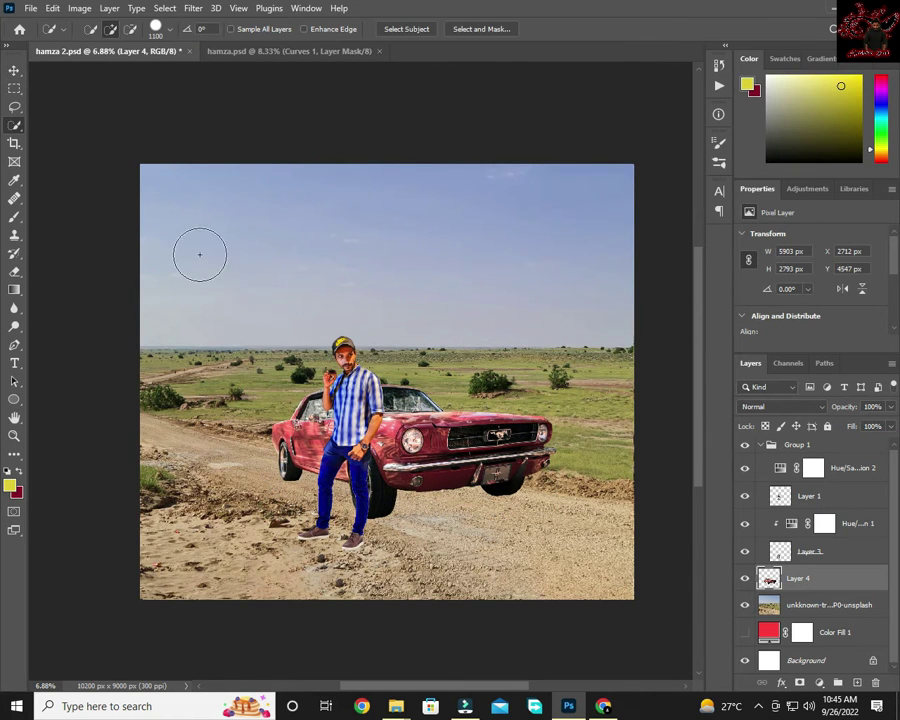
pyautogui.press('p')
pyautogui.scroll(5, 160, 350)
pyautogui.hotkey('alt', '[')
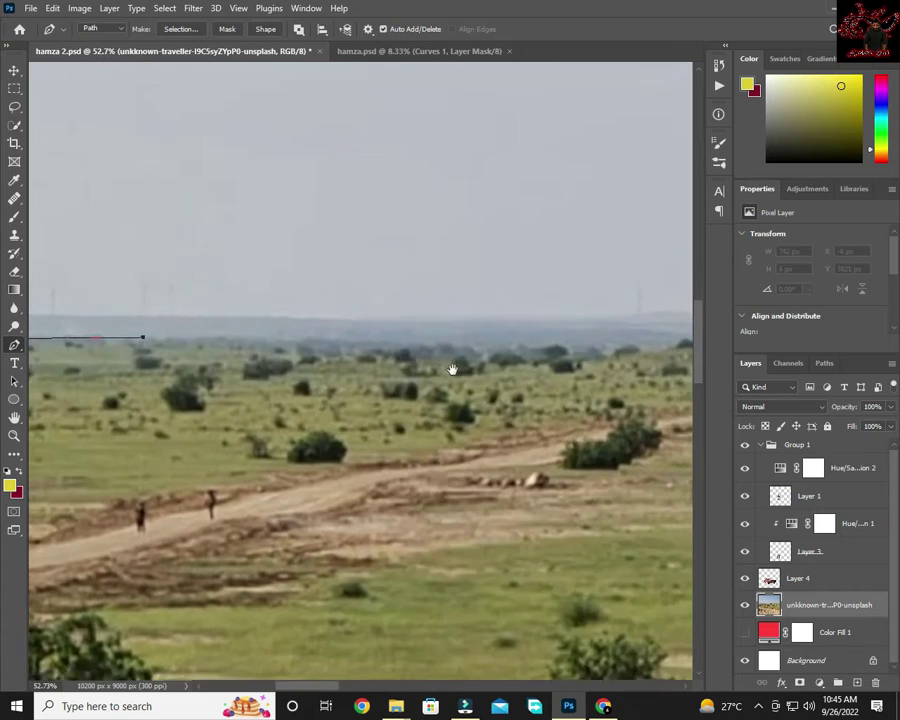
pyautogui.moveTo(553, 365); pyautogui.dragTo(338, 346)
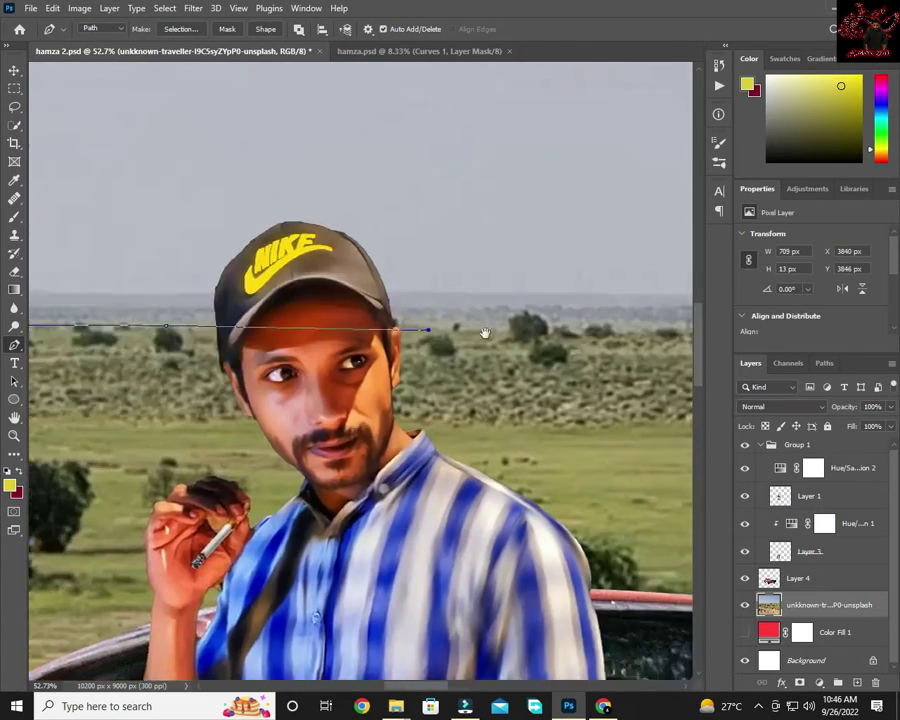
pyautogui.moveTo(484, 330); pyautogui.dragTo(266, 346)
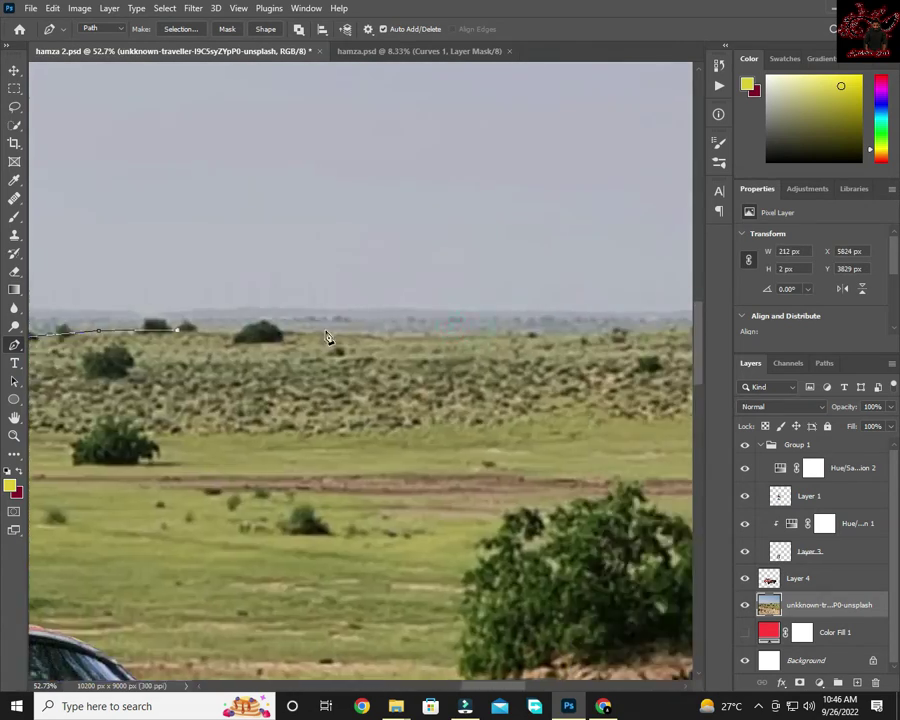
pyautogui.scroll(-8, 450, 296)
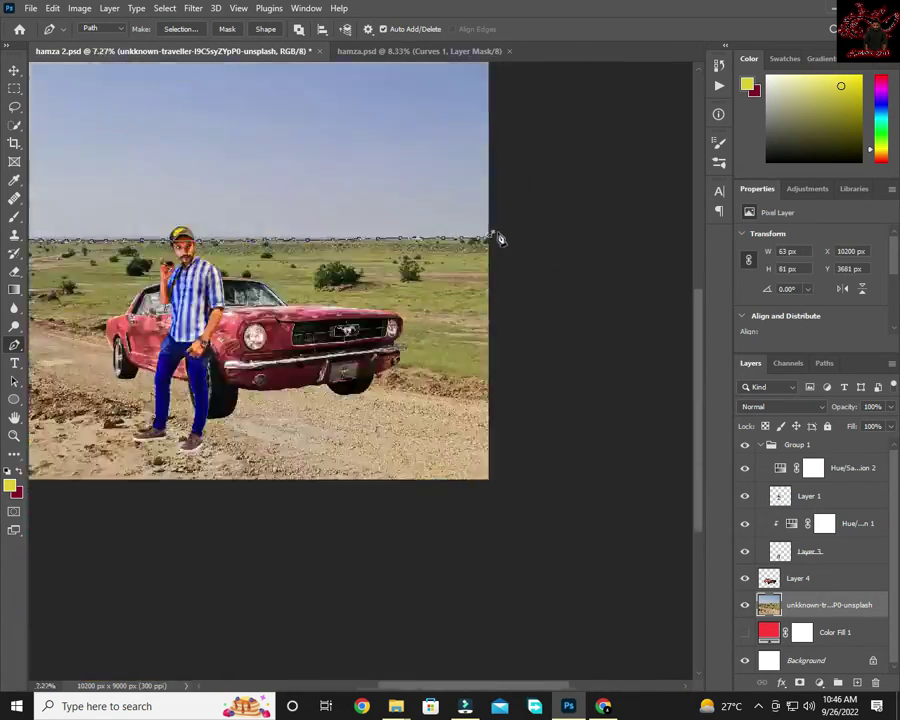
pyautogui.rightClick(337, 314)
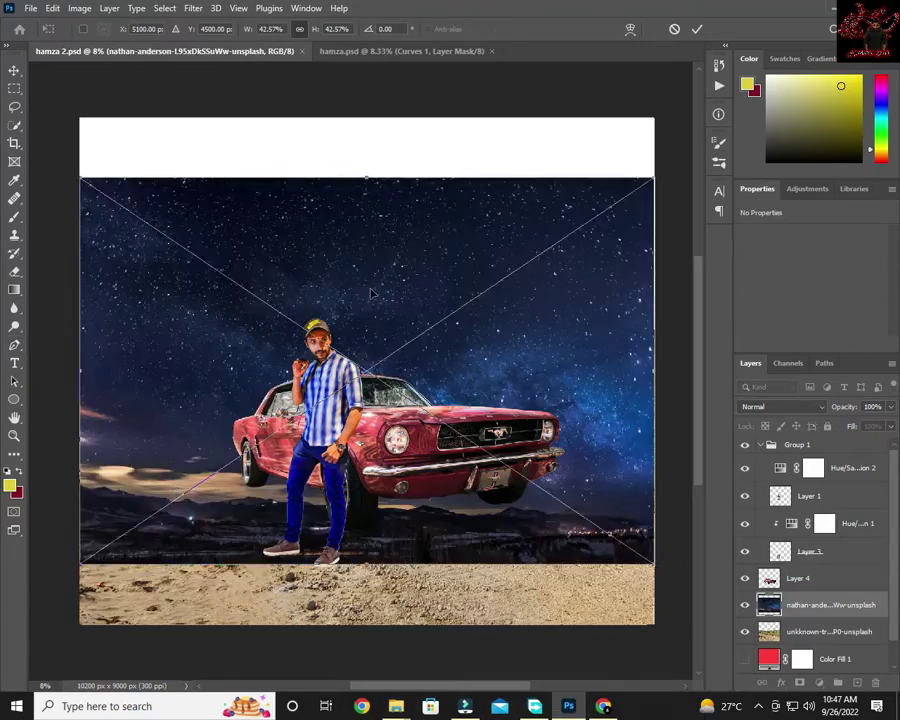
# Place the night-sky photo behind the landscape, above the horizon, widened across the canvas.
pyautogui.moveTo(371, 293); pyautogui.dragTo(371, 203)
pyautogui.click(697, 29)
pyautogui.hotkey('ctrl', '[')
pyautogui.rightClick(830, 631)
pyautogui.press('Escape')
pyautogui.hotkey('ctrl', '-')
pyautogui.moveTo(180, 194)
pyautogui.mouseDown()
pyautogui.moveTo(370, 182)
pyautogui.moveTo(368, 170)
pyautogui.mouseUp()
pyautogui.hotkey('ctrl', 't')
pyautogui.moveTo(590, 262); pyautogui.dragTo(600, 262)
pyautogui.press('Return')
pyautogui.scroll(1, 360, 335)
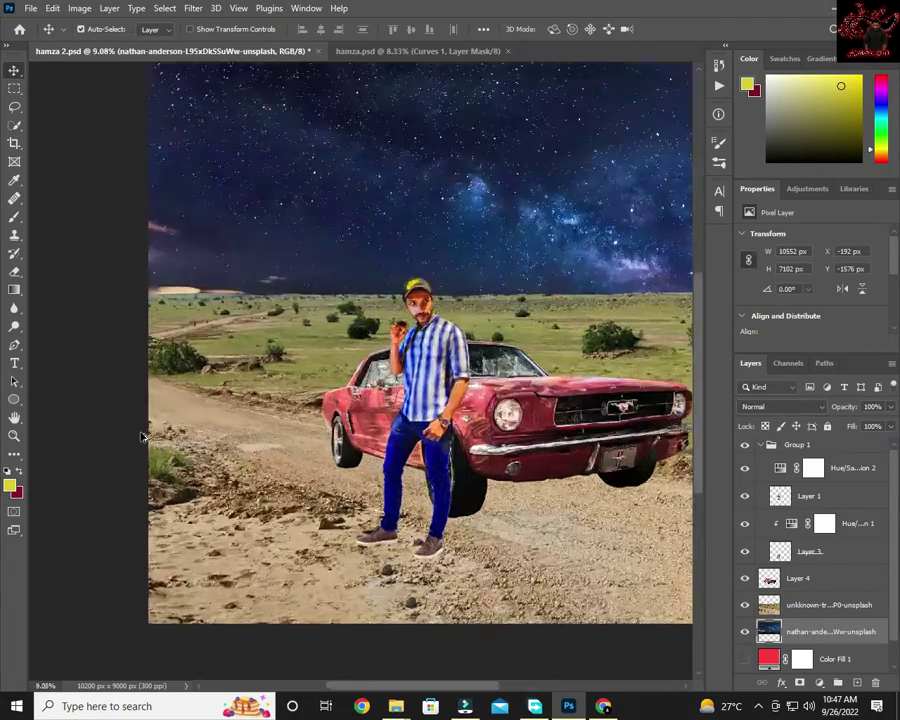
# Search Google Images in Chrome for 'mountains' and preview a Pexels mountain photo.
pyautogui.click(603, 706)
pyautogui.write('mountains')
pyautogui.press('Return')
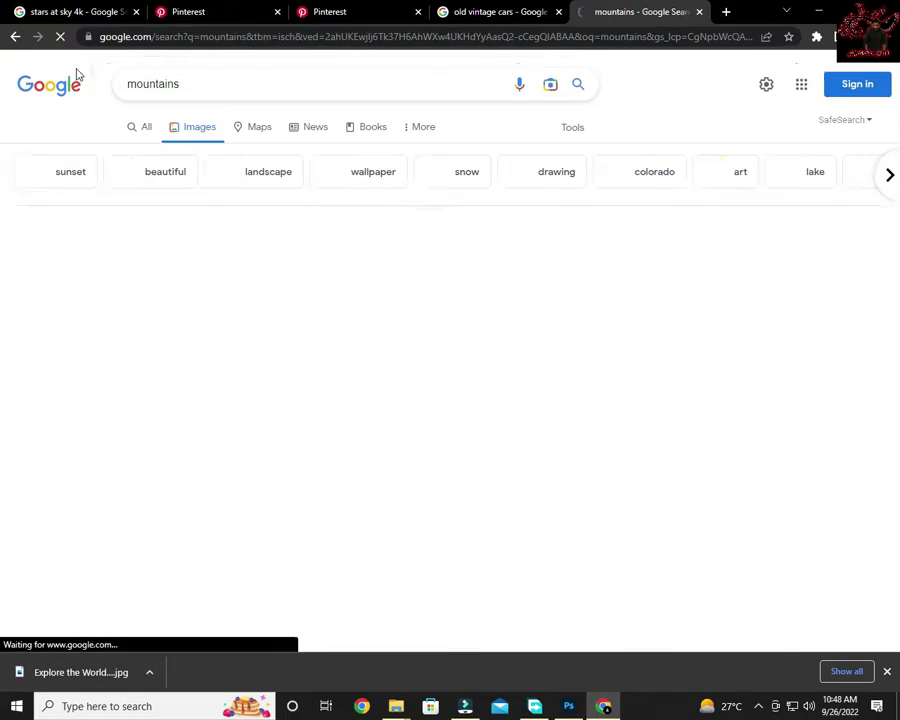
pyautogui.scroll(-3, 485, 350)
pyautogui.scroll(-10, 485, 350)
pyautogui.scroll(-5, 482, 354)
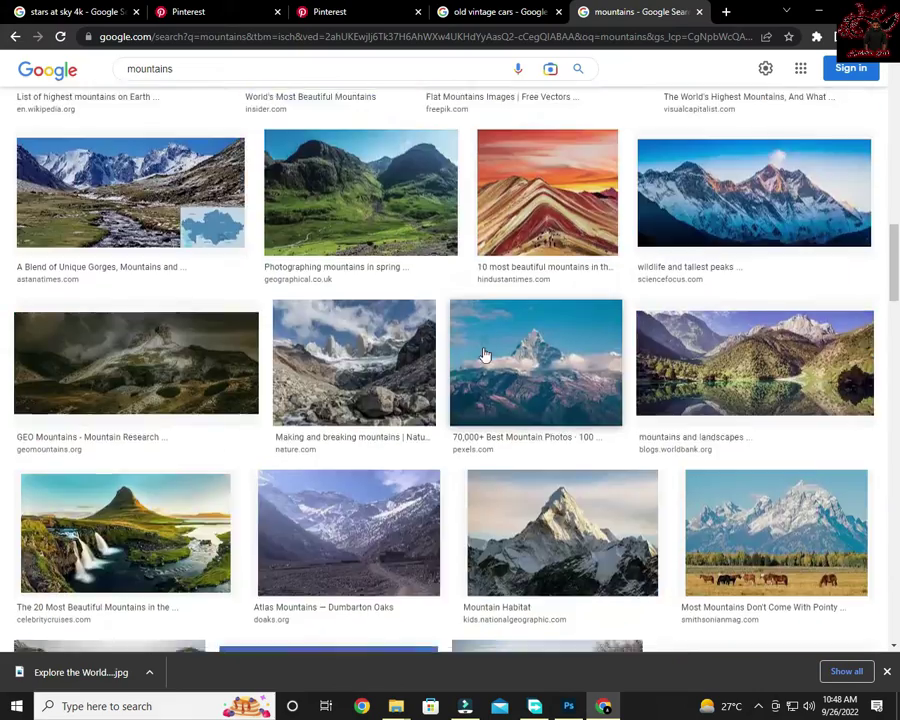
pyautogui.scroll(2, 482, 354)
pyautogui.scroll(12, 485, 356)
pyautogui.scroll(5, 487, 358)
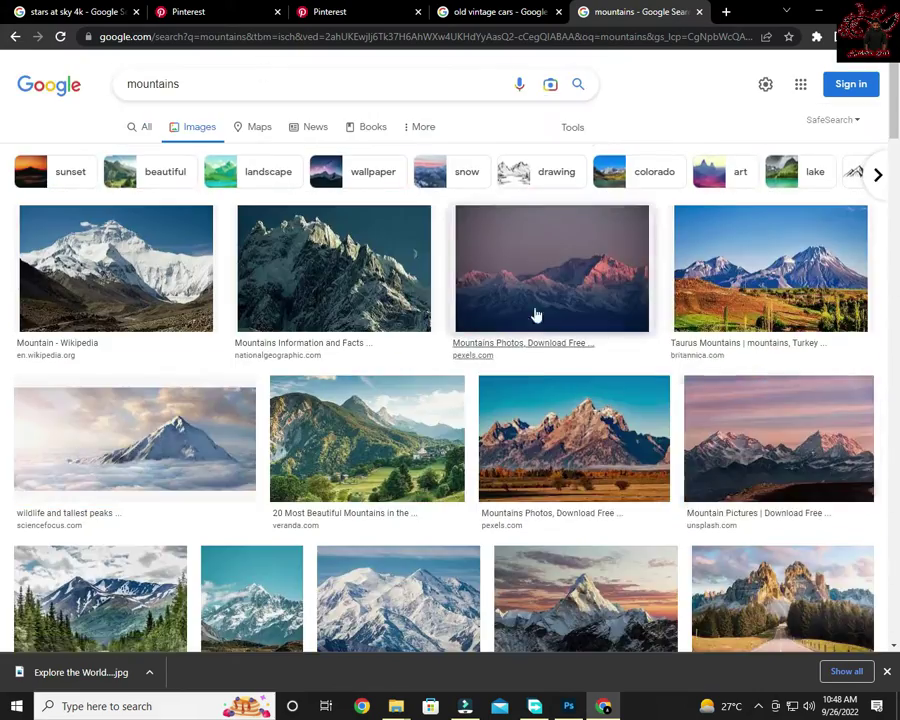
pyautogui.click(535, 314)
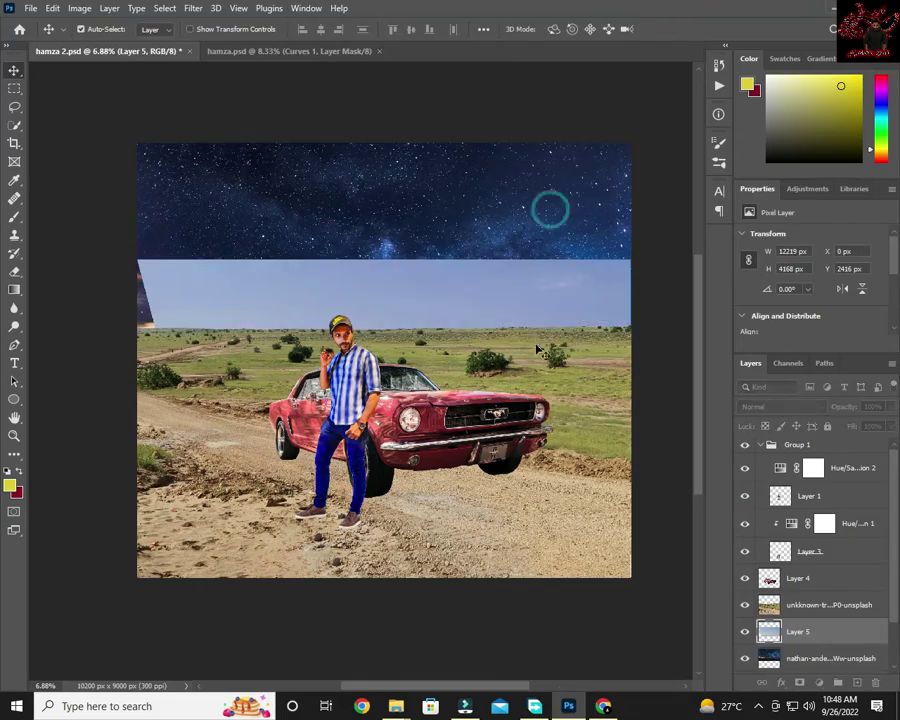
# Paste the mountain photo and enlarge it across the canvas.
pyautogui.rightClick(651, 265)
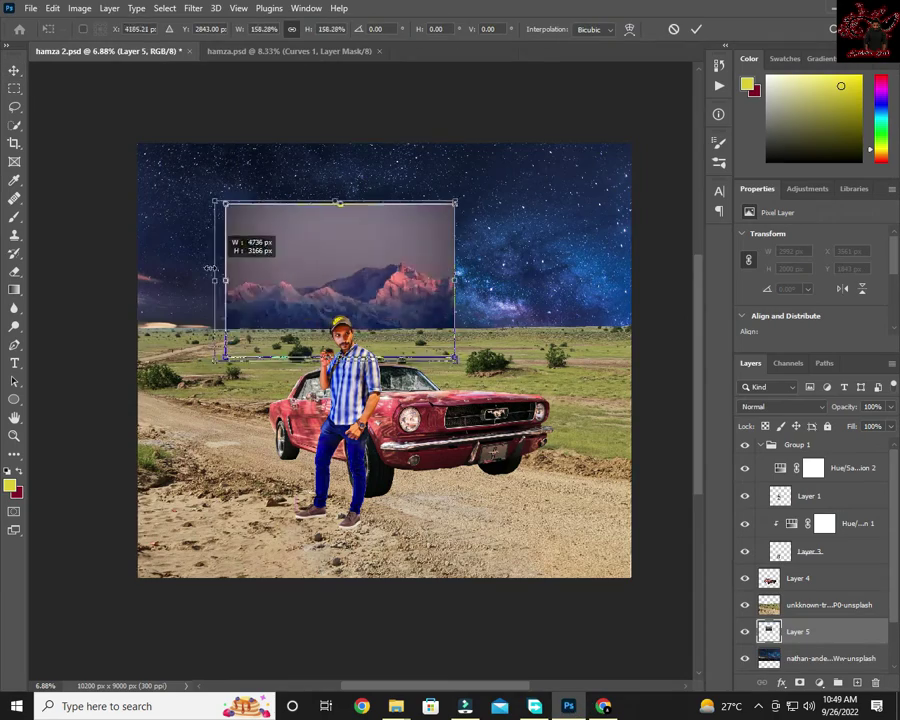
pyautogui.moveTo(456, 266); pyautogui.dragTo(630, 274)
pyautogui.press('Return')
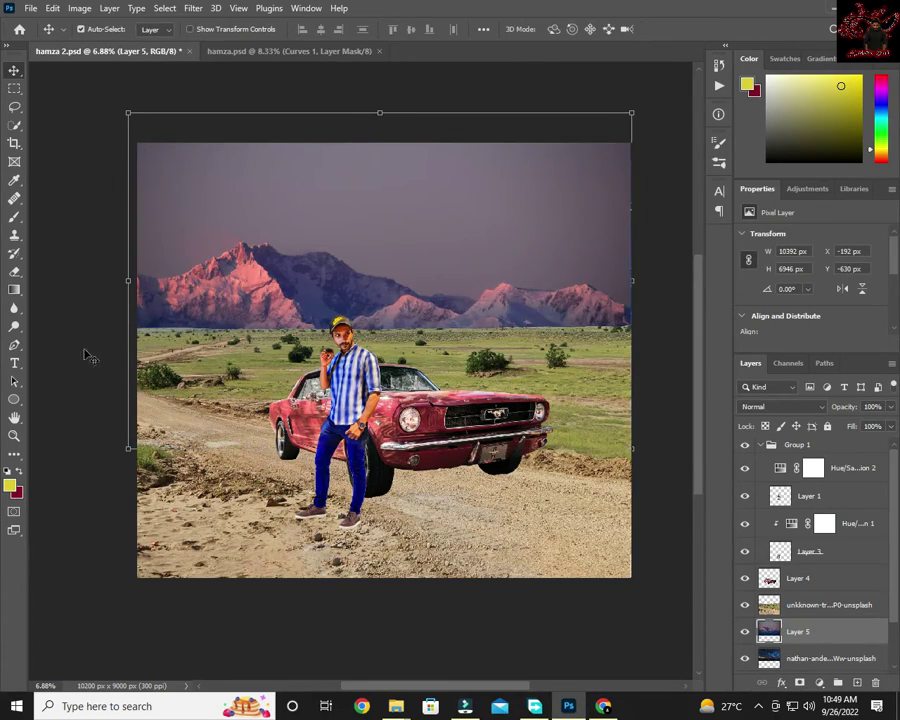
# Pen-trace the mountain ridge outline from the left across the first peaks.
pyautogui.press('p')
pyautogui.scroll(5, 181, 241)
pyautogui.scroll(3, 114, 304)
pyautogui.click(176, 304)
pyautogui.click(273, 308)
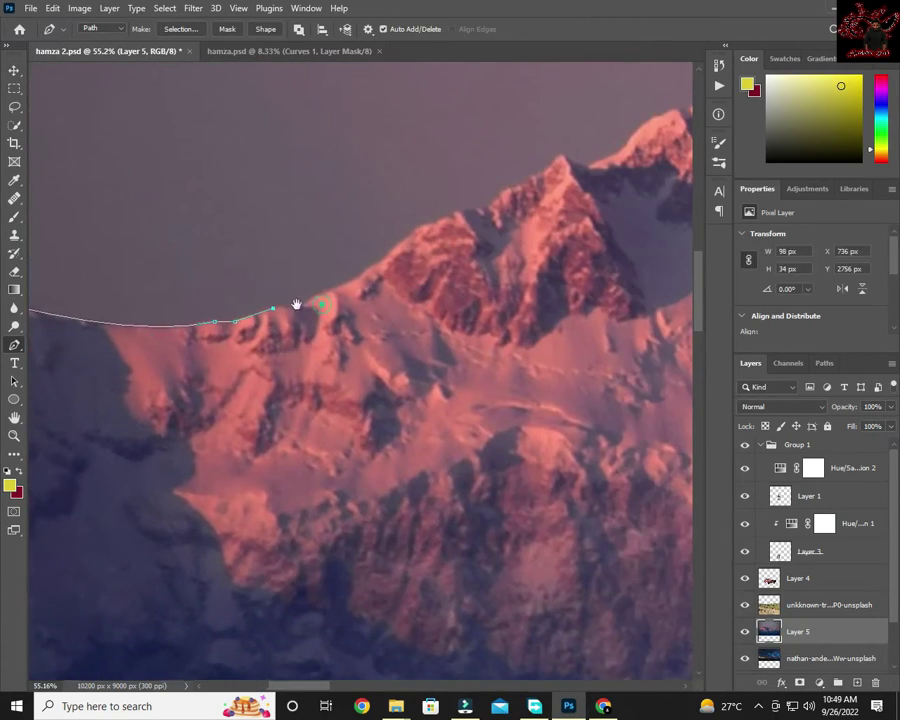
pyautogui.moveTo(296, 304); pyautogui.dragTo(325, 287)
pyautogui.click(293, 279)
pyautogui.click(268, 300)
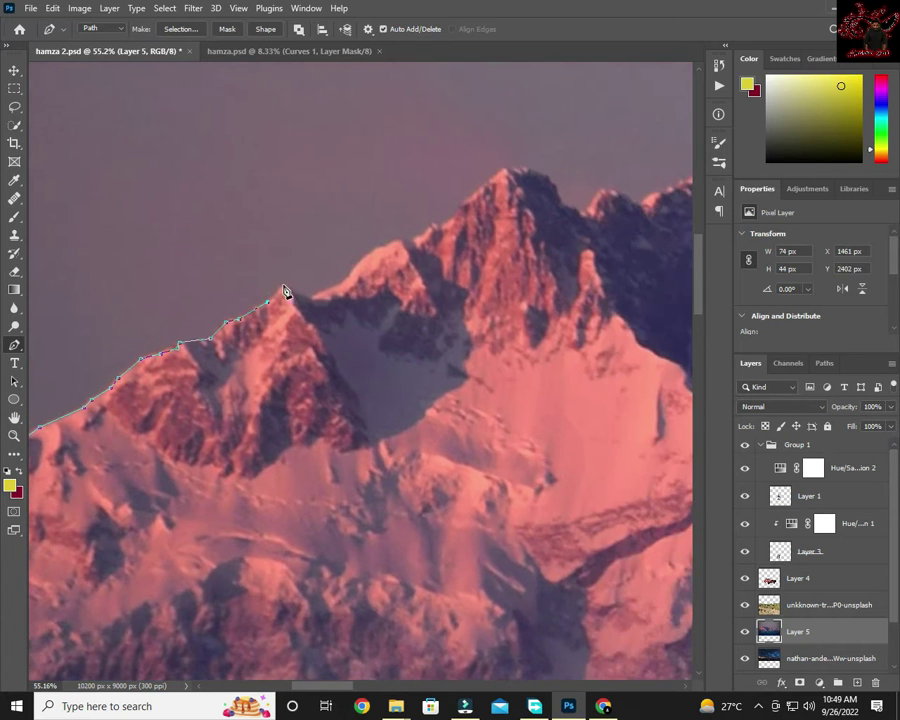
pyautogui.hscroll(5, 282, 306)
pyautogui.hscroll(5, 228, 336)
pyautogui.click(221, 276)
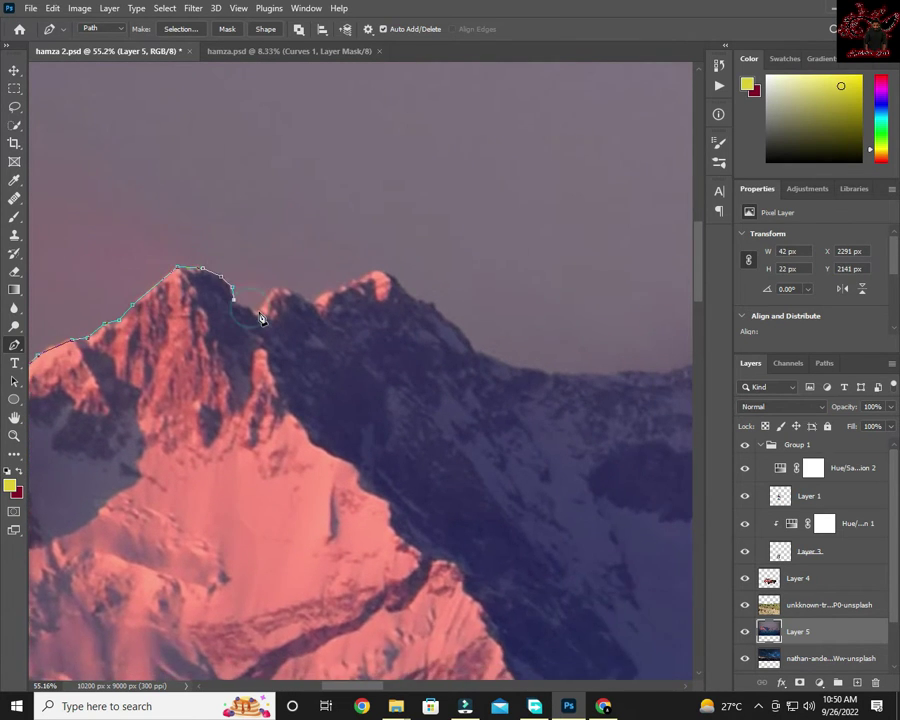
pyautogui.hscroll(5, 250, 312)
pyautogui.hscroll(5, 254, 304)
pyautogui.click(230, 344)
pyautogui.hscroll(3, 240, 346)
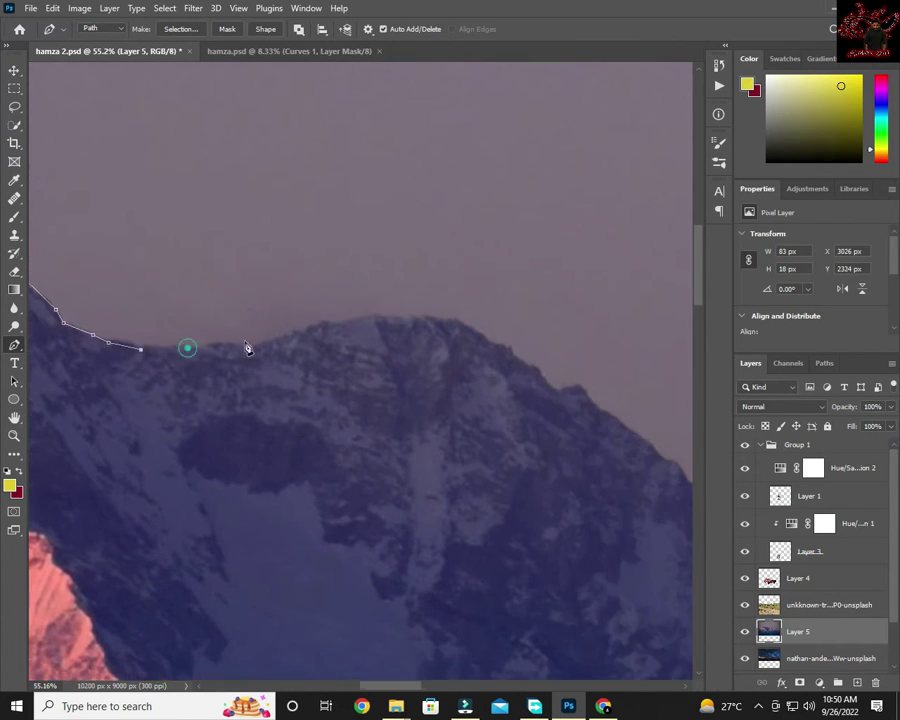
pyautogui.hscroll(5, 248, 348)
pyautogui.click(196, 314)
pyautogui.scroll(-3, 234, 296)
pyautogui.click(234, 296)
pyautogui.scroll(-3, 270, 304)
pyautogui.click(253, 277)
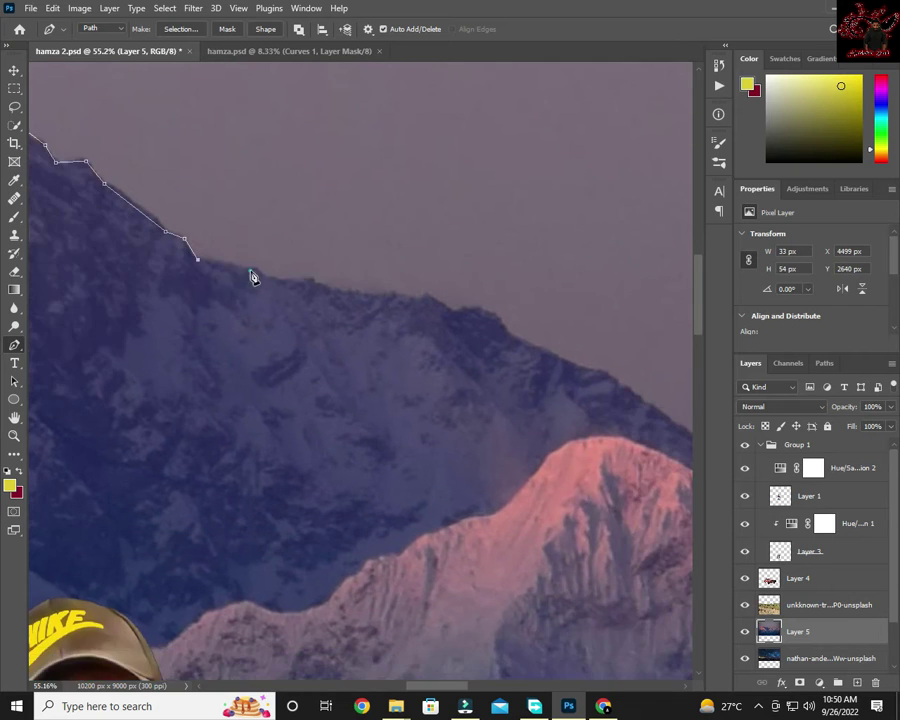
pyautogui.hscroll(5, 253, 277)
pyautogui.click(320, 274)
# Finish the ridge path past the right edge, then delete the purple sky above it.
pyautogui.hscroll(5, 290, 256)
pyautogui.scroll(-3, 280, 254)
pyautogui.click(250, 258)
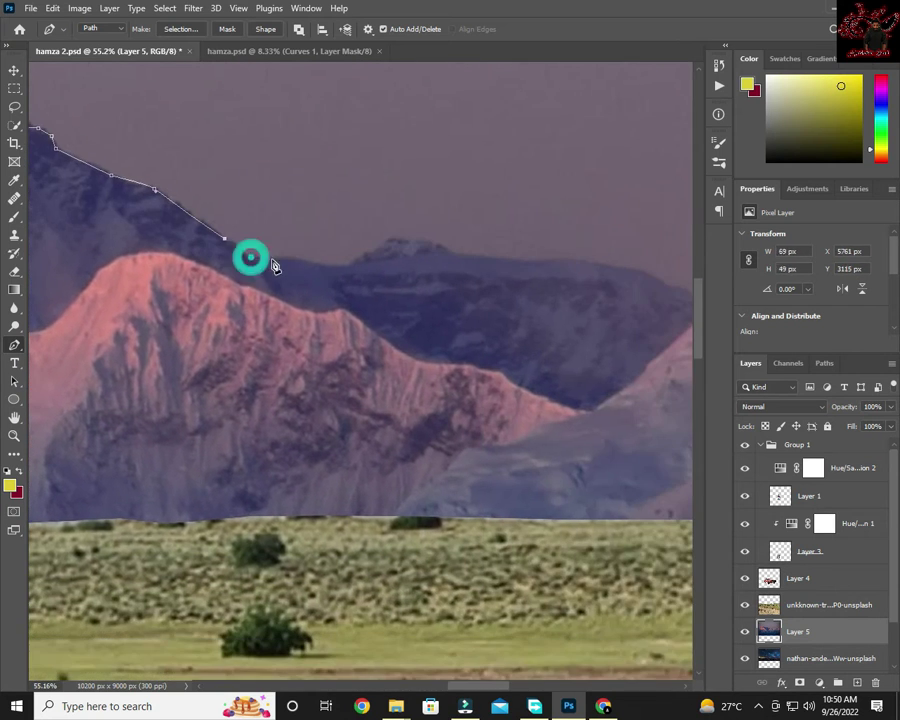
pyautogui.click(317, 241)
pyautogui.hscroll(5, 340, 249)
pyautogui.hscroll(5, 300, 250)
pyautogui.click(325, 232)
pyautogui.scroll(3, 294, 259)
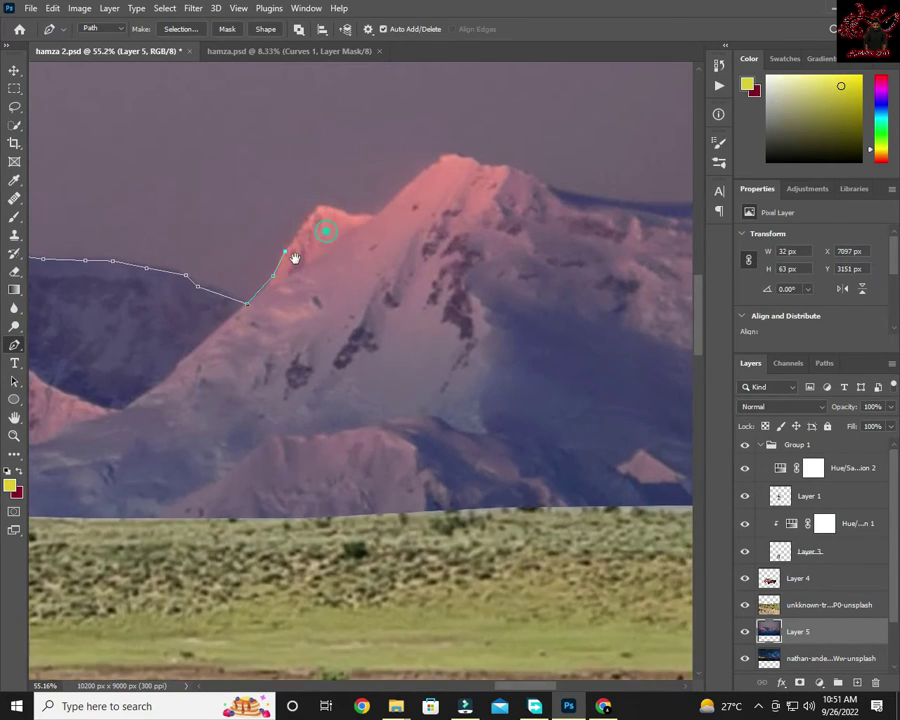
pyautogui.hscroll(5, 294, 258)
pyautogui.hscroll(5, 184, 250)
pyautogui.hscroll(5, 212, 276)
pyautogui.click(341, 268)
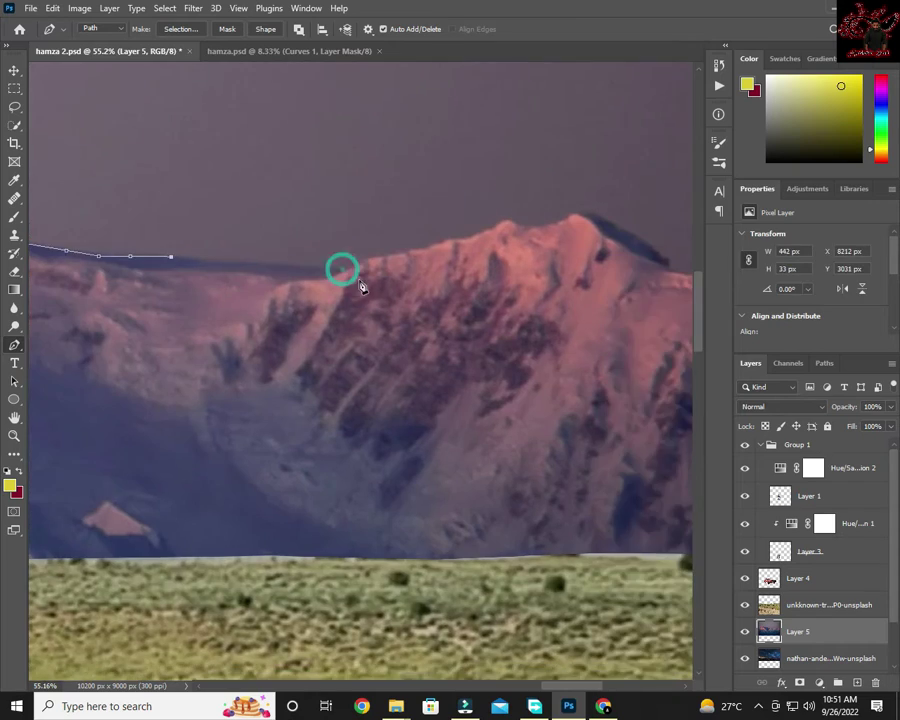
pyautogui.hscroll(5, 362, 287)
pyautogui.click(208, 258)
pyautogui.click(250, 250)
pyautogui.click(300, 264)
pyautogui.hscroll(3, 300, 264)
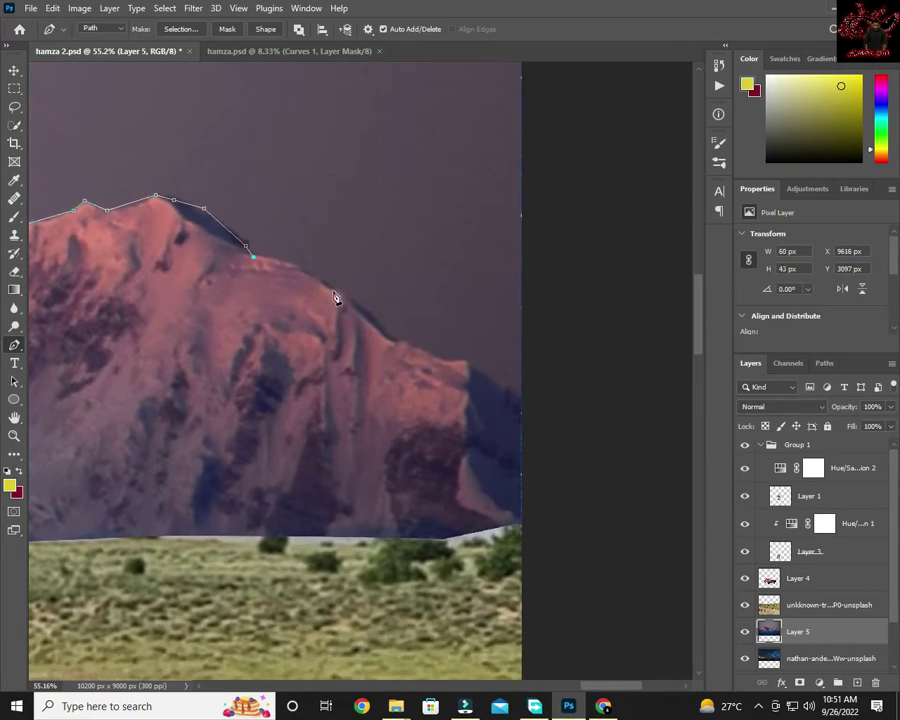
pyautogui.scroll(-2, 330, 288)
pyautogui.click(456, 408)
pyautogui.scroll(-5, 418, 268)
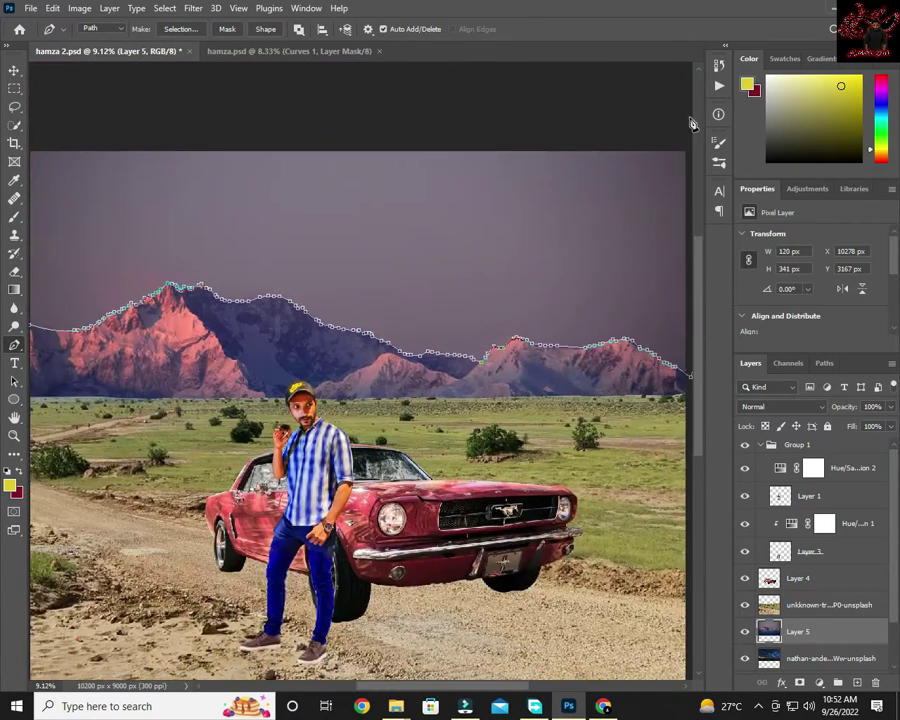
pyautogui.click(692, 122)
pyautogui.scroll(-2, 692, 122)
pyautogui.hotkey('ctrl', 'Return')
pyautogui.press('Delete')
pyautogui.hotkey('ctrl', 'd')
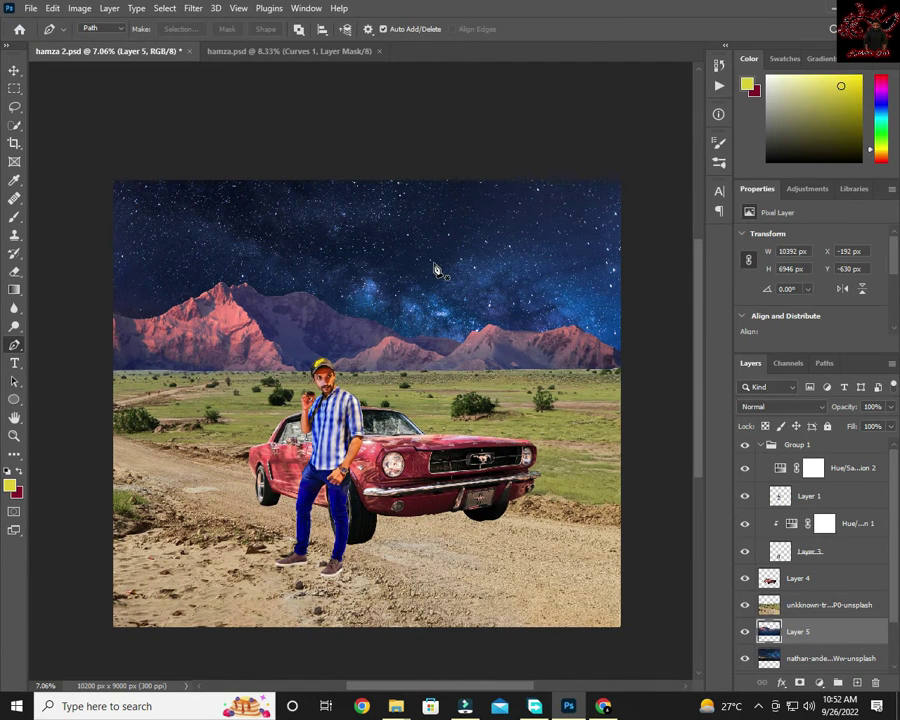
# Free Transform the man to stretch him slightly taller.
pyautogui.press('v')
pyautogui.hotkey('ctrl', 't')
pyautogui.moveTo(322, 360); pyautogui.dragTo(322, 342)
pyautogui.press('Return')
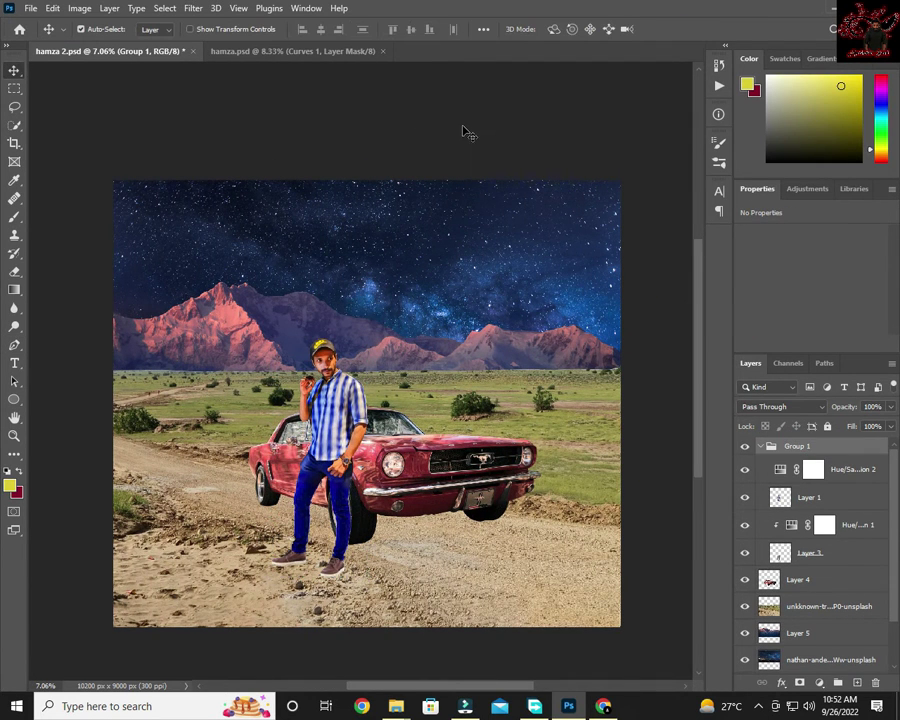
# Darken the mountain layer with Levels, lowering midtones, shadows and output whites.
pyautogui.click(140, 170)
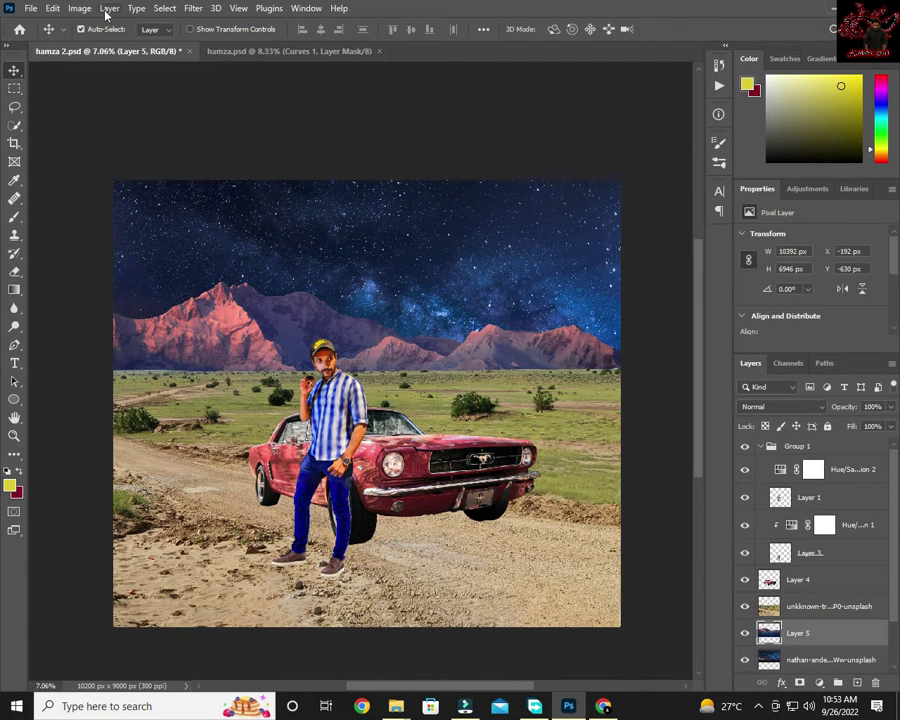
pyautogui.click(79, 8)
pyautogui.click(280, 66)
pyautogui.moveTo(680, 287); pyautogui.dragTo(700, 287)
pyautogui.moveTo(592, 287)
pyautogui.mouseDown()
pyautogui.moveTo(629, 287)
pyautogui.moveTo(596, 290)
pyautogui.mouseUp()
pyautogui.moveTo(769, 347); pyautogui.dragTo(666, 347)
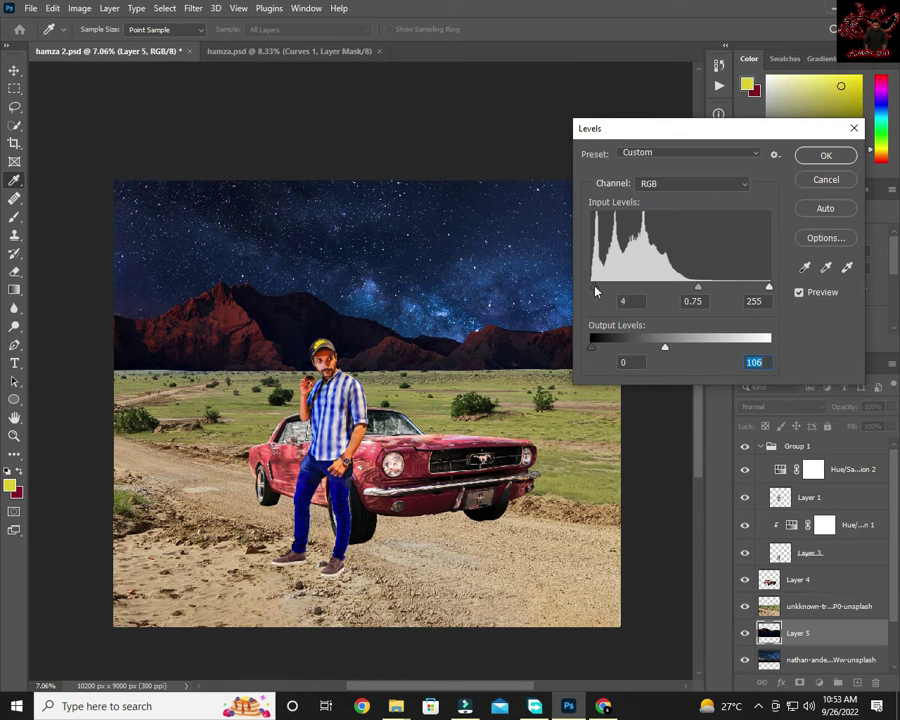
pyautogui.click(826, 155)
# Darken the ground layer with Levels, lowering output whites, midtones and shadows.
pyautogui.click(820, 606)
pyautogui.click(79, 8)
pyautogui.click(280, 66)
pyautogui.moveTo(769, 347); pyautogui.dragTo(690, 348)
pyautogui.moveTo(680, 287)
pyautogui.mouseDown()
pyautogui.moveTo(669, 287)
pyautogui.moveTo(705, 287)
pyautogui.mouseUp()
pyautogui.moveTo(592, 287); pyautogui.dragTo(622, 287)
pyautogui.click(826, 155)
# Dim the red car's highlights with Levels and enlarge the car slightly.
pyautogui.hotkey('alt', ']')
pyautogui.click(79, 8)
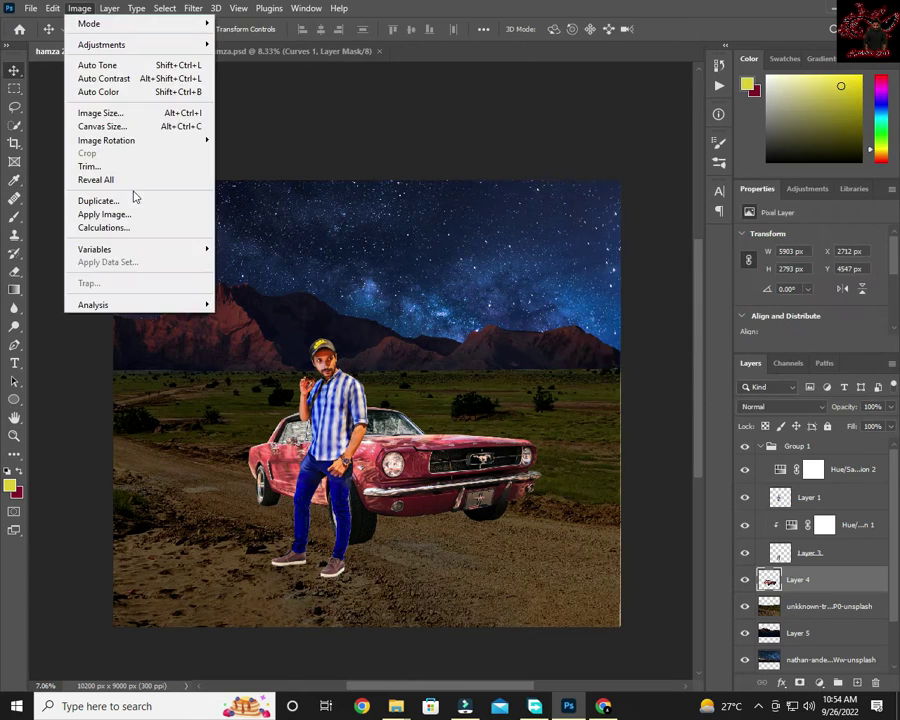
pyautogui.click(241, 68)
pyautogui.moveTo(584, 217); pyautogui.dragTo(611, 244)
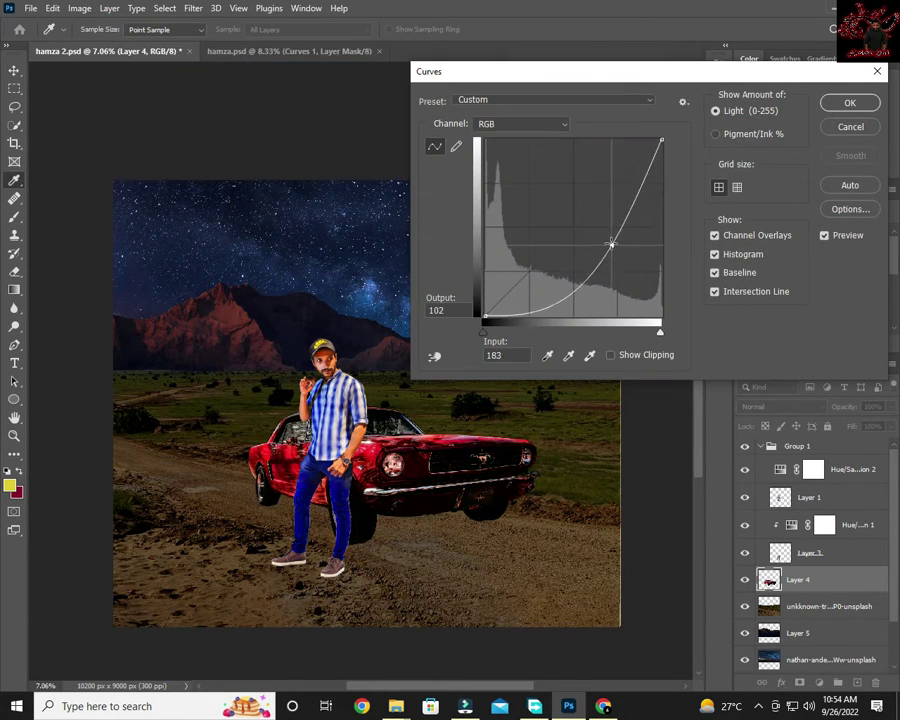
pyautogui.press('Escape')
pyautogui.hotkey('ctrl', 'l')
pyautogui.moveTo(769, 347); pyautogui.dragTo(702, 347)
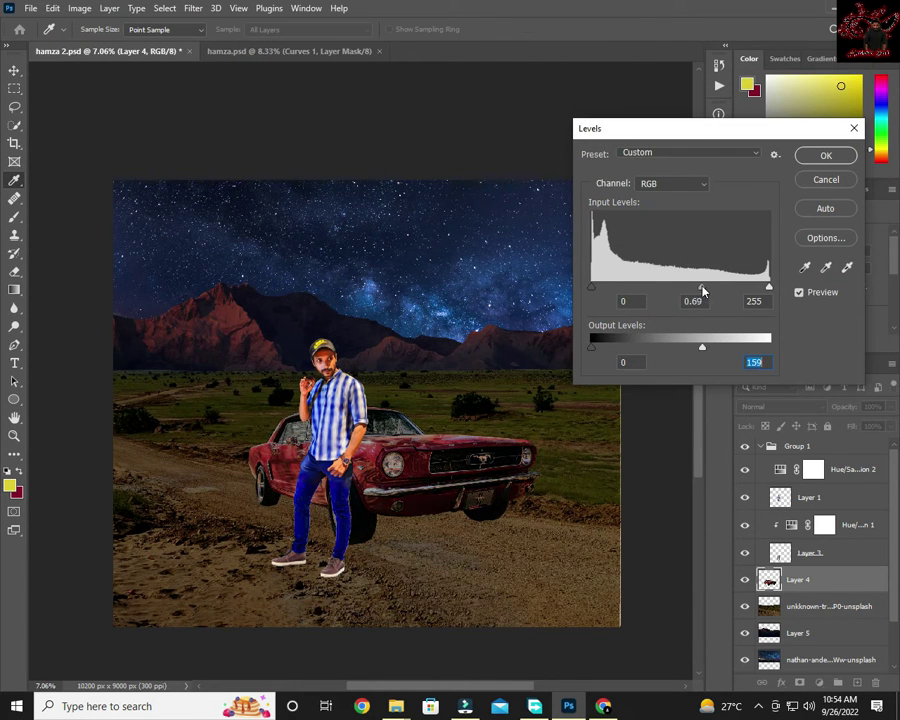
pyautogui.press('Return')
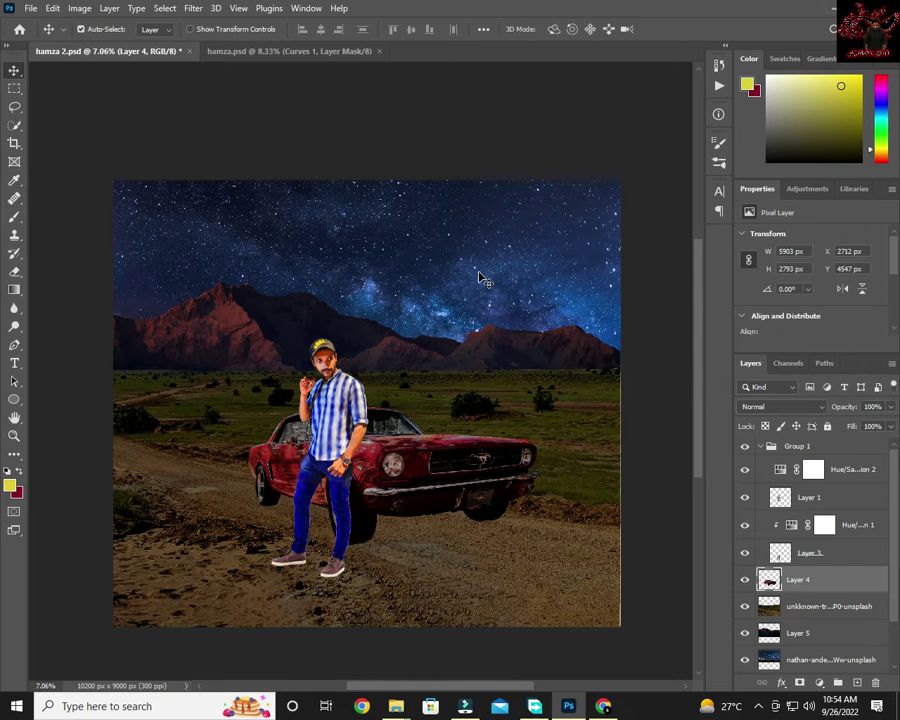
pyautogui.hotkey('ctrl', 't')
pyautogui.moveTo(391, 412); pyautogui.dragTo(392, 395)
pyautogui.press('Return')
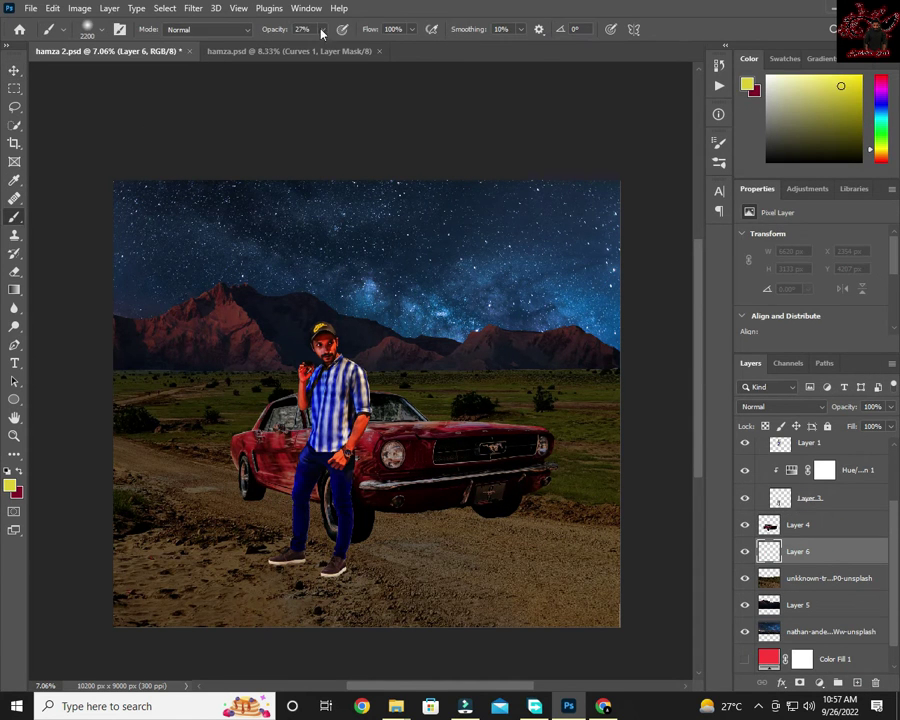
# Paint a black shadow under the car, then flatten and position it beneath the car.
pyautogui.moveTo(534, 522)
pyautogui.mouseDown()
pyautogui.moveTo(426, 567)
pyautogui.moveTo(502, 562)
pyautogui.moveTo(357, 540)
pyautogui.mouseUp()
pyautogui.hotkey('ctrl', 't')
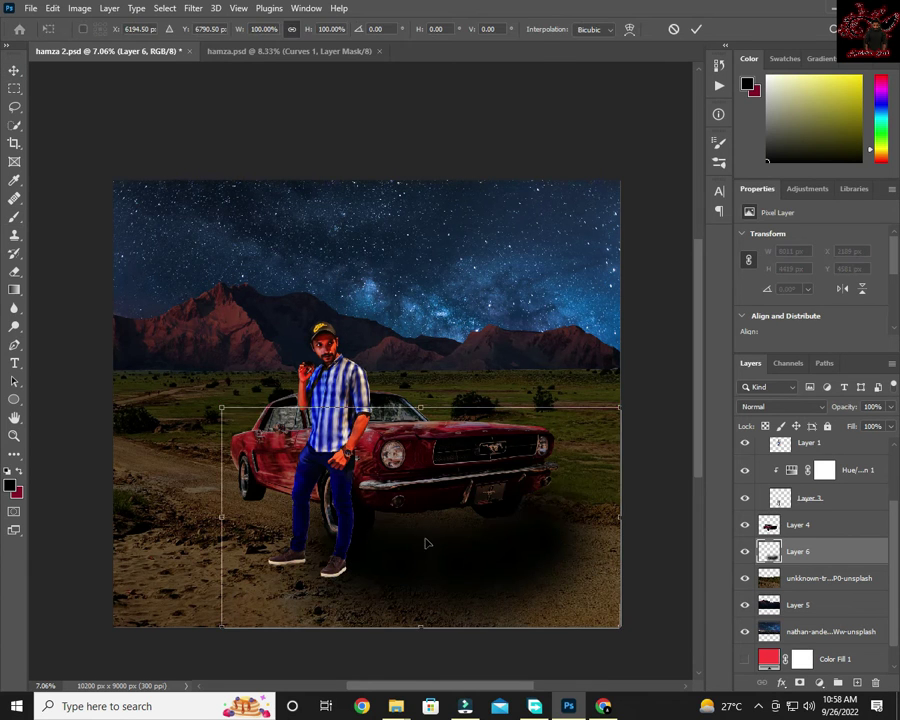
pyautogui.moveTo(420, 408); pyautogui.dragTo(420, 486)
pyautogui.moveTo(499, 514); pyautogui.dragTo(482, 452)
pyautogui.moveTo(498, 515); pyautogui.dragTo(477, 509)
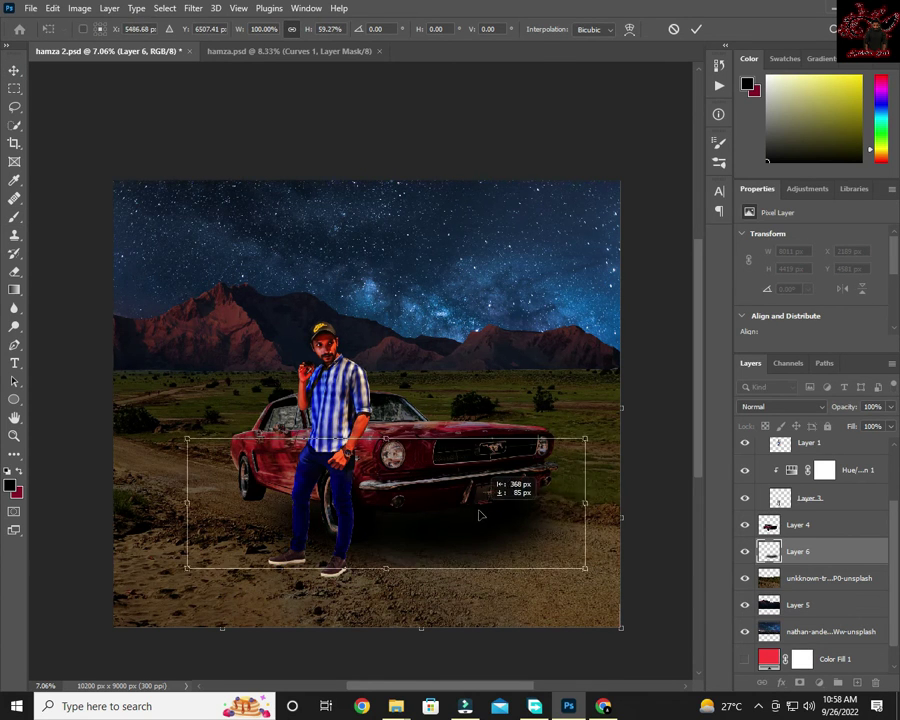
pyautogui.press('Return')
# Duplicate the car shadow and move the copy left, slightly resized.
pyautogui.hotkey('ctrl', 'j')
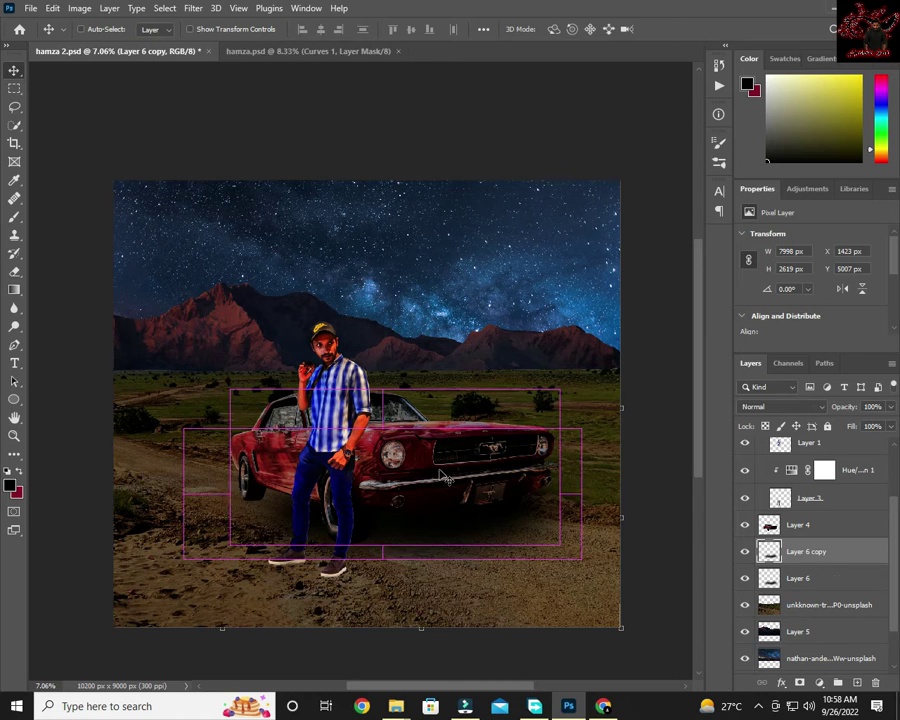
pyautogui.hotkey('ctrl', 't')
pyautogui.moveTo(266, 518); pyautogui.dragTo(200, 488)
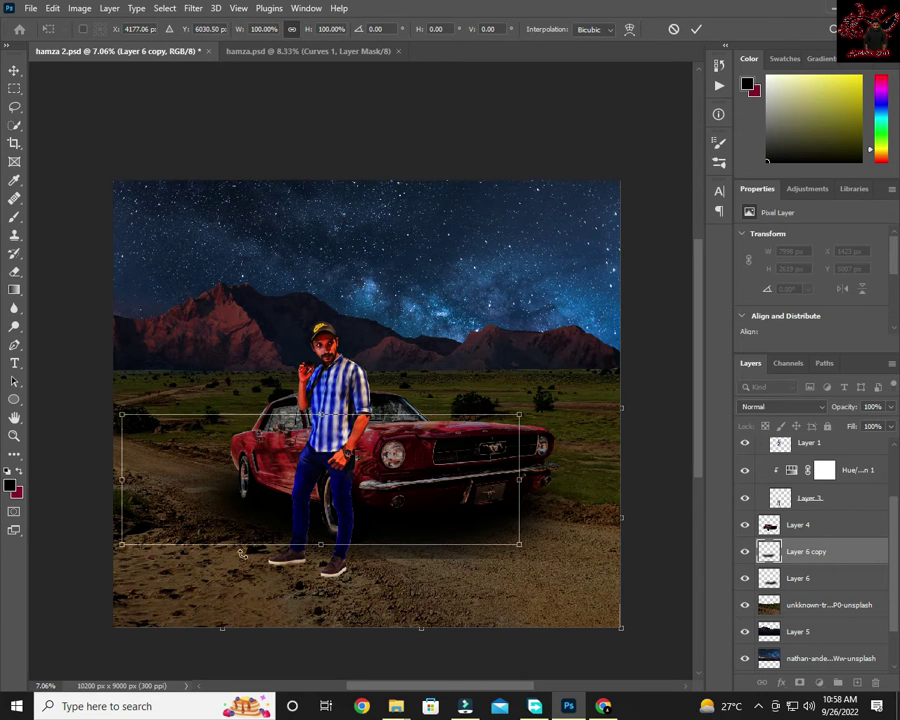
pyautogui.moveTo(280, 443); pyautogui.dragTo(280, 436)
pyautogui.press('Return')
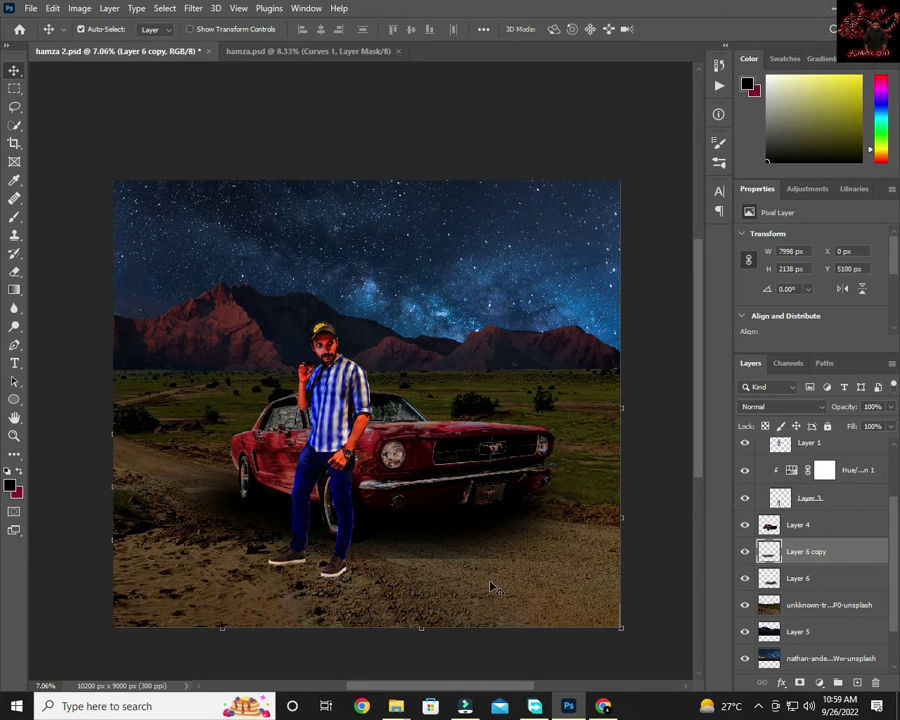
pyautogui.click(14, 217)
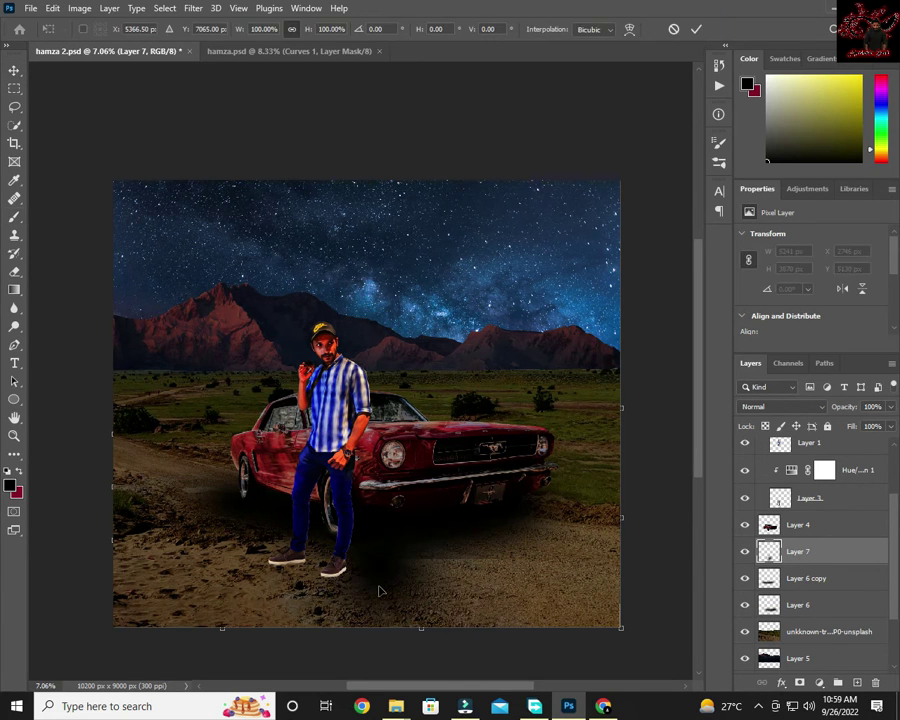
# Finish the shadow copy's transform and erase part of the first shadow to soften it.
pyautogui.moveTo(379, 591); pyautogui.dragTo(220, 594)
pyautogui.press('Return')
pyautogui.press('b')
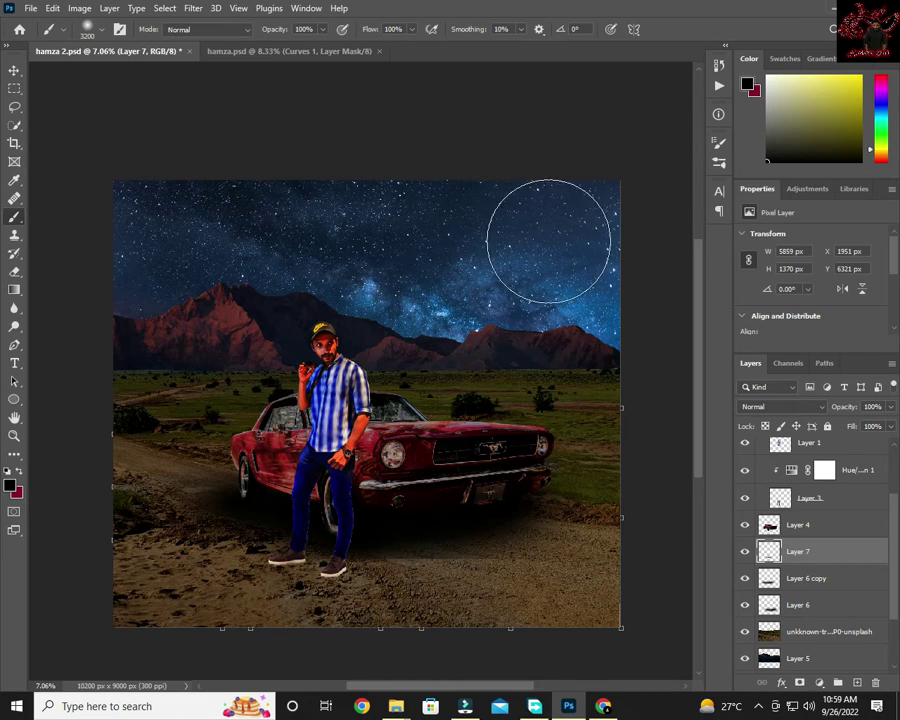
pyautogui.scroll(5, 245, 558)
pyautogui.keyDown('ctrl'); pyautogui.click(308, 527); pyautogui.keyUp('ctrl')
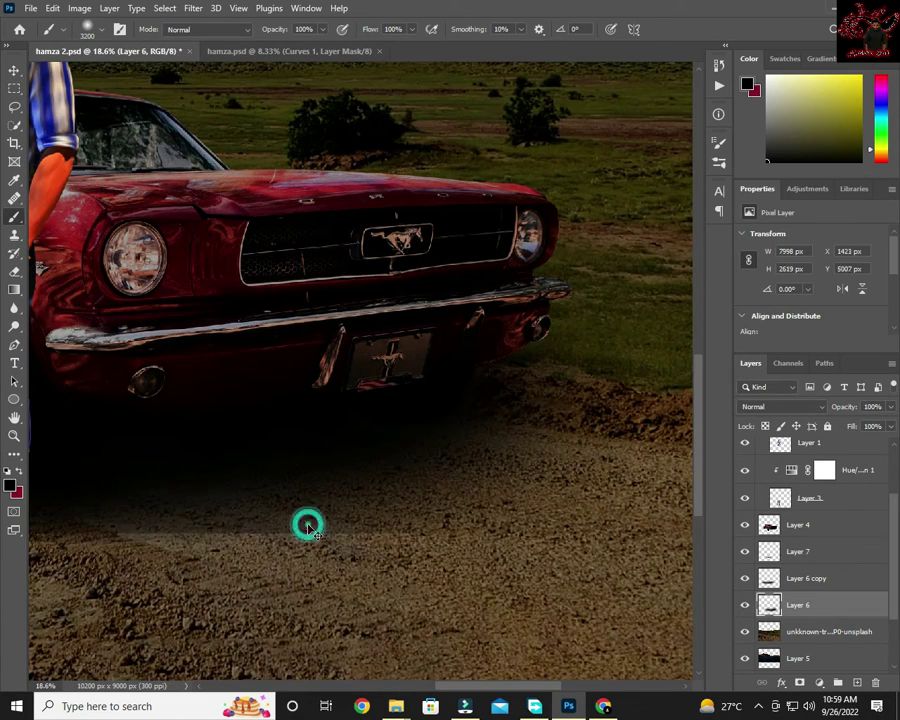
pyautogui.press('e')
pyautogui.scroll(-3, 148, 505)
pyautogui.hscroll(-3, 148, 505)
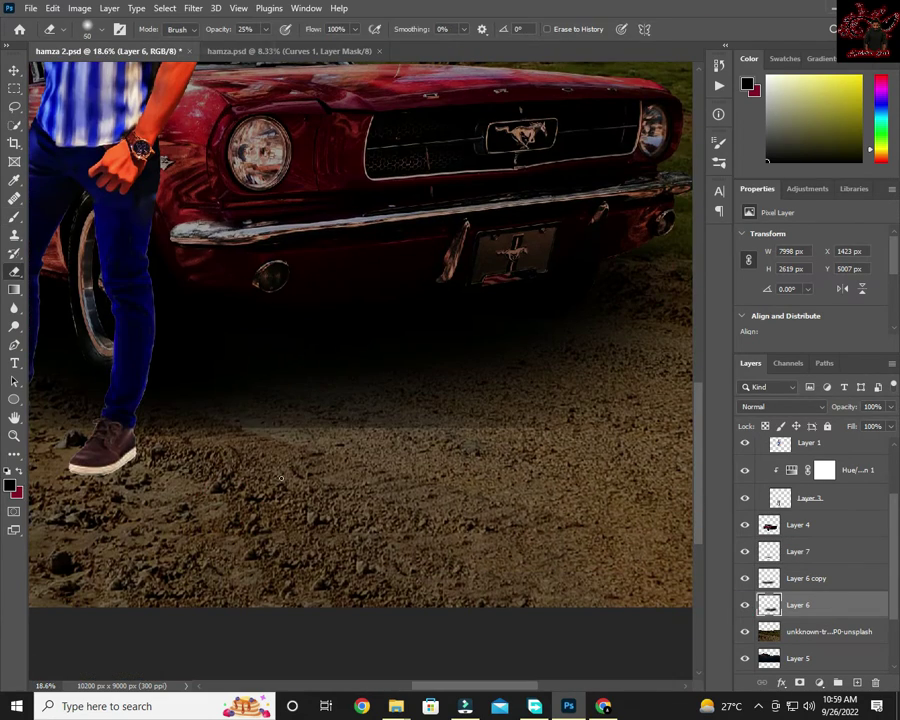
pyautogui.moveTo(318, 509); pyautogui.dragTo(236, 510)
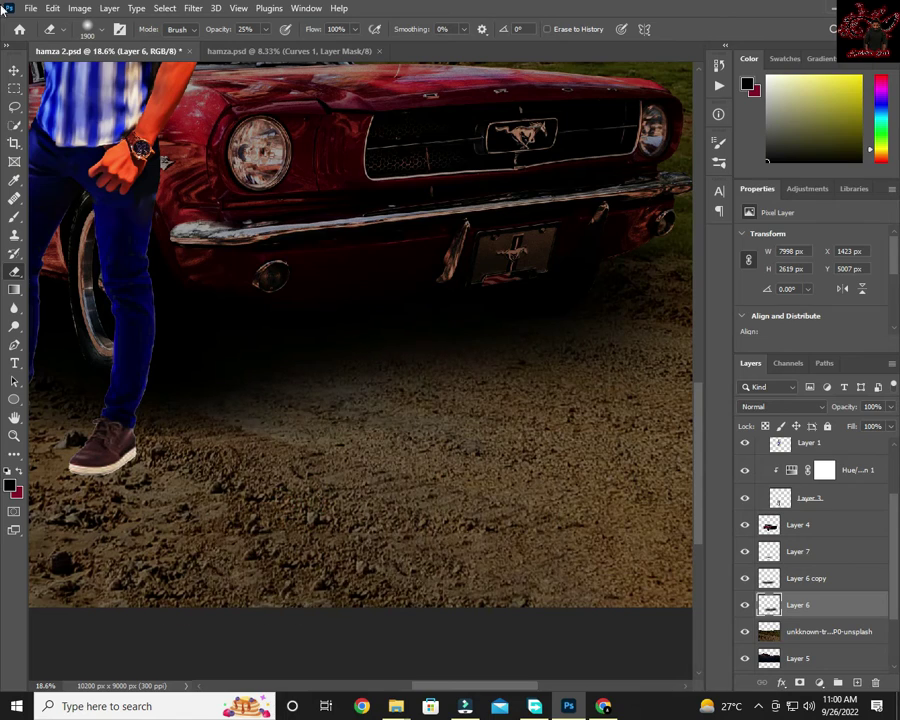
# Paint a dark shadow under the man's feet, spreading toward the lower left.
pyautogui.scroll(-5, 148, 230)
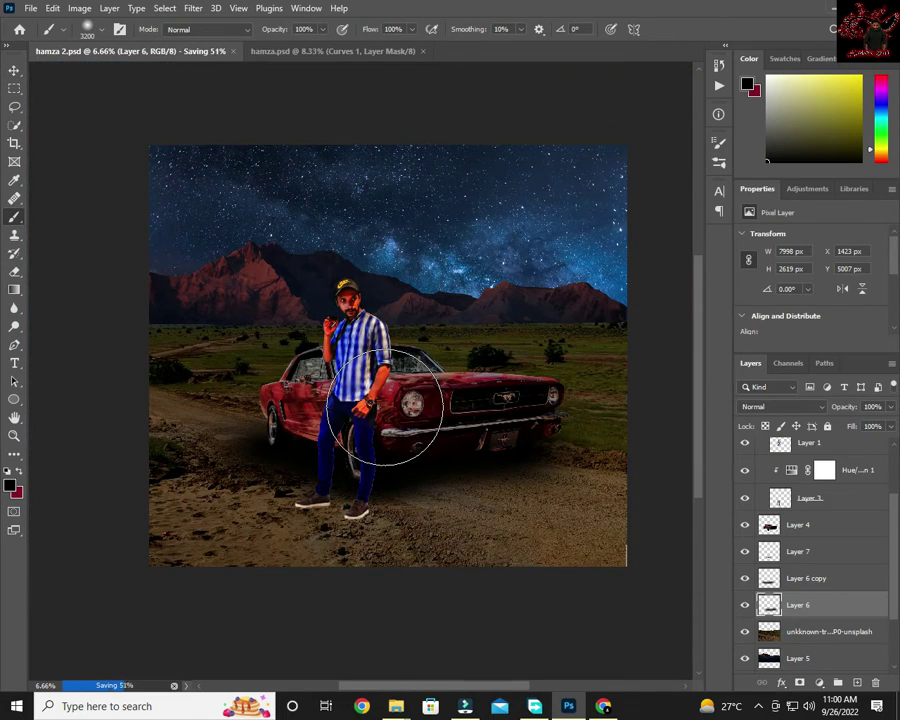
pyautogui.click(760, 680)
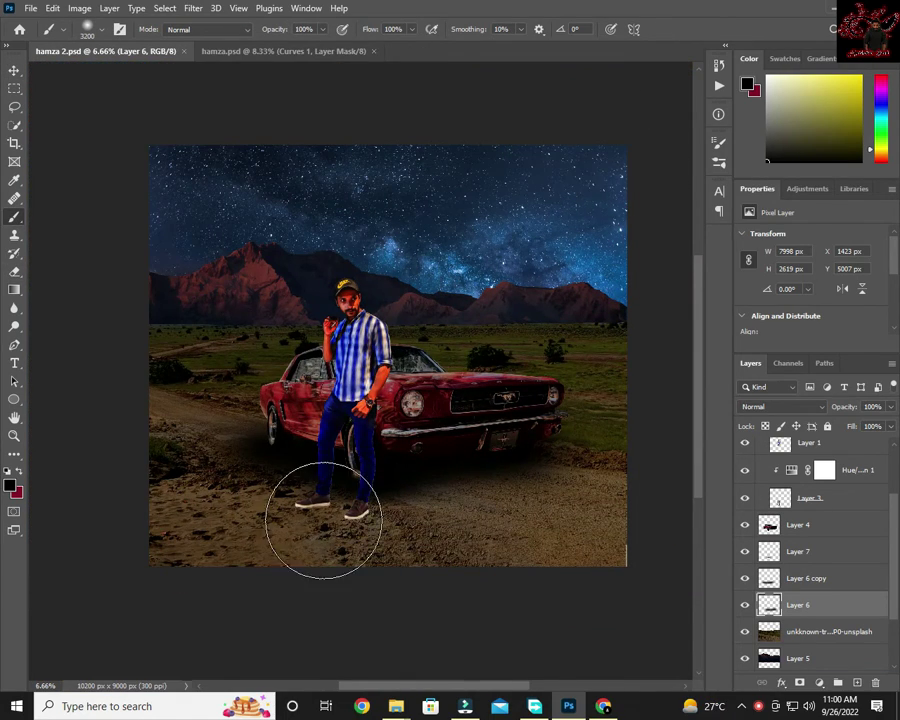
pyautogui.scroll(3, 323, 521)
pyautogui.moveTo(283, 493); pyautogui.dragTo(167, 583)
pyautogui.scroll(-4, 183, 342)
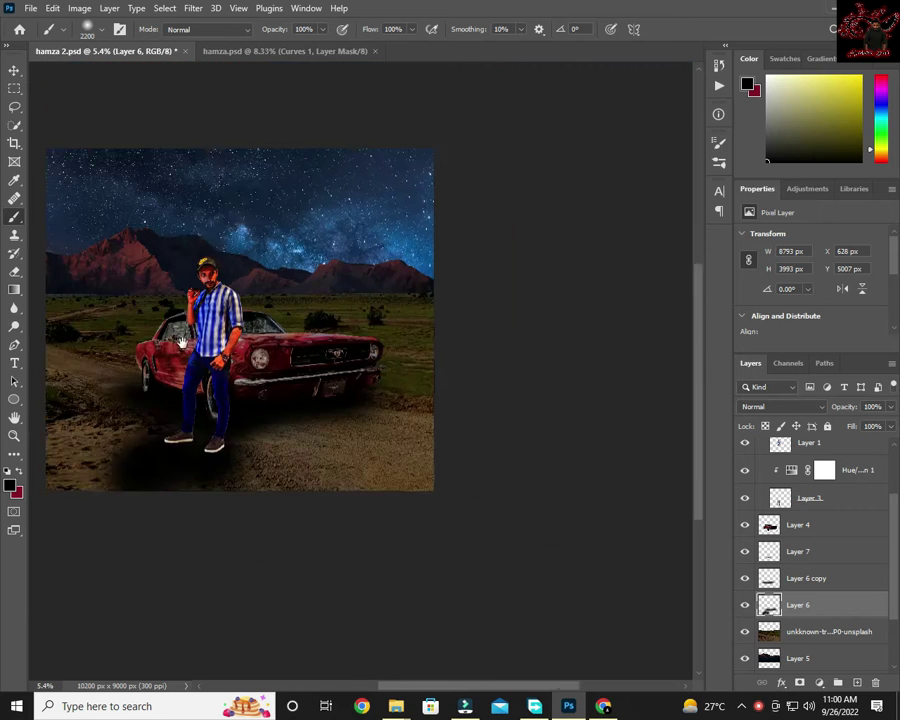
pyautogui.moveTo(182, 342); pyautogui.dragTo(314, 407)
# Reposition the shadow layer beneath the man's feet with Free Transform.
pyautogui.hotkey('ctrl', 't')
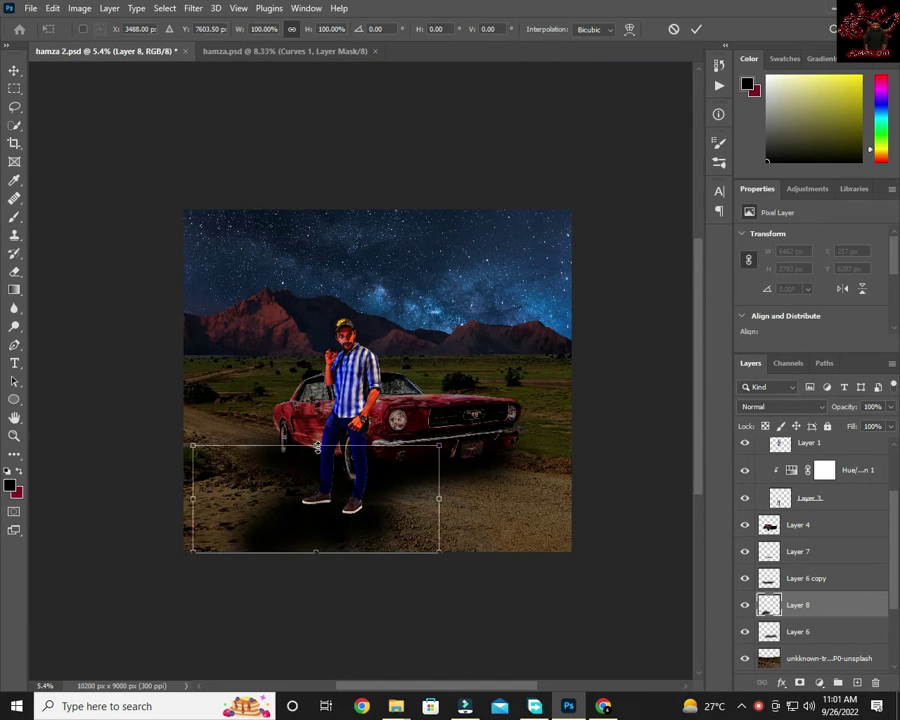
pyautogui.press('Return')
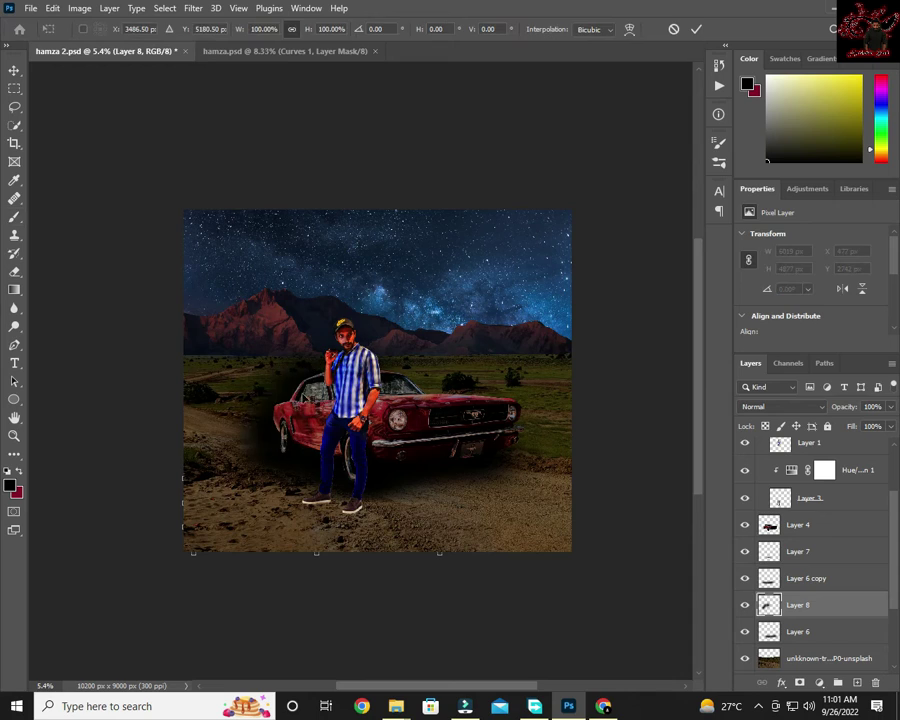
pyautogui.moveTo(345, 545); pyautogui.dragTo(362, 530)
pyautogui.scroll(3, 370, 460)
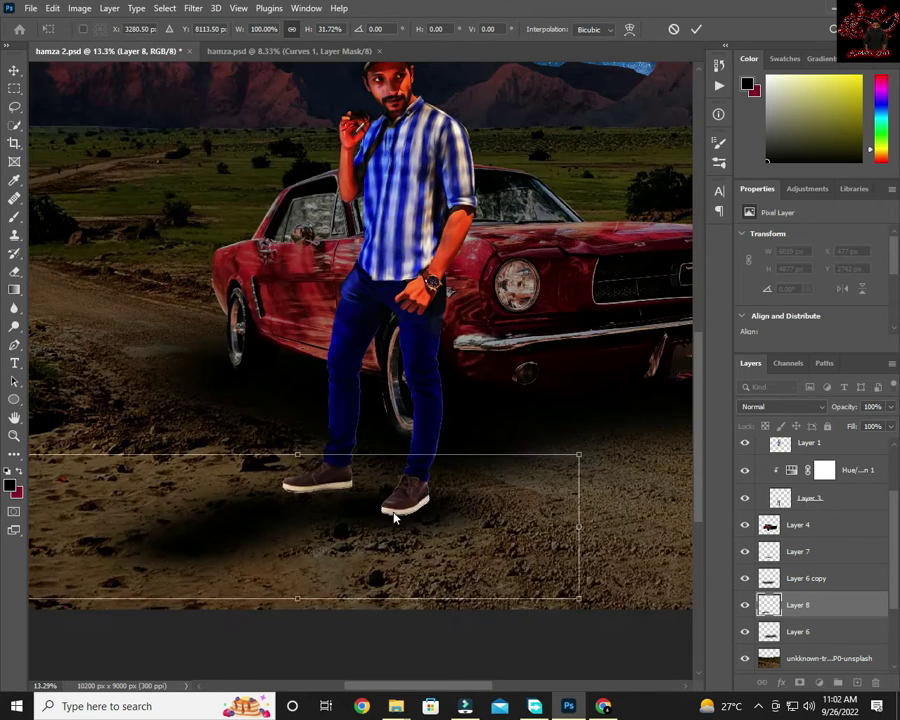
pyautogui.press('Return')
# Set the shadow layer to Soft Light blending at 92% opacity.
pyautogui.press('b')
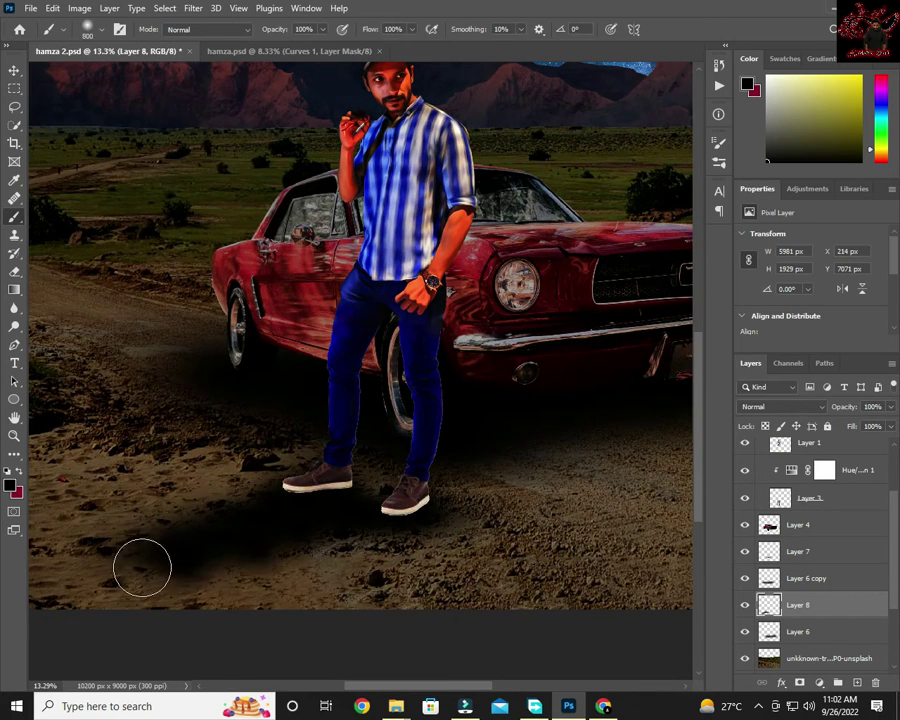
pyautogui.scroll(-3, 630, 454)
pyautogui.click(800, 406)
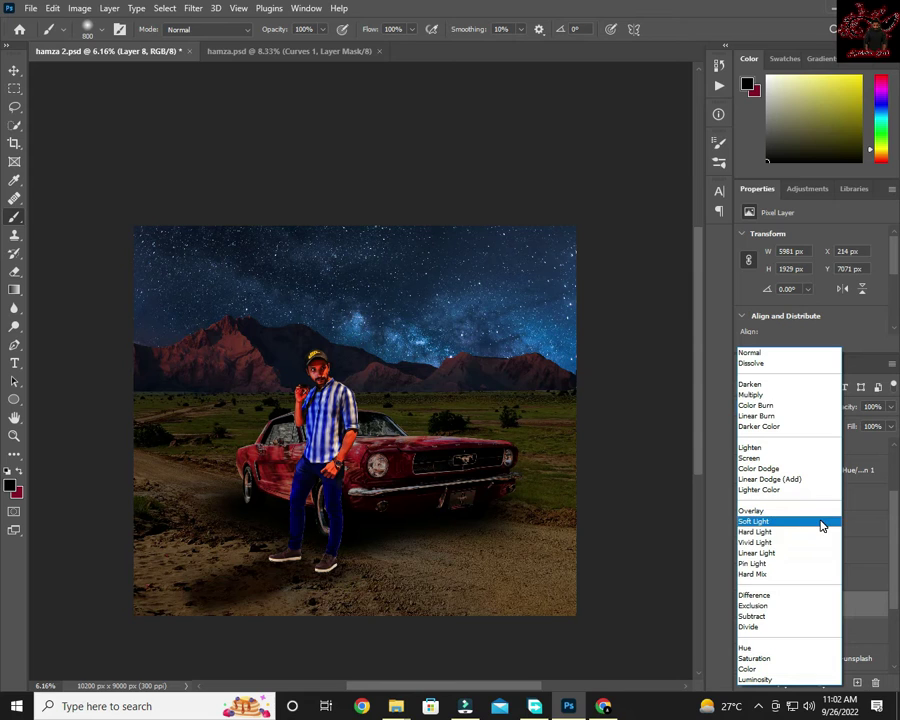
pyautogui.click(292, 460)
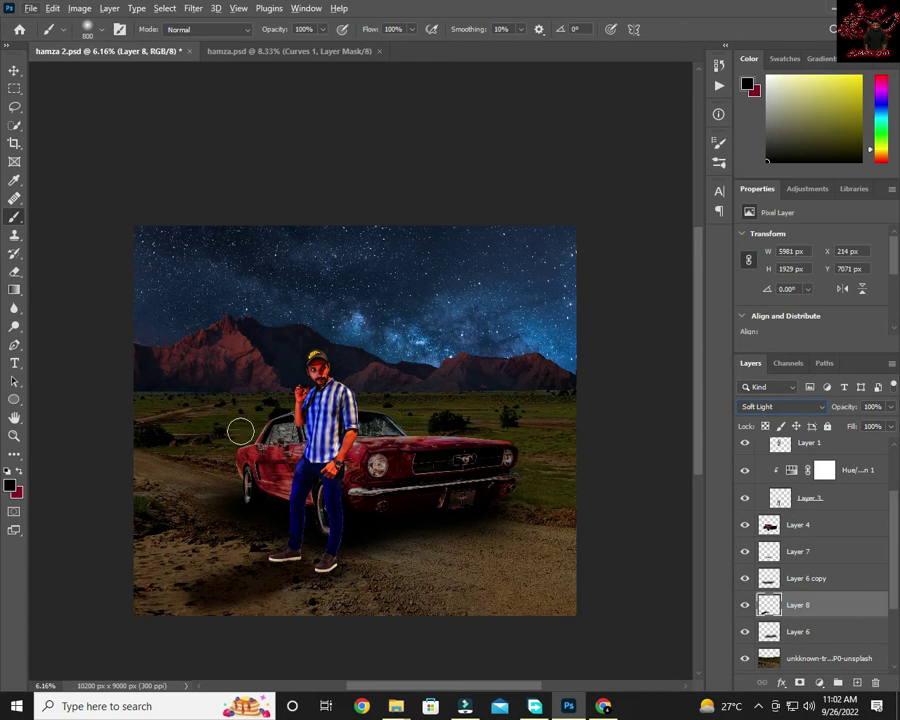
pyautogui.scroll(3, 300, 520)
pyautogui.scroll(-2, 225, 475)
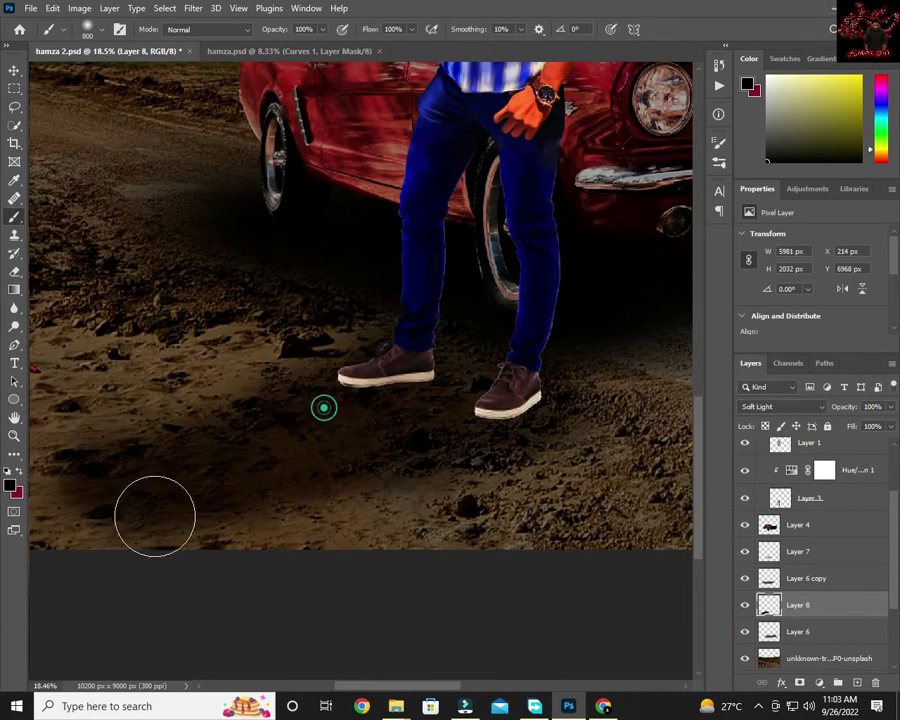
pyautogui.scroll(-2, 155, 516)
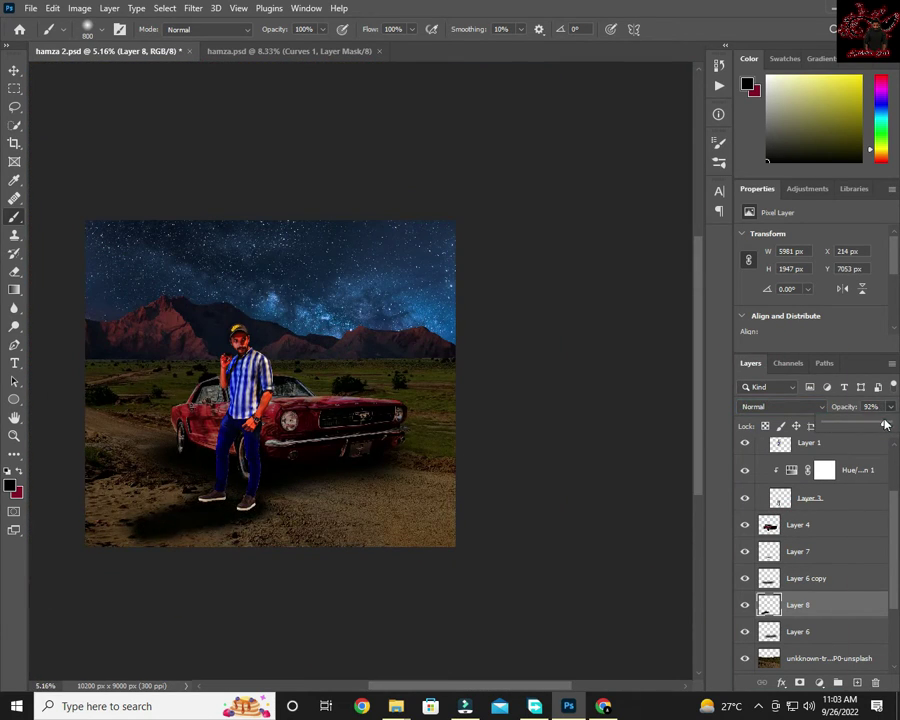
pyautogui.hscroll(-2, 474, 324)
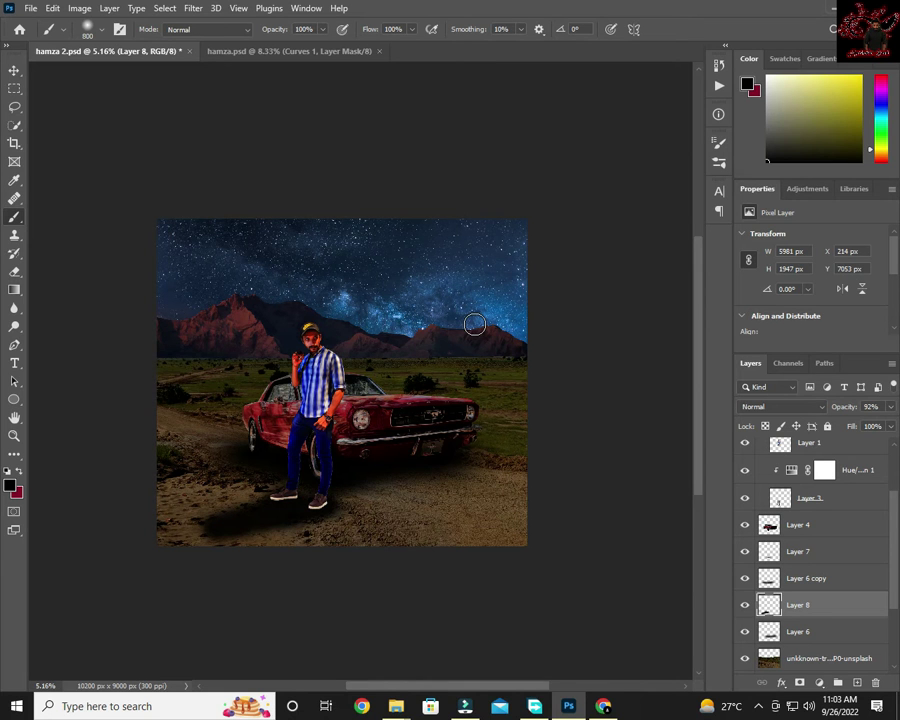
pyautogui.scroll(2, 291, 382)
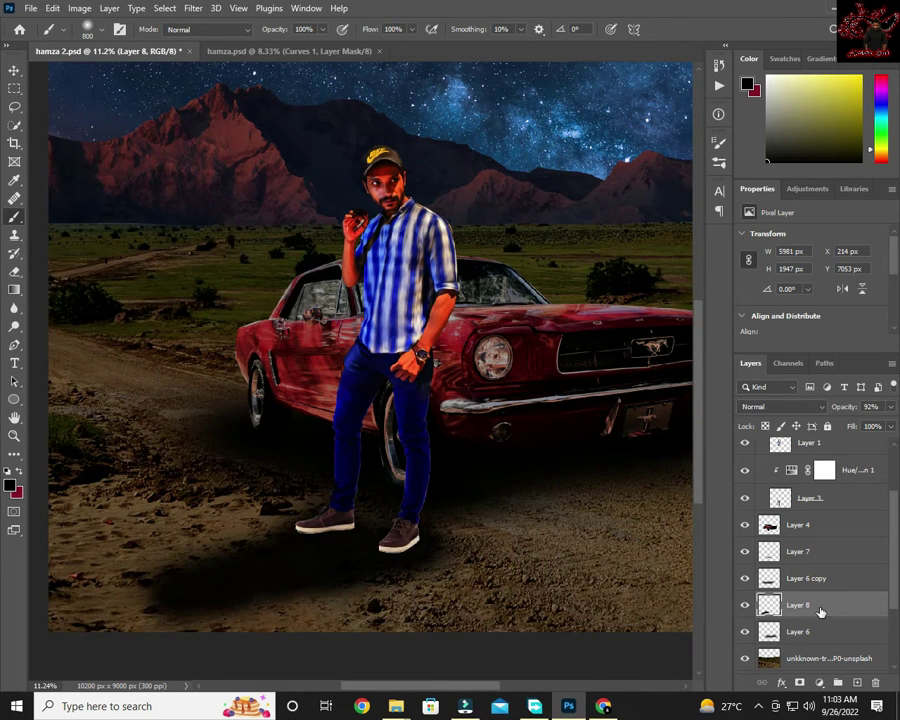
# Soften the shadow's edges with a soft 8% Eraser, then select the Curves 1 layer.
pyautogui.press('e')
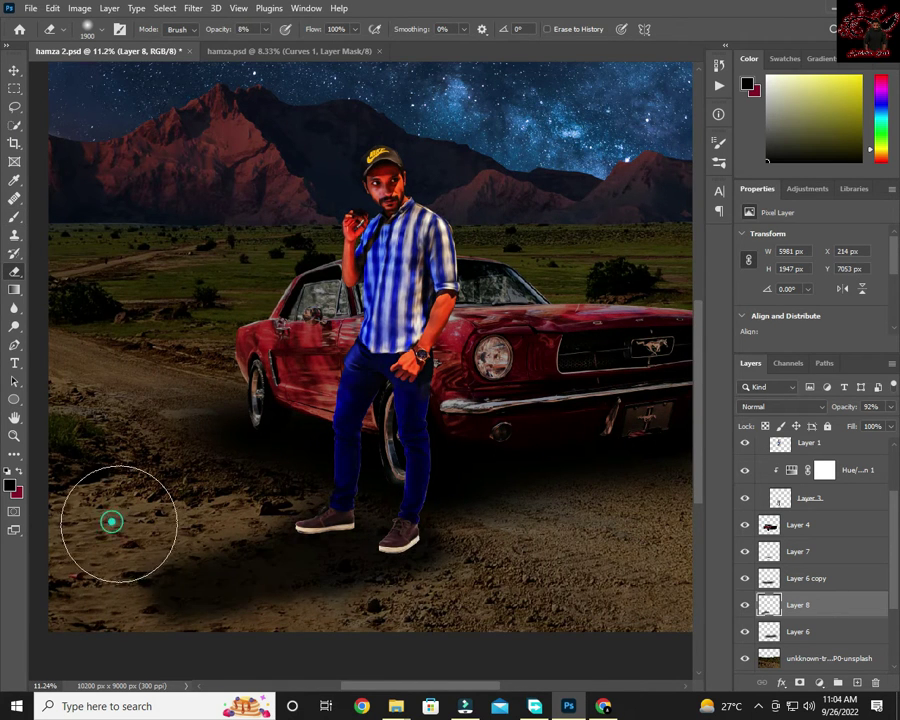
pyautogui.scroll(-3, 333, 340)
pyautogui.scroll(1, 384, 390)
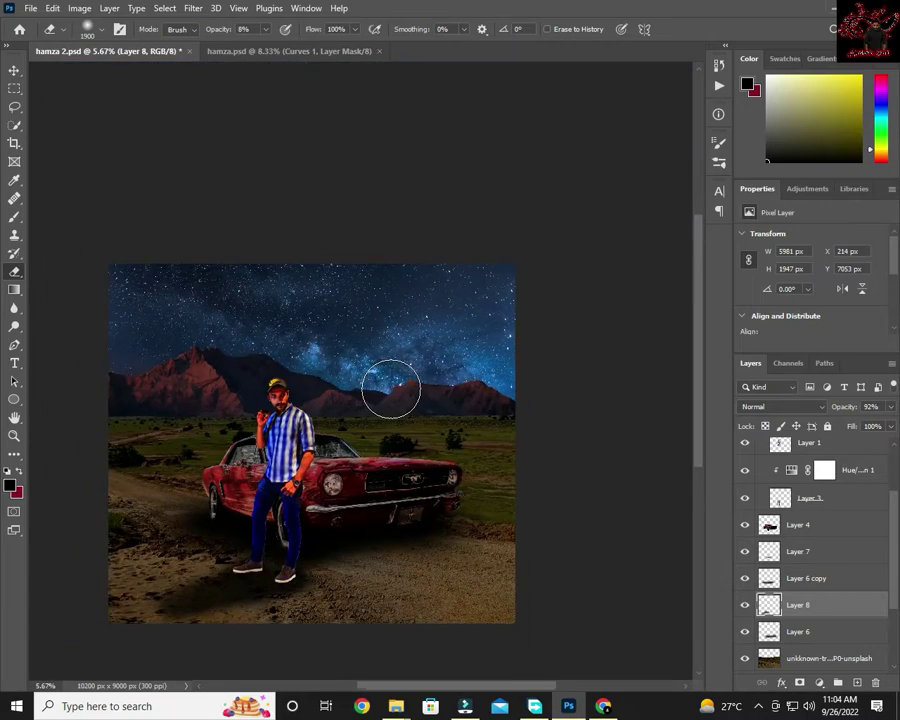
pyautogui.scroll(1, 207, 519)
pyautogui.hotkey('alt', ',')
pyautogui.hotkey('alt', '.')
# Add a Color Balance layer pushing the midtones to Red +14, Blue +48.
pyautogui.click(826, 682)
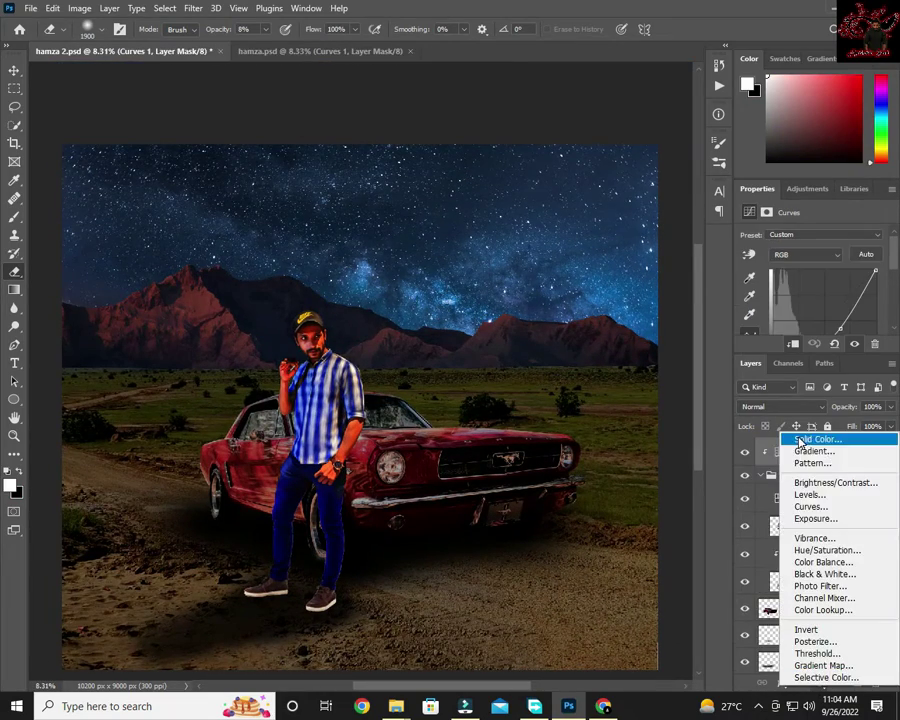
pyautogui.click(823, 562)
pyautogui.moveTo(792, 266)
pyautogui.mouseDown()
pyautogui.moveTo(800, 268)
pyautogui.moveTo(792, 291)
pyautogui.moveTo(819, 313)
pyautogui.mouseUp()
# Add a trial Exposure layer without its mask, and a Vibrance layer lowering the scene's vibrance.
pyautogui.click(826, 682)
pyautogui.click(800, 546)
pyautogui.moveTo(806, 266); pyautogui.dragTo(813, 300)
pyautogui.click(863, 283)
pyautogui.press('Return')
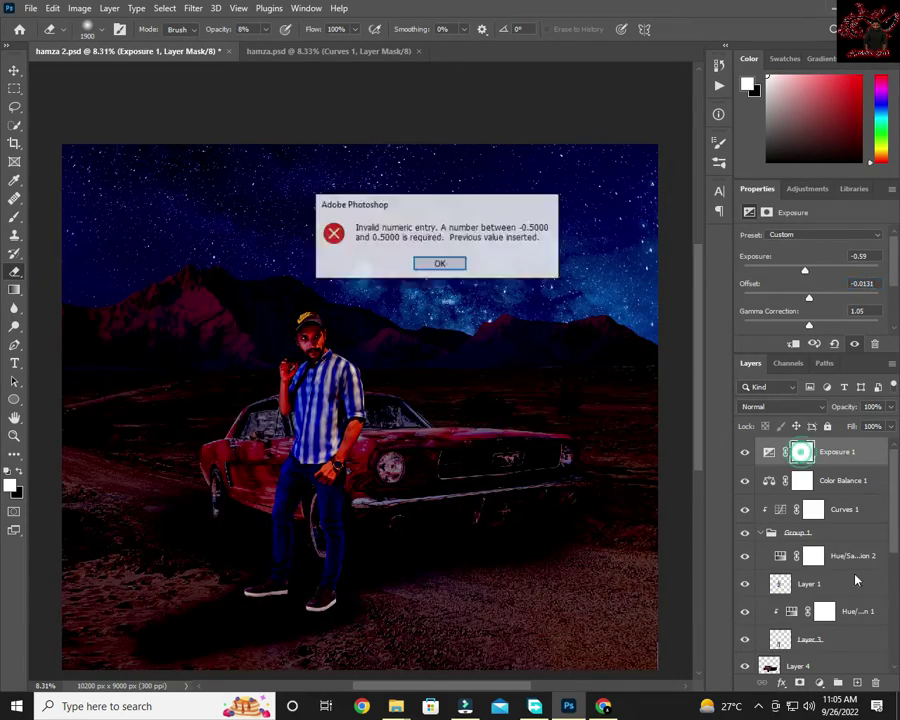
pyautogui.press('Return')
pyautogui.click(876, 682)
pyautogui.press('Return')
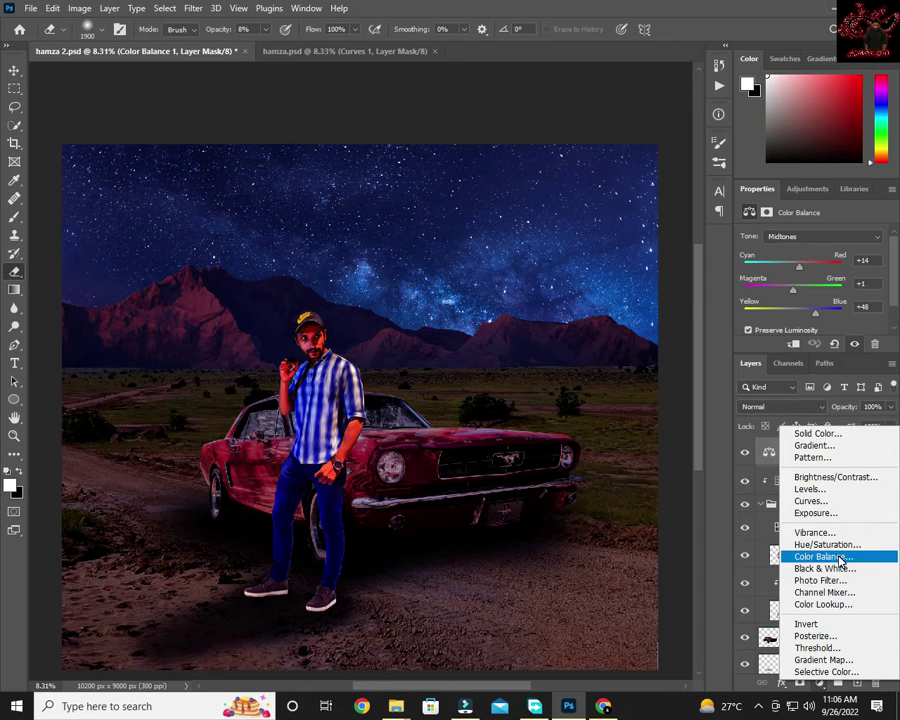
pyautogui.click(835, 533)
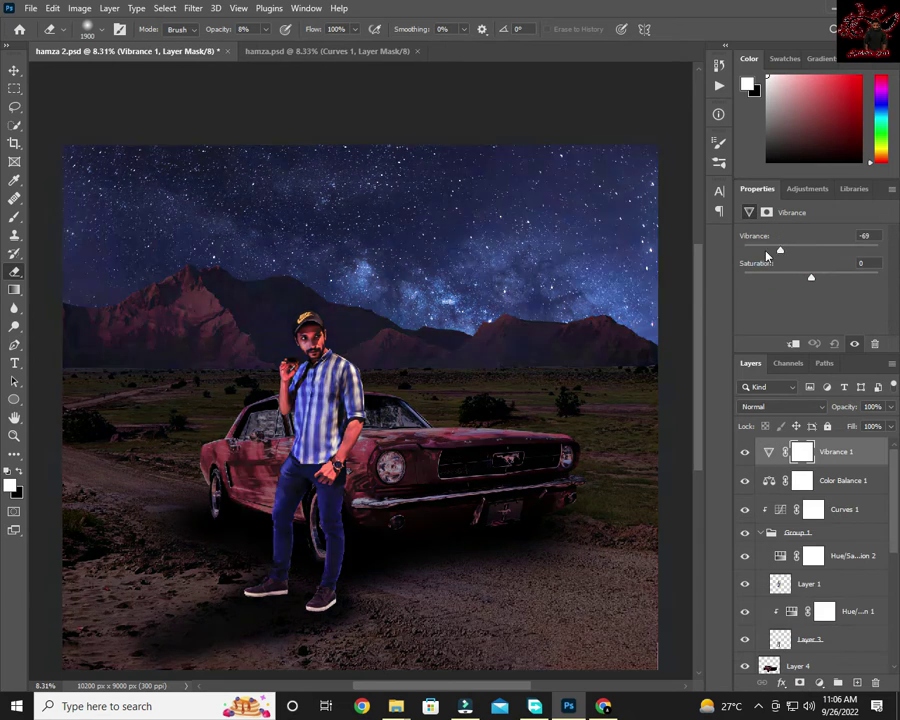
pyautogui.moveTo(811, 249); pyautogui.dragTo(864, 249)
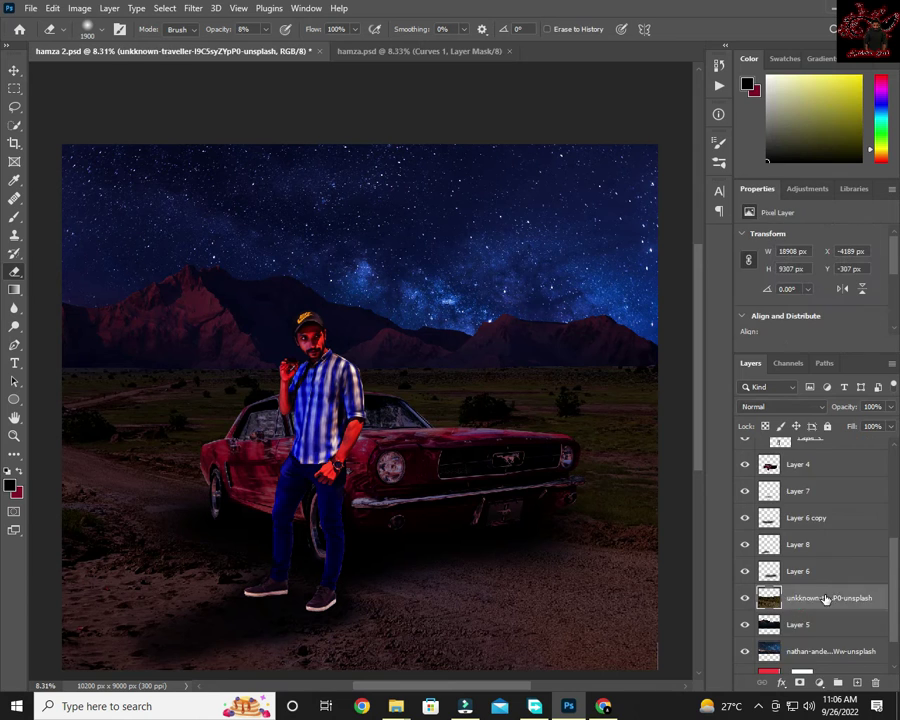
# Add an Exposure layer clipped to the ground photo with Exposure -0.10, Gamma 0.71.
pyautogui.click(819, 682)
pyautogui.click(812, 516)
pyautogui.rightClick(836, 598)
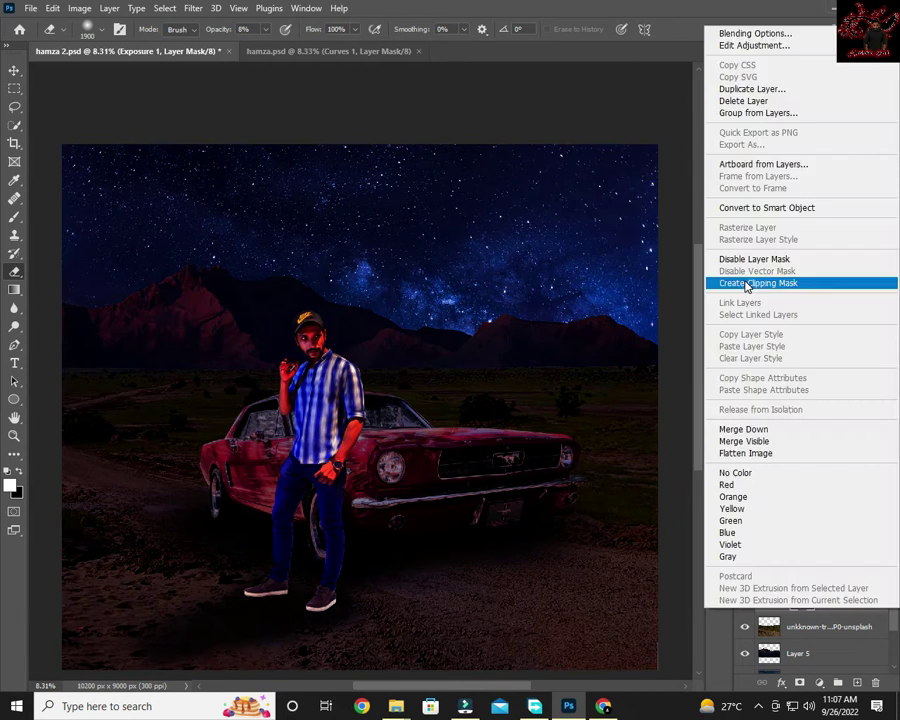
pyautogui.click(744, 282)
pyautogui.moveTo(818, 327); pyautogui.dragTo(830, 327)
pyautogui.moveTo(802, 279)
pyautogui.mouseDown()
pyautogui.moveTo(810, 279)
pyautogui.moveTo(811, 302)
pyautogui.mouseUp()
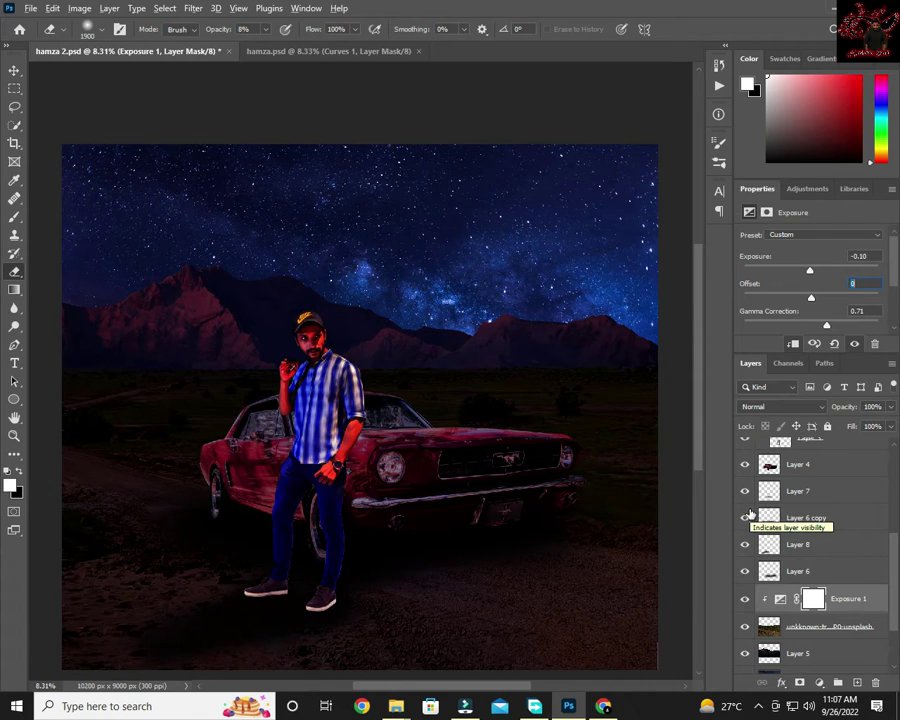
# On Layer 4, erase the bright reflections from the car window.
pyautogui.click(797, 464)
pyautogui.scroll(4, 410, 480)
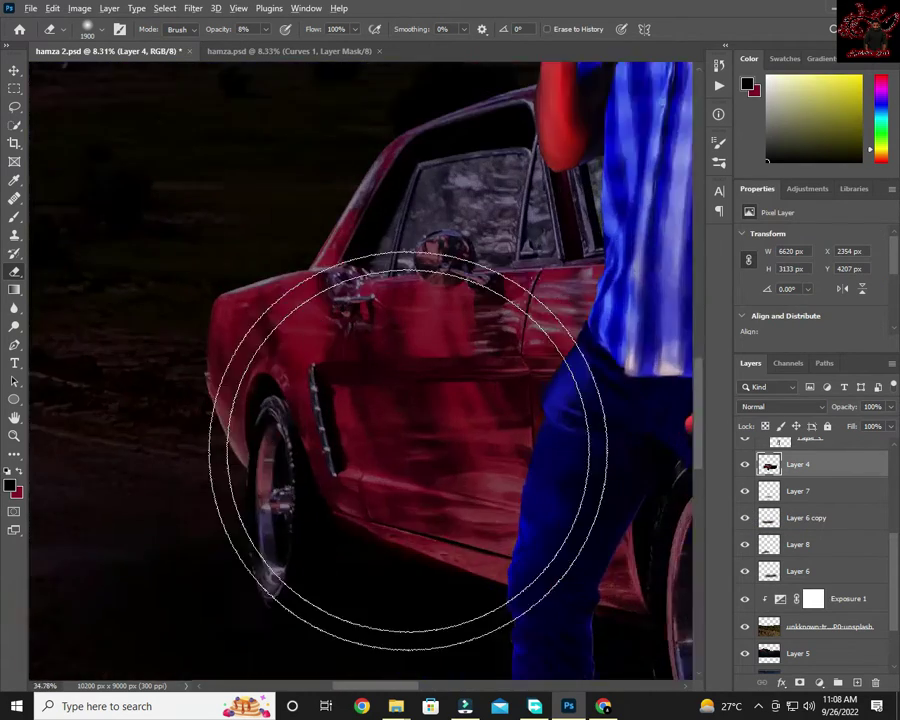
pyautogui.scroll(4, 410, 480)
pyautogui.scroll(3, 410, 480)
pyautogui.moveTo(381, 354)
pyautogui.mouseDown()
pyautogui.moveTo(269, 201)
pyautogui.moveTo(424, 187)
pyautogui.moveTo(550, 295)
pyautogui.moveTo(507, 470)
pyautogui.moveTo(406, 406)
pyautogui.moveTo(171, 412)
pyautogui.moveTo(434, 522)
pyautogui.moveTo(423, 485)
pyautogui.mouseUp()
pyautogui.scroll(-8, 423, 485)
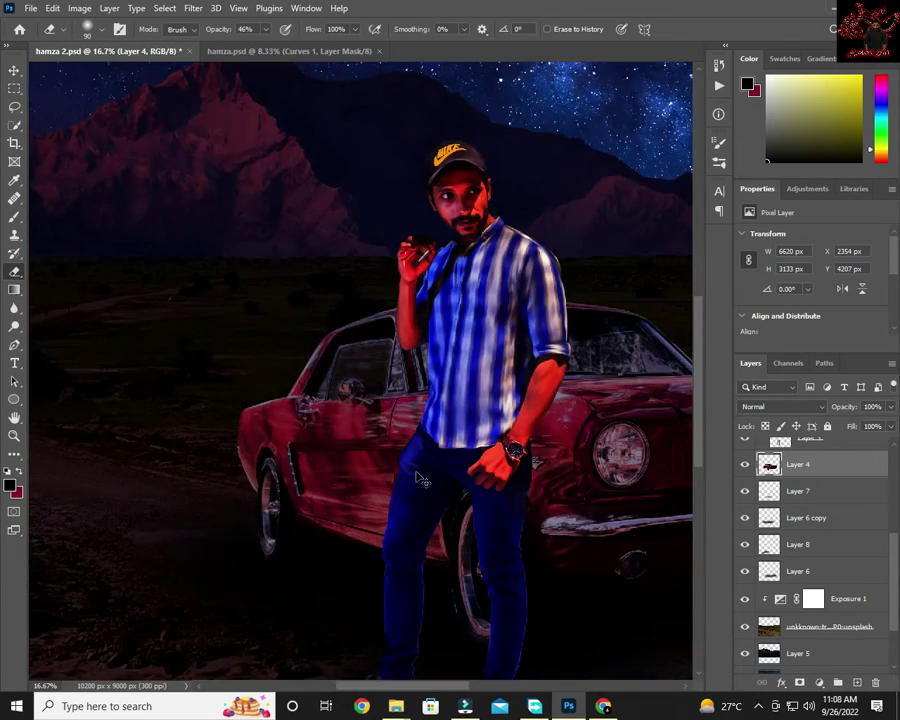
pyautogui.scroll(2, 372, 316)
pyautogui.scroll(5, 374, 376)
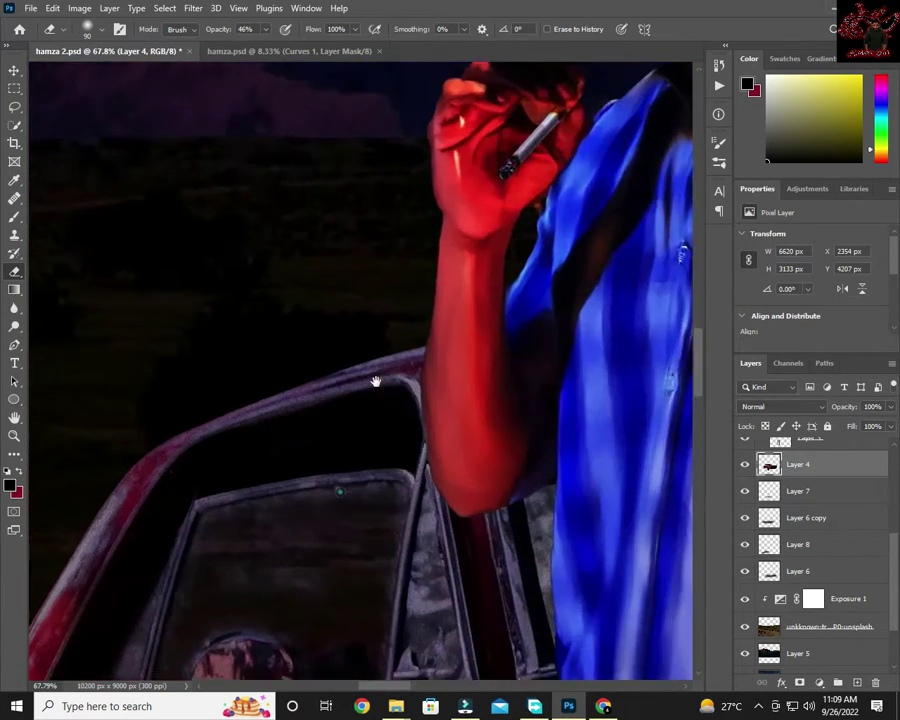
pyautogui.scroll(2, 494, 457)
pyautogui.hscroll(5, 207, 418)
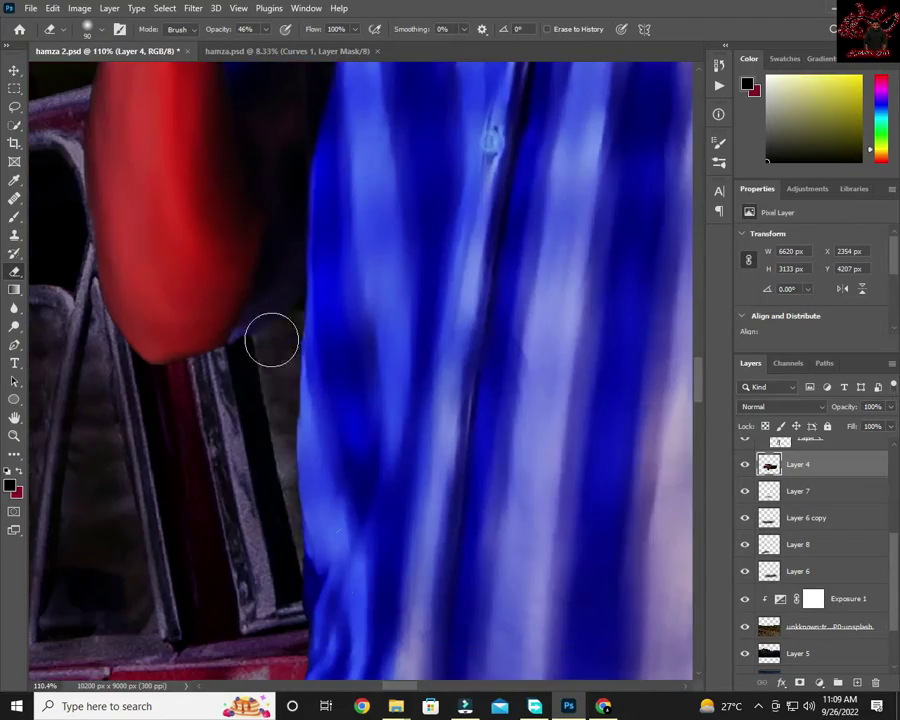
pyautogui.hscroll(5, 271, 338)
pyautogui.scroll(-2, 378, 301)
# Enlarge the eraser to 175 and erase the remaining window reflections.
pyautogui.press(']')
pyautogui.press(']')
pyautogui.press(']')
pyautogui.moveTo(450, 323)
pyautogui.mouseDown()
pyautogui.moveTo(161, 345)
pyautogui.moveTo(145, 271)
pyautogui.moveTo(434, 345)
pyautogui.mouseUp()
pyautogui.scroll(-3, 434, 345)
pyautogui.scroll(-3, 434, 345)
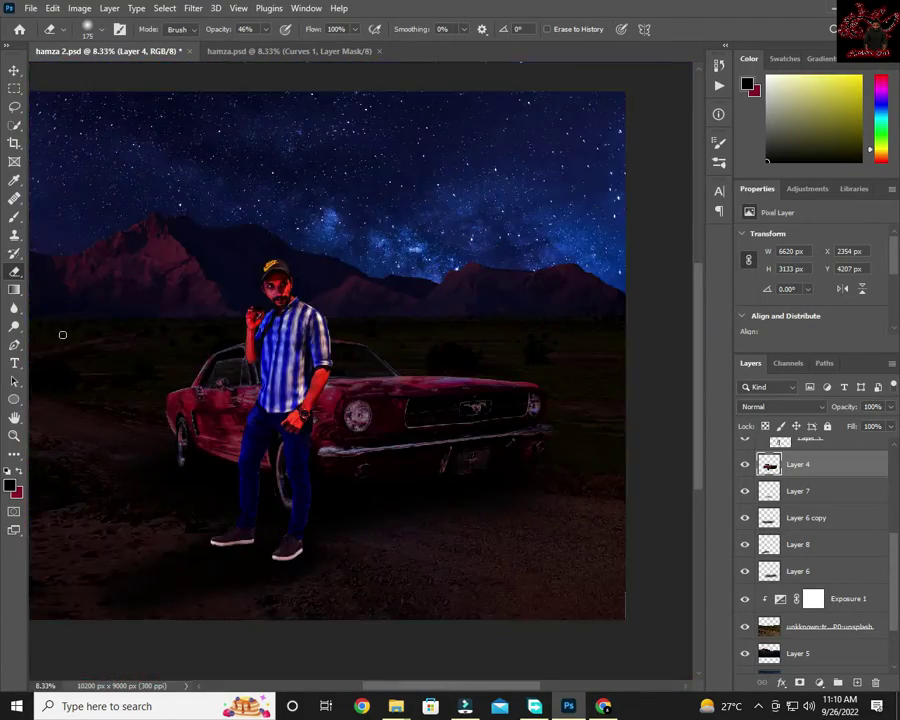
pyautogui.scroll(7, 312, 363)
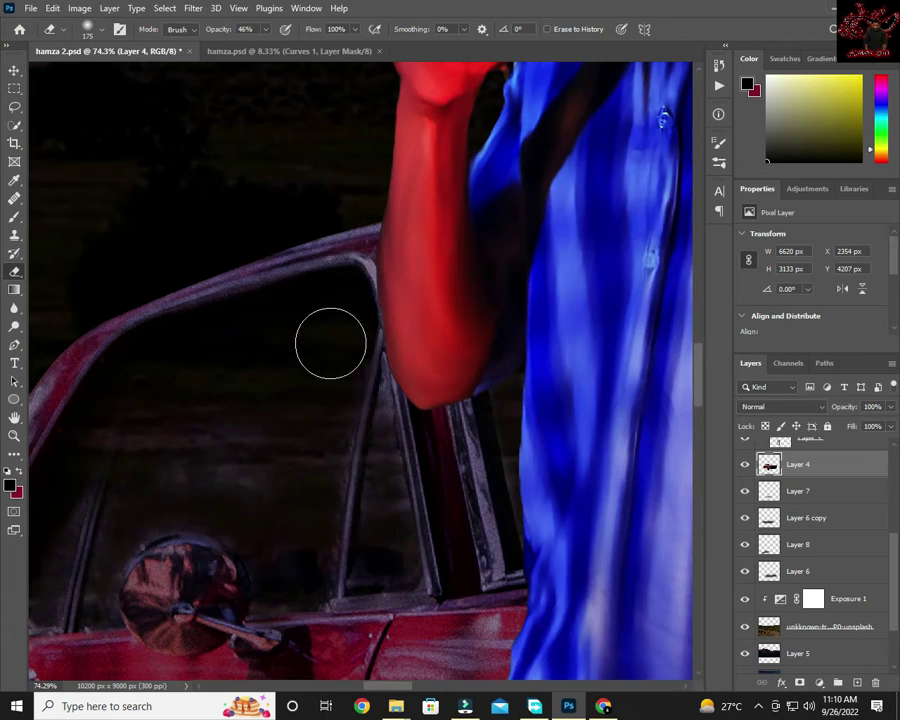
pyautogui.scroll(-3, 300, 360)
pyautogui.hscroll(-3, 300, 360)
pyautogui.scroll(-4, 389, 458)
pyautogui.scroll(-2, 389, 458)
# Add Color Balance 2 (Red +74, Green -3, Blue -29) clipped to the car layer.
pyautogui.click(818, 682)
pyautogui.click(815, 565)
pyautogui.hotkey('ctrl', 'alt', 'g')
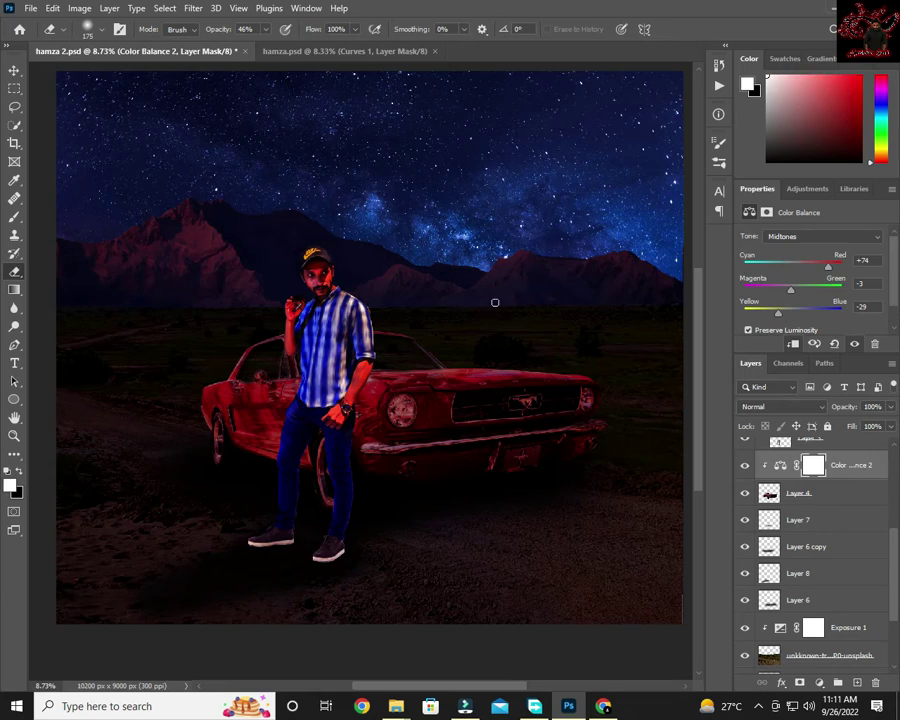
# Select the car layer, Layer 4, and fit the whole image in the window.
pyautogui.hotkey('alt', '[')
pyautogui.scroll(3, 214, 398)
pyautogui.scroll(3, 300, 350)
pyautogui.press('r')
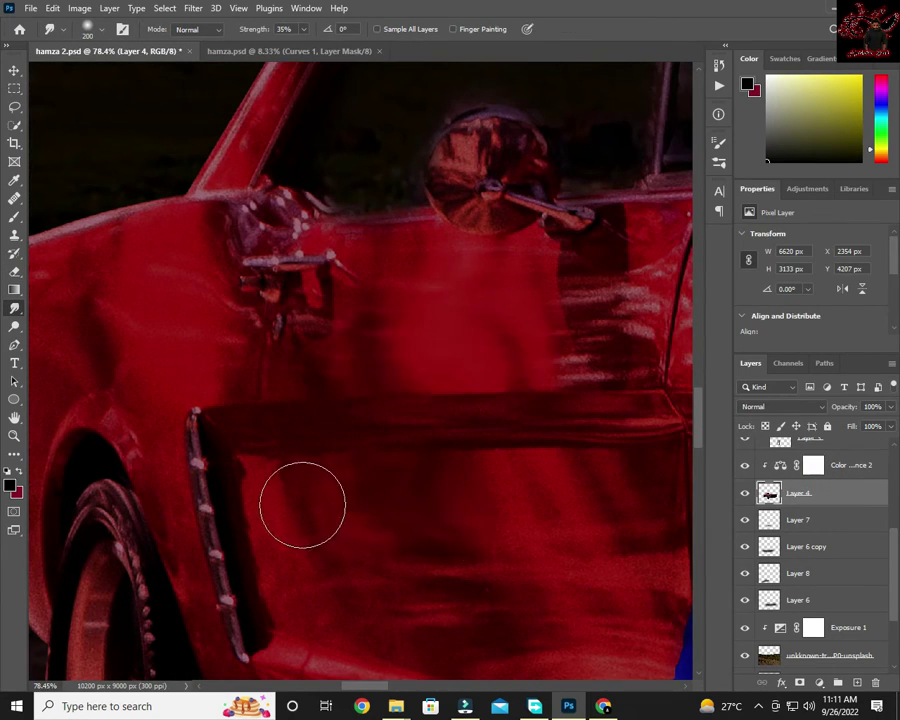
pyautogui.hotkey('ctrl', '0')
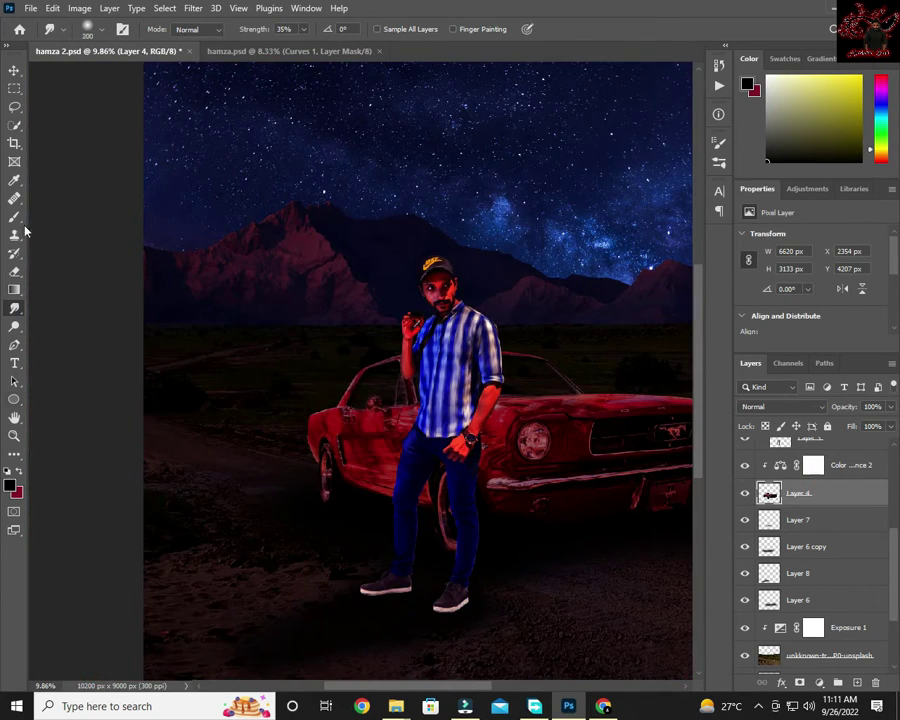
pyautogui.press('b')
# Brush soft dark red over the Mustang's body, then select Curves 2 at the top.
pyautogui.scroll(3, 390, 420)
pyautogui.scroll(2, 424, 430)
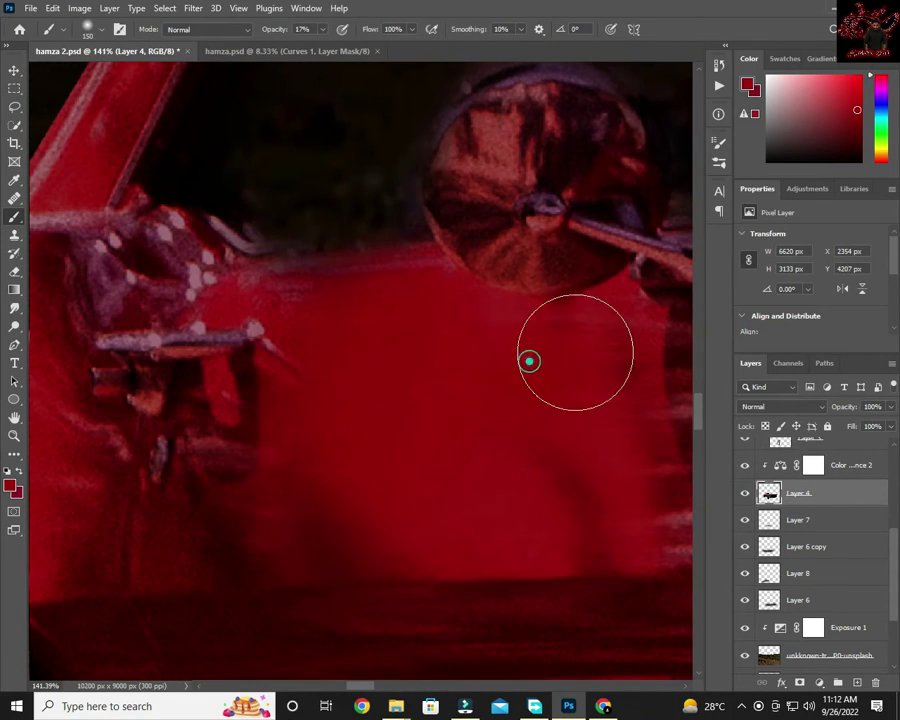
pyautogui.hscroll(-5, 530, 480)
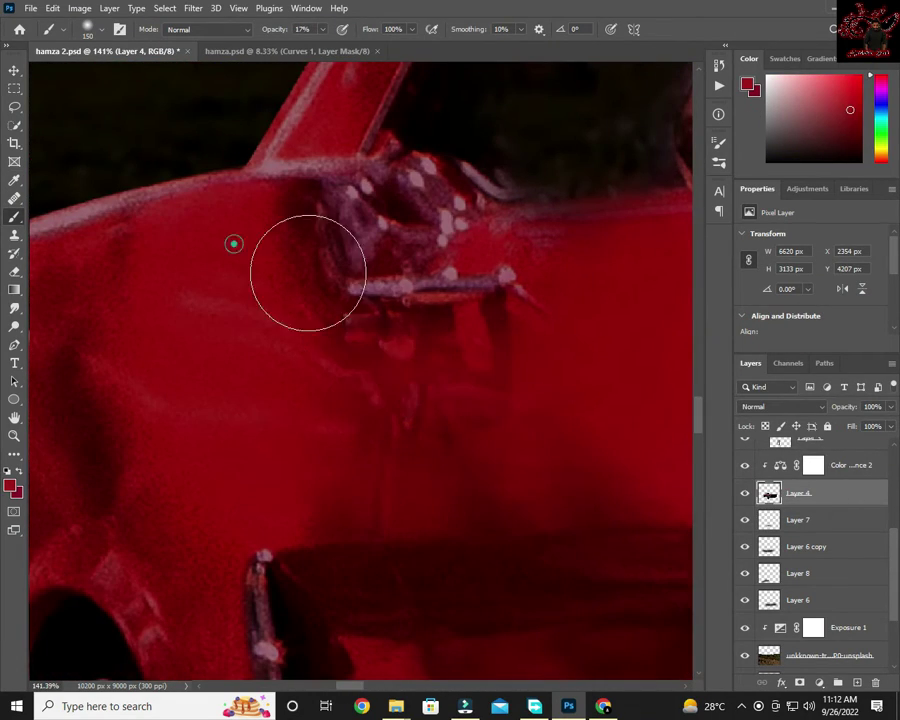
pyautogui.scroll(-3, 308, 272)
pyautogui.scroll(2, 357, 338)
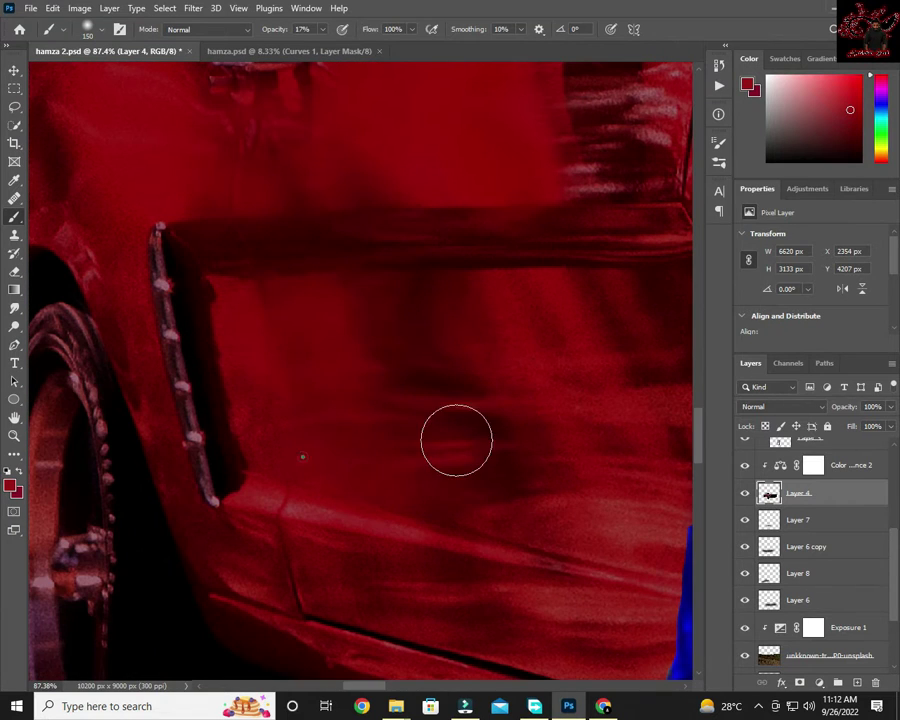
pyautogui.hscroll(3, 470, 340)
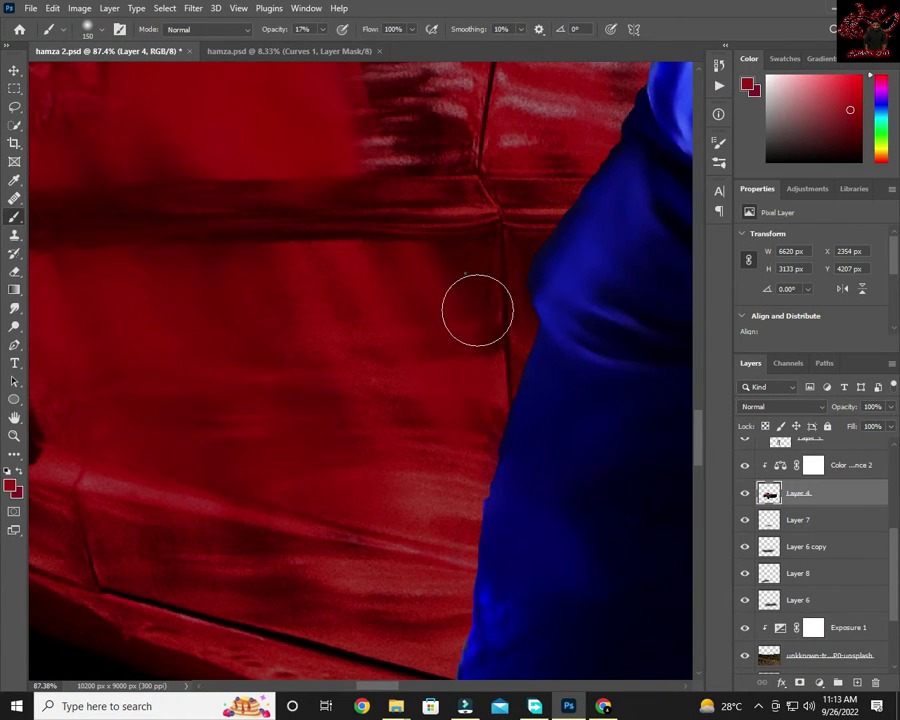
pyautogui.hscroll(-3, 289, 426)
pyautogui.scroll(-2, 289, 426)
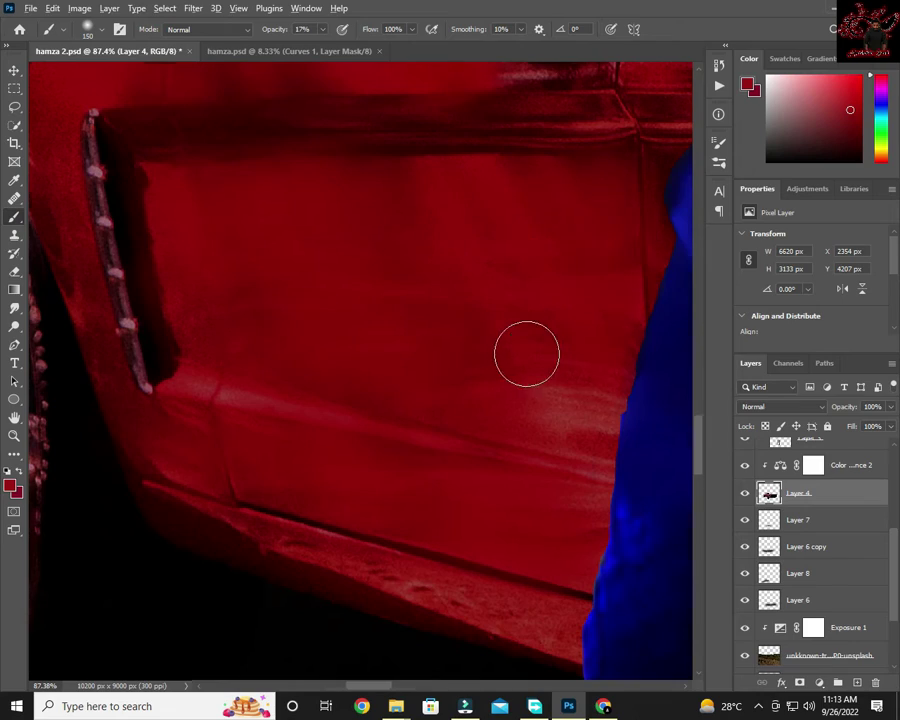
pyautogui.scroll(-5, 527, 353)
pyautogui.scroll(5, 283, 366)
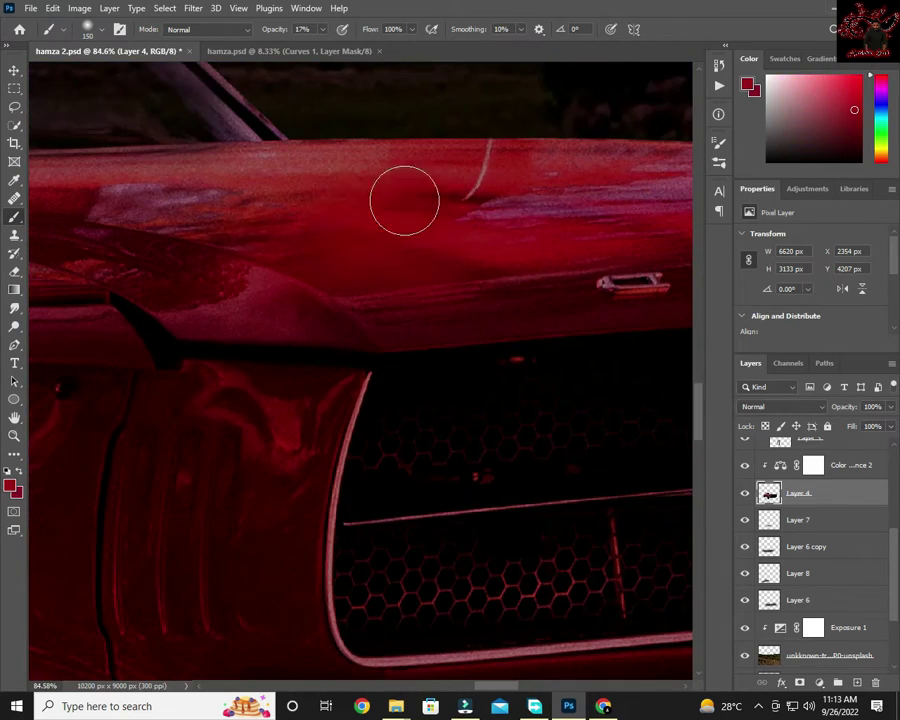
pyautogui.scroll(1, 370, 215)
pyautogui.hscroll(-2, 370, 215)
pyautogui.hscroll(-3, 250, 275)
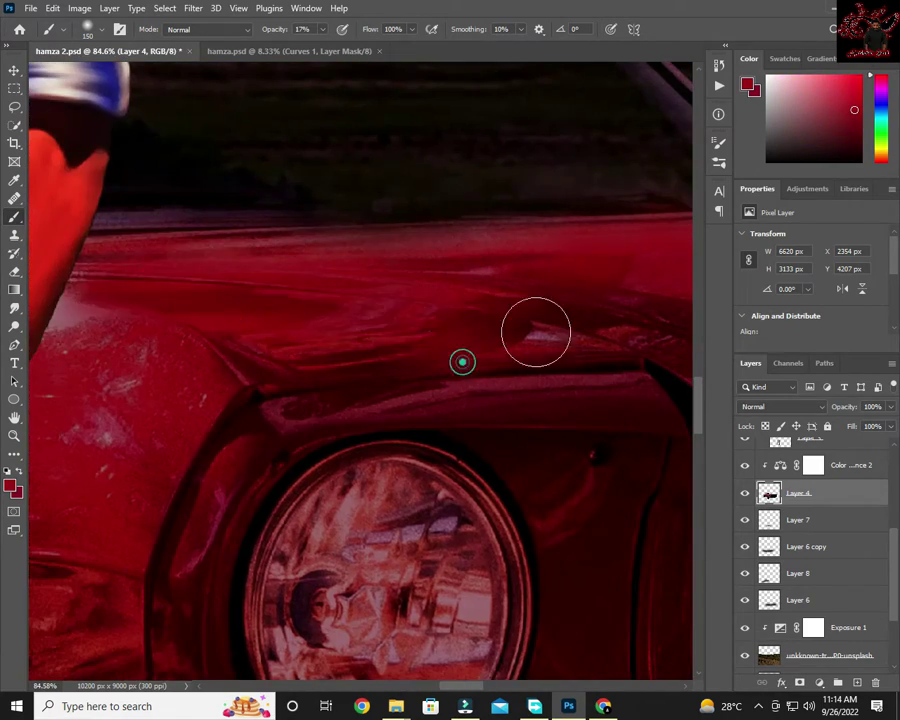
pyautogui.hscroll(5, 169, 337)
pyautogui.hscroll(3, 342, 316)
pyautogui.scroll(-5, 342, 316)
pyautogui.scroll(-2, 455, 394)
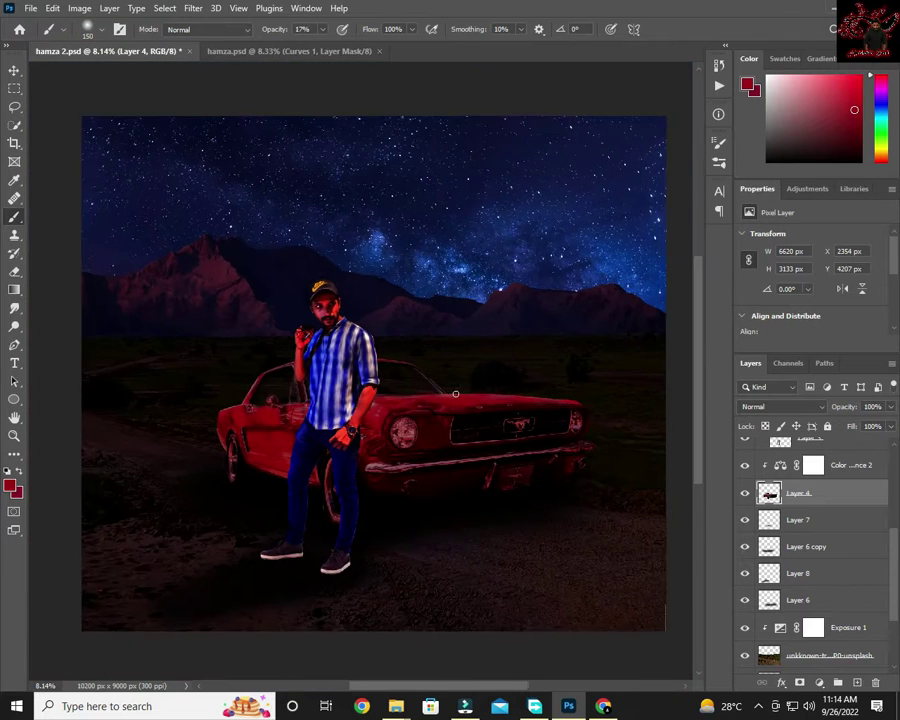
pyautogui.scroll(1, 455, 394)
pyautogui.scroll(2, 755, 560)
pyautogui.scroll(5, 864, 452)
pyautogui.click(864, 452)
# On a new top layer, paint a yellow-orange glow over the left headlight.
pyautogui.hotkey('ctrl', 'shift', 'alt', 'n')
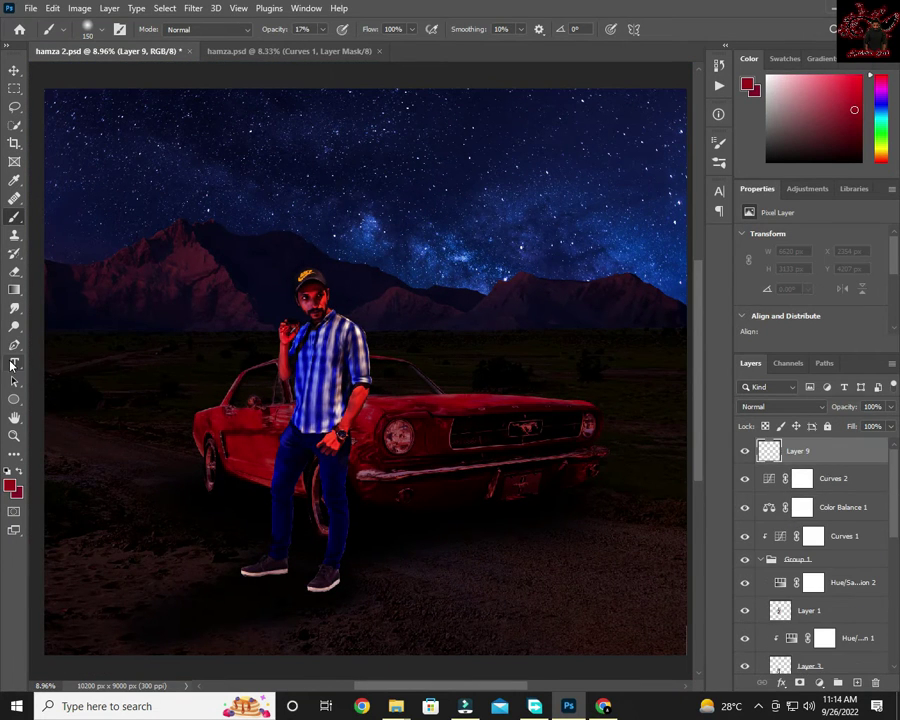
pyautogui.click(15, 490)
pyautogui.click(688, 374)
pyautogui.press('Return')
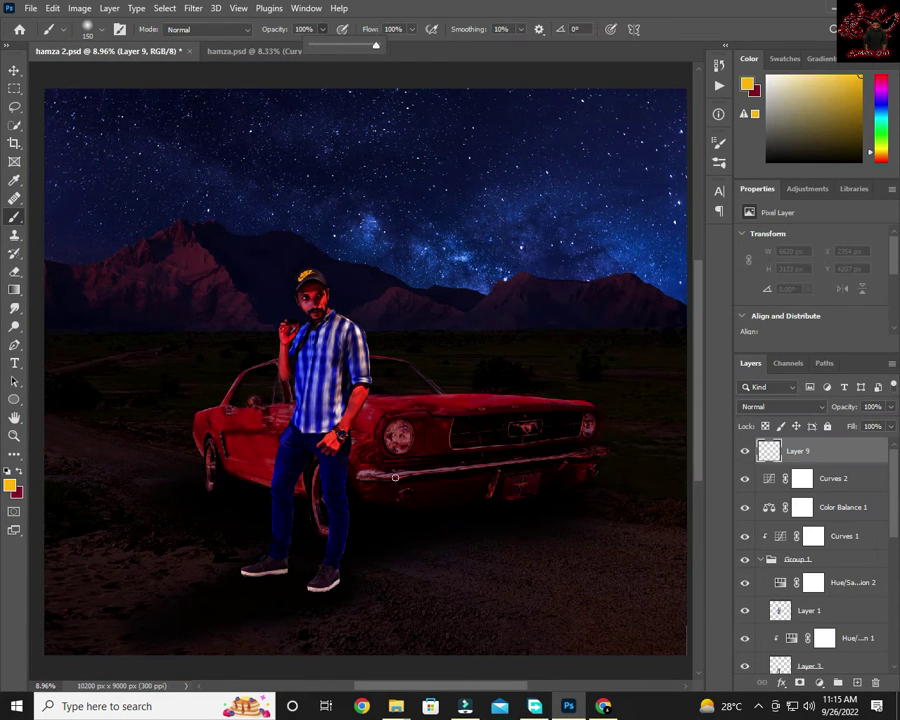
pyautogui.click(398, 437)
pyautogui.press(']')
pyautogui.press(']')
pyautogui.press(']')
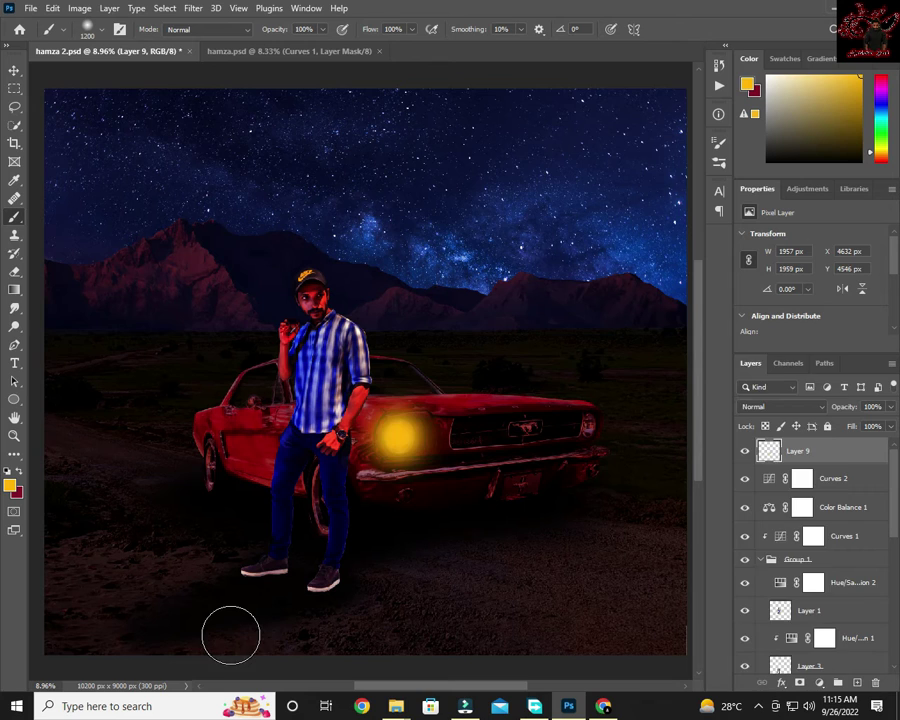
# Set the glow layer to Linear Dodge (Add) and duplicate it.
pyautogui.click(781, 406)
pyautogui.click(797, 487)
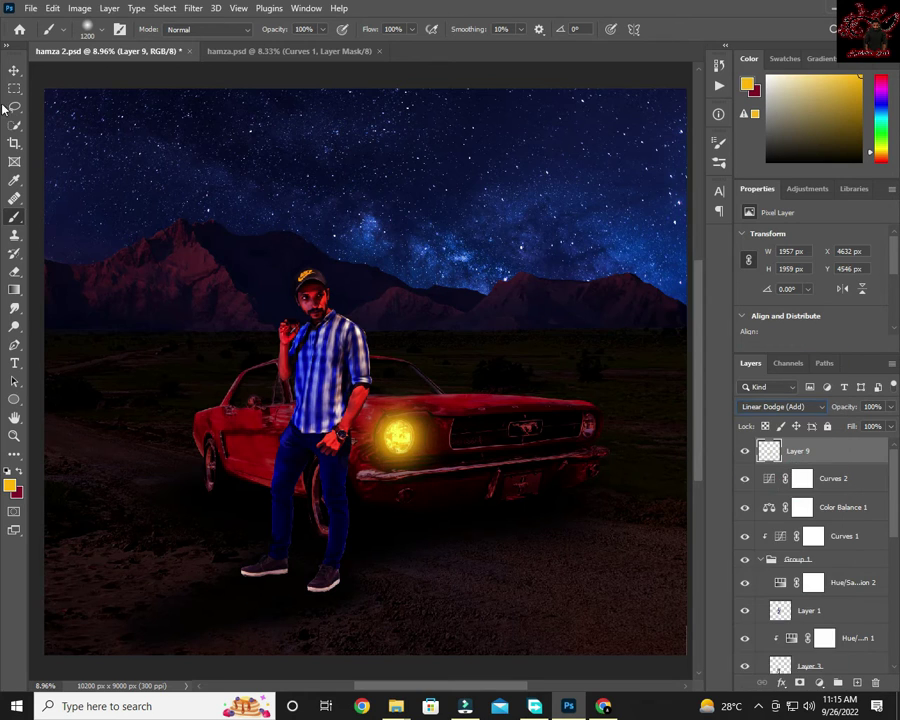
pyautogui.hotkey('ctrl', 'j')
# Move and scale the glow copy onto the right headlight with Free Transform.
pyautogui.hotkey('ctrl', 't')
pyautogui.moveTo(398, 437); pyautogui.dragTo(590, 422)
pyautogui.scroll(5, 380, 441)
pyautogui.scroll(-2, 380, 441)
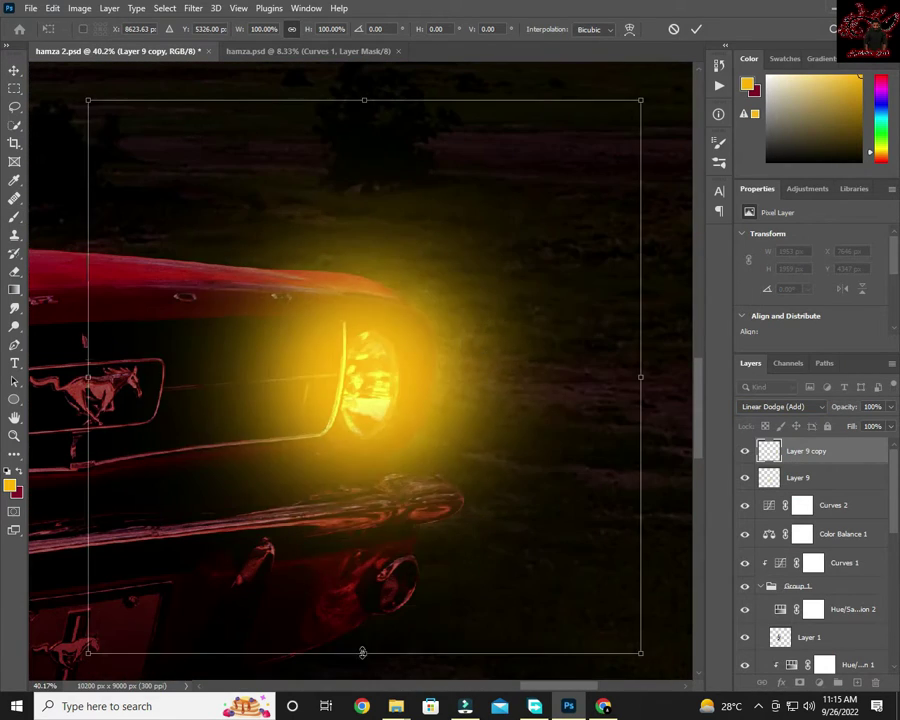
pyautogui.moveTo(88, 652); pyautogui.dragTo(208, 414)
pyautogui.moveTo(364, 256); pyautogui.dragTo(372, 362)
pyautogui.moveTo(440, 394); pyautogui.dragTo(248, 377)
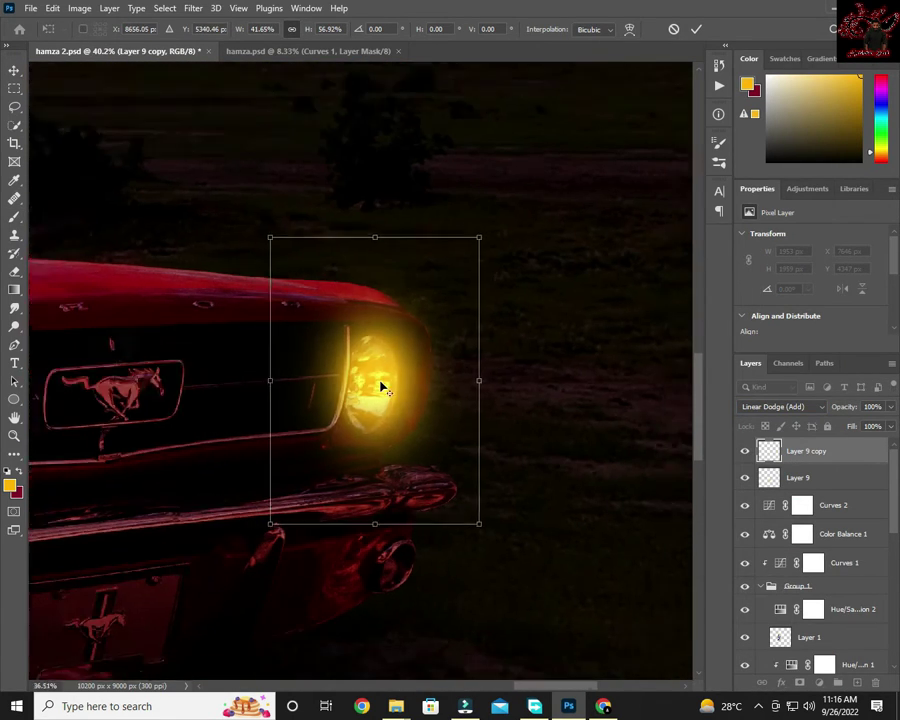
pyautogui.scroll(-5, 380, 380)
pyautogui.moveTo(378, 424); pyautogui.dragTo(402, 402)
pyautogui.scroll(4, 395, 398)
pyautogui.scroll(3, 395, 398)
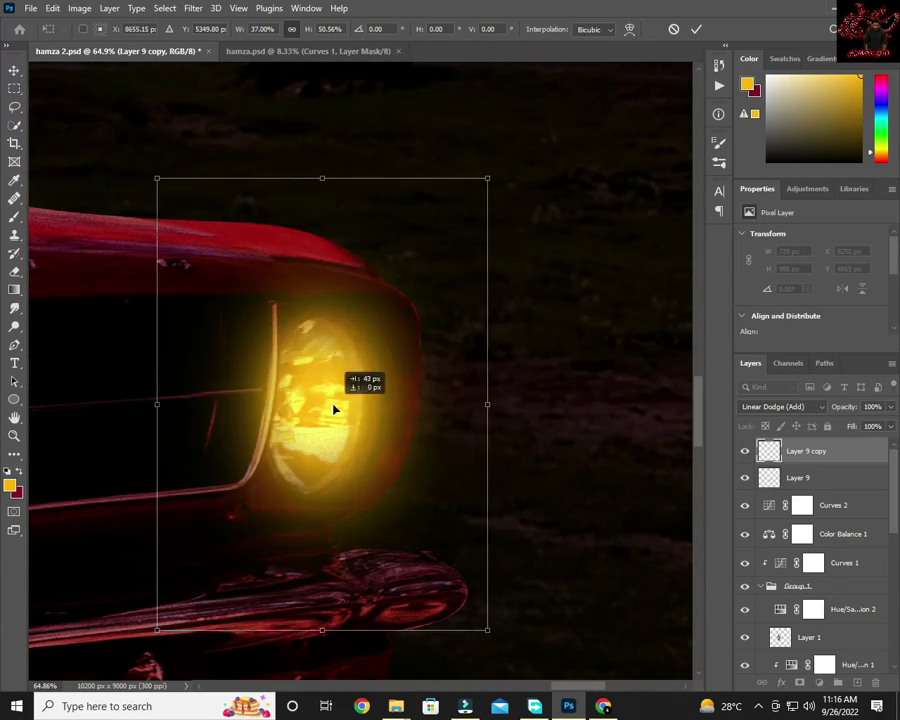
pyautogui.moveTo(334, 406); pyautogui.dragTo(340, 528)
pyautogui.click(697, 29)
# Resize the original left headlight glow with Free Transform.
pyautogui.scroll(-4, 392, 402)
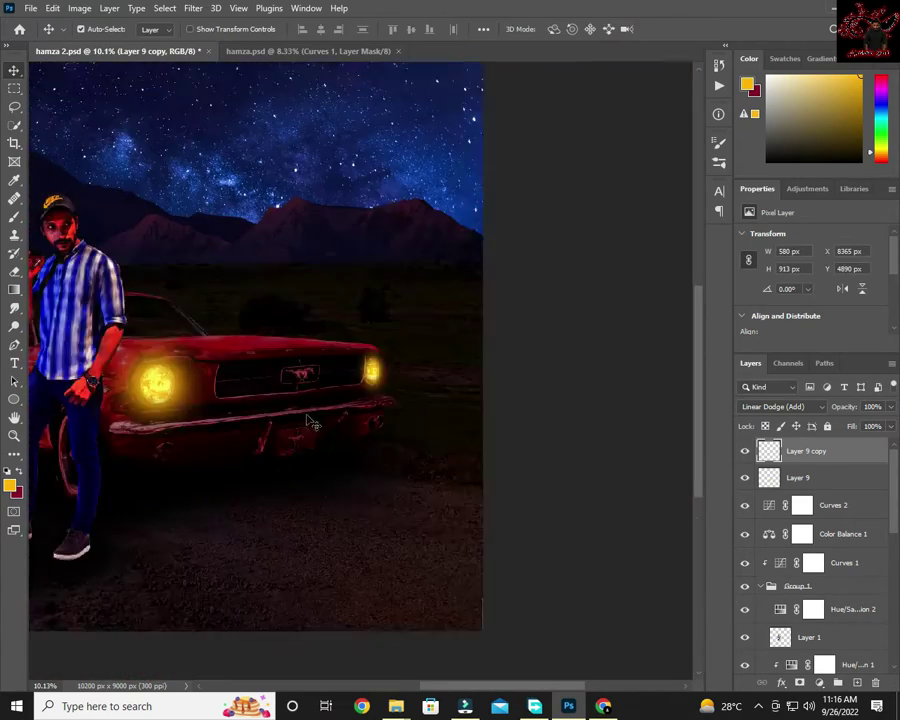
pyautogui.scroll(2, 392, 402)
pyautogui.click(392, 402)
pyautogui.hotkey('ctrl', 't')
pyautogui.scroll(2, 452, 355)
pyautogui.scroll(-4, 452, 355)
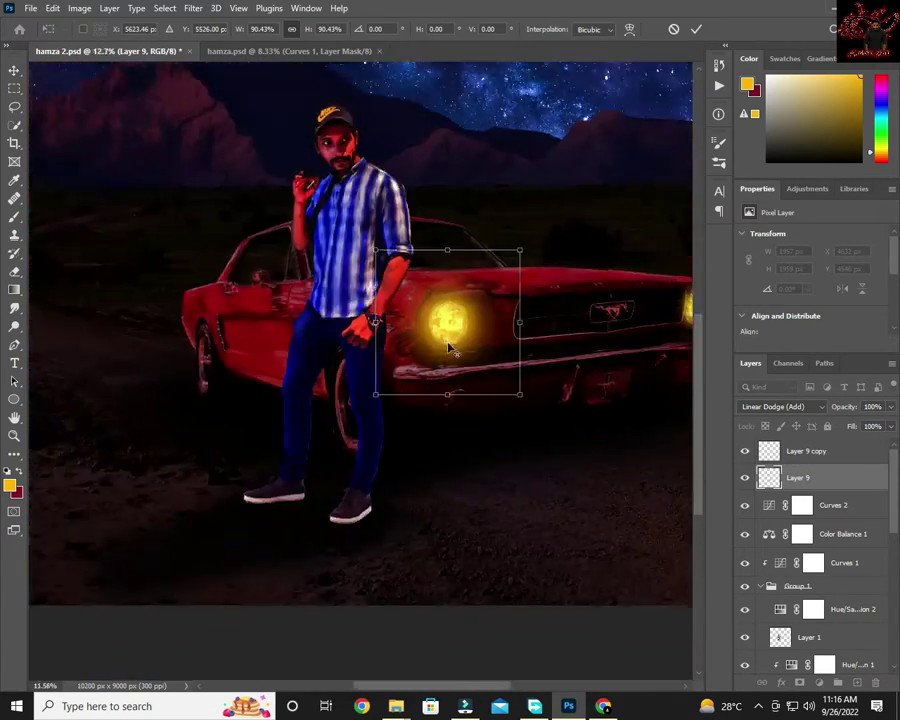
pyautogui.press('Return')
pyautogui.scroll(-2, 450, 346)
pyautogui.scroll(-1, 497, 238)
# Add a Linear Dodge (Add) layer and paint a soft yellow glow on the ground at 16% opacity.
pyautogui.click(860, 682)
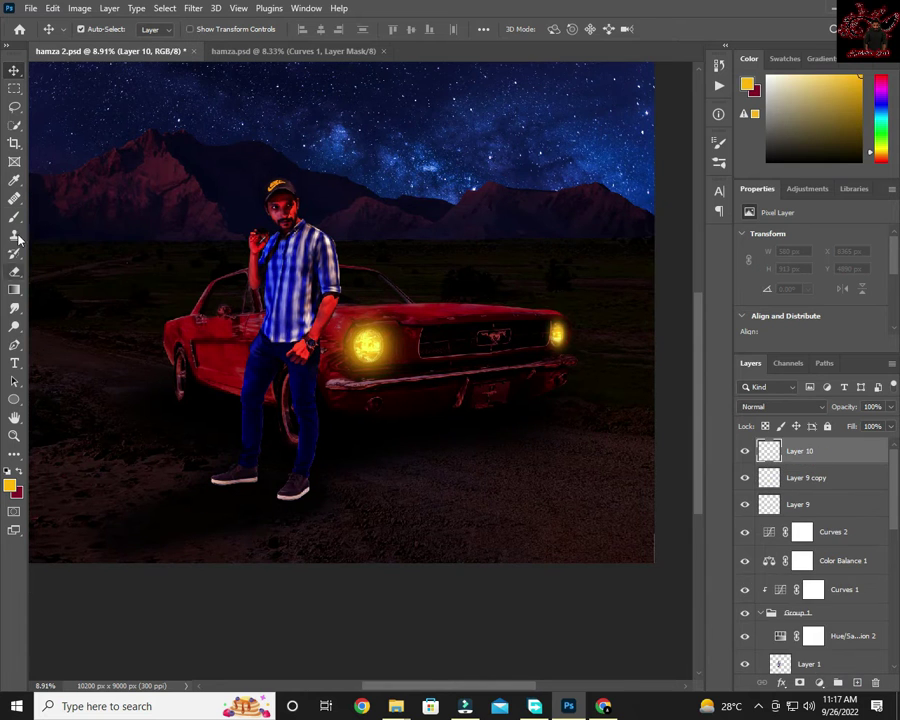
pyautogui.click(14, 216)
pyautogui.click(780, 406)
pyautogui.click(775, 481)
pyautogui.scroll(-1, 479, 455)
pyautogui.press('1')
pyautogui.press('6')
pyautogui.press(']')
pyautogui.press(']')
pyautogui.press(']')
pyautogui.moveTo(674, 609)
pyautogui.mouseDown()
pyautogui.moveTo(472, 602)
pyautogui.moveTo(466, 613)
pyautogui.moveTo(619, 619)
pyautogui.mouseUp()
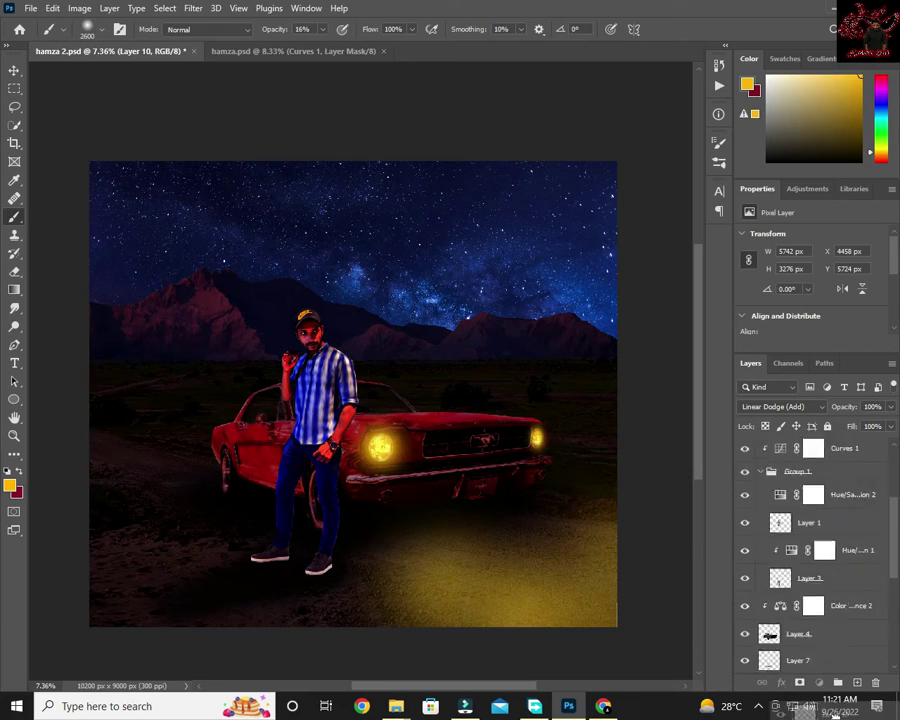
pyautogui.scroll(3, 831, 480)
pyautogui.scroll(5, 328, 584)
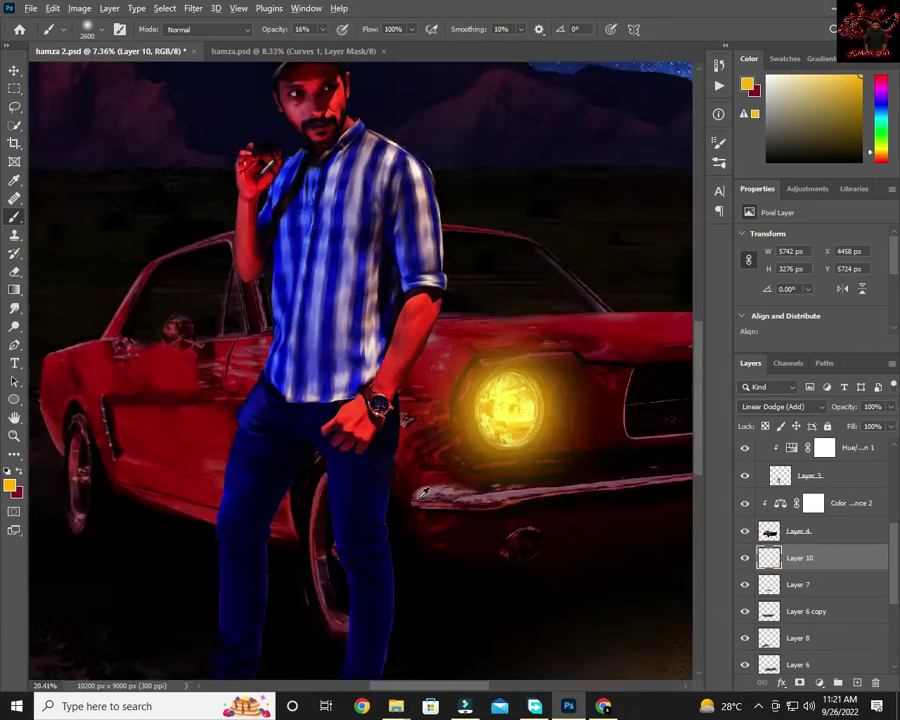
# Create Layer 11 in Group 1 above Layer 1 and clip it to the figure.
pyautogui.hotkey('ctrl', 'shift', 'alt', 'n')
pyautogui.press('[')
pyautogui.press('[')
pyautogui.press('[')
pyautogui.press('[')
pyautogui.press('[')
pyautogui.press('[')
pyautogui.scroll(5, 352, 443)
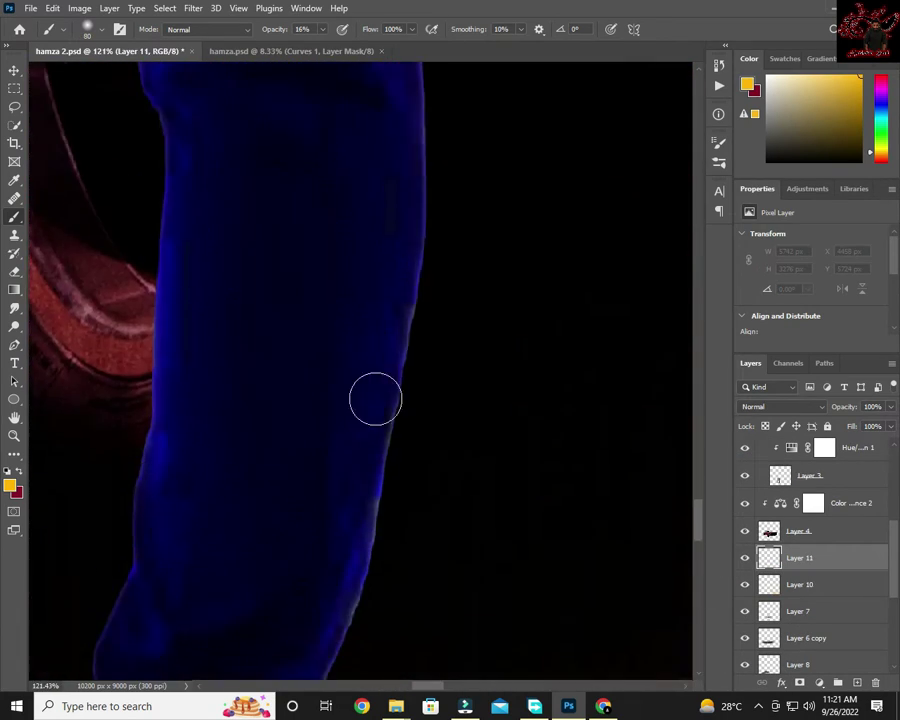
pyautogui.scroll(-5, 375, 397)
pyautogui.scroll(-8, 178, 519)
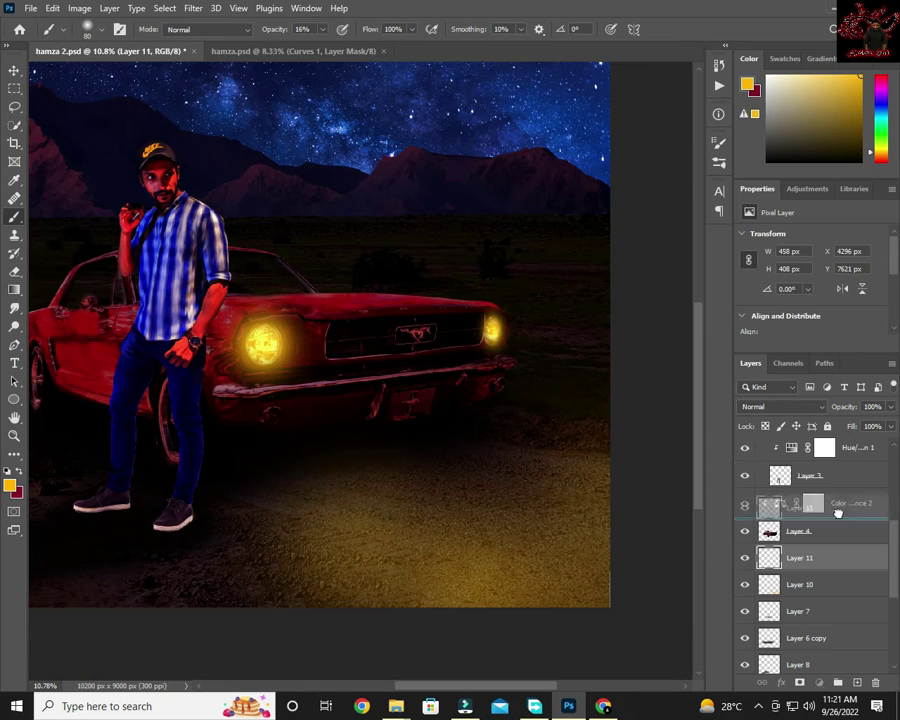
pyautogui.moveTo(800, 557); pyautogui.dragTo(830, 509)
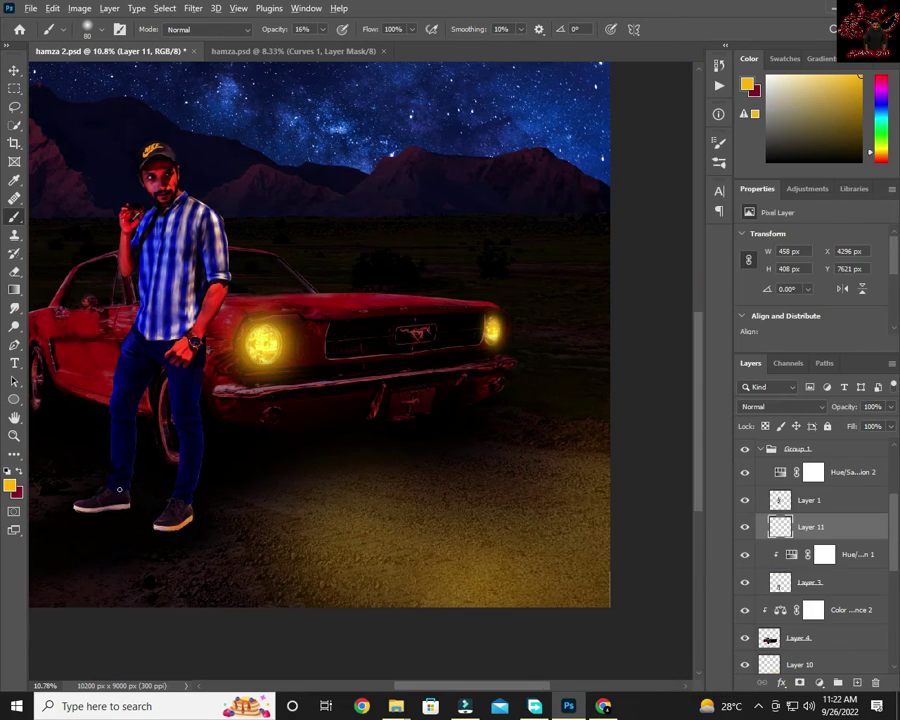
pyautogui.scroll(5, 185, 500)
pyautogui.rightClick(840, 527)
pyautogui.click(744, 364)
pyautogui.scroll(-2, 376, 381)
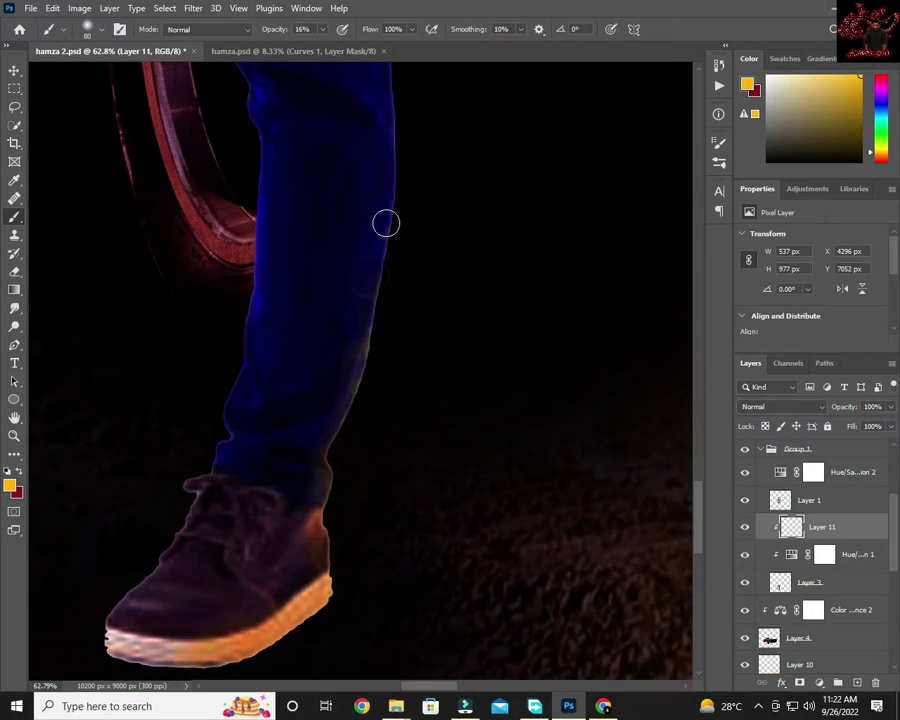
# Paint warm rim light along the leg's edge down toward the shoe.
pyautogui.moveTo(386, 222); pyautogui.dragTo(364, 520)
pyautogui.scroll(5, 366, 294)
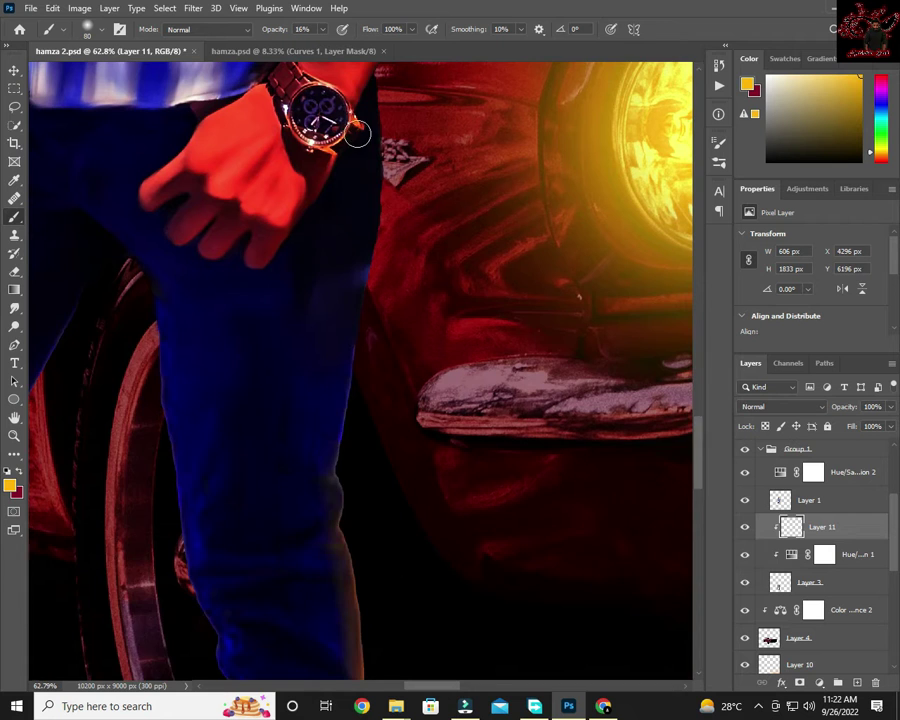
pyautogui.scroll(-5, 376, 481)
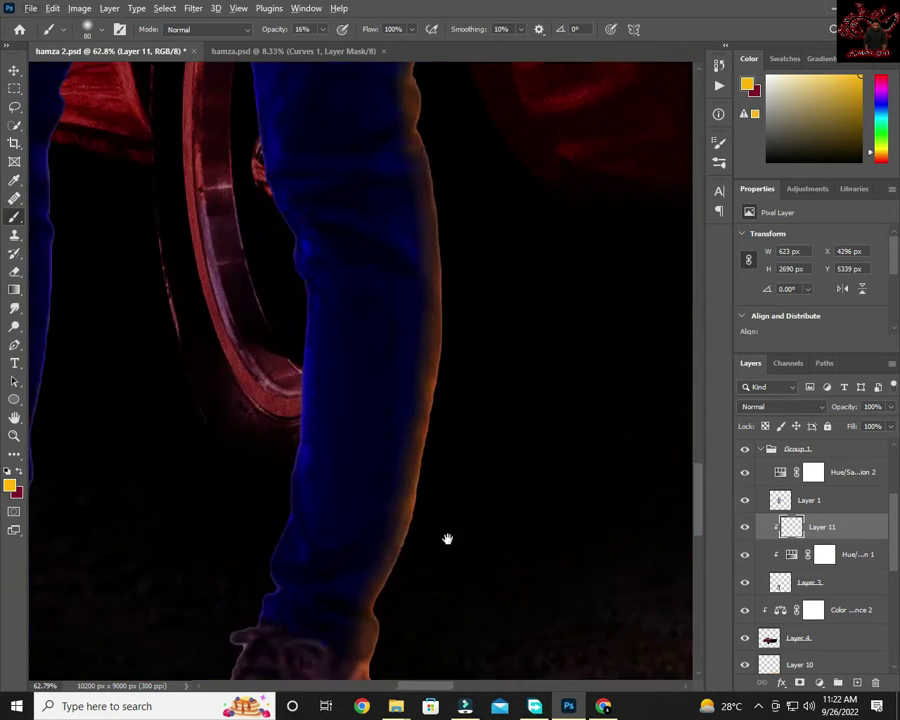
pyautogui.scroll(5, 448, 538)
pyautogui.moveTo(368, 336); pyautogui.dragTo(524, 244)
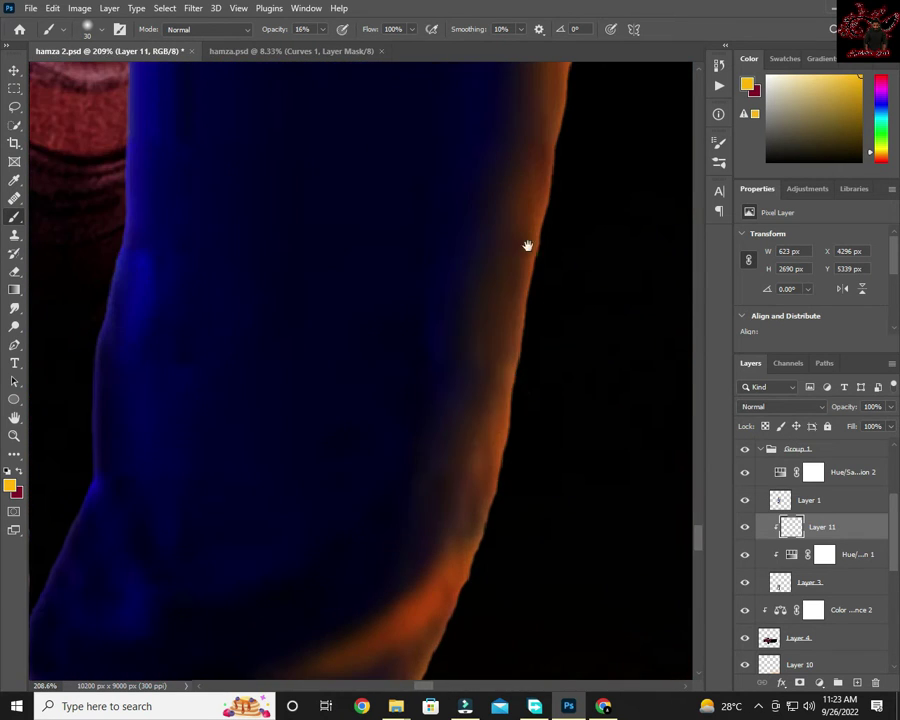
pyautogui.moveTo(164, 578)
pyautogui.mouseDown()
pyautogui.moveTo(556, 339)
pyautogui.moveTo(422, 378)
pyautogui.moveTo(448, 348)
pyautogui.mouseUp()
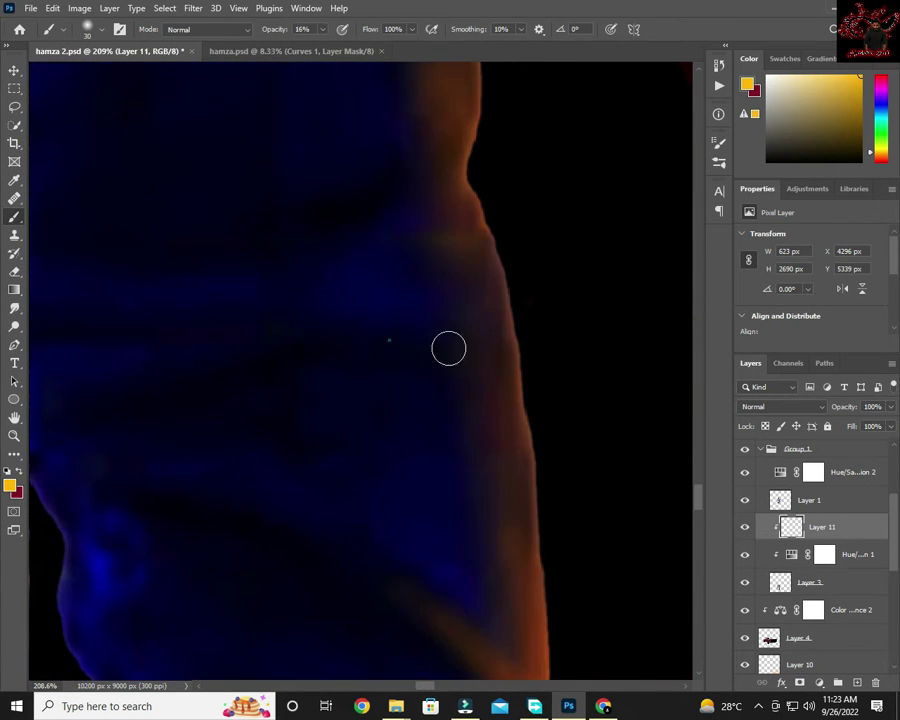
pyautogui.moveTo(540, 314); pyautogui.dragTo(487, 328)
pyautogui.scroll(-3, 514, 486)
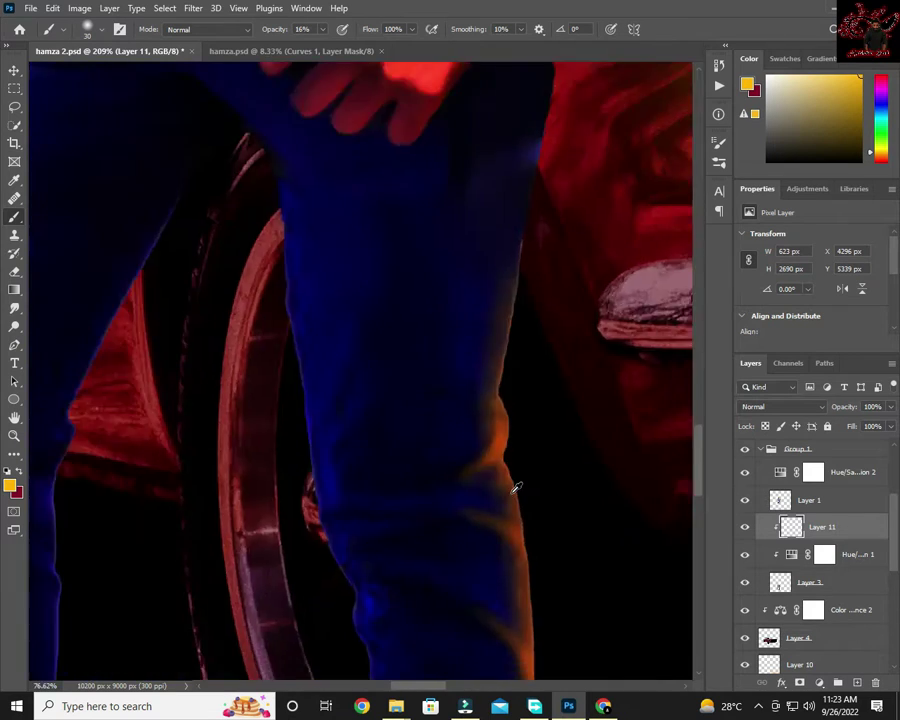
pyautogui.scroll(-5, 612, 494)
pyautogui.scroll(4, 527, 428)
pyautogui.scroll(3, 527, 428)
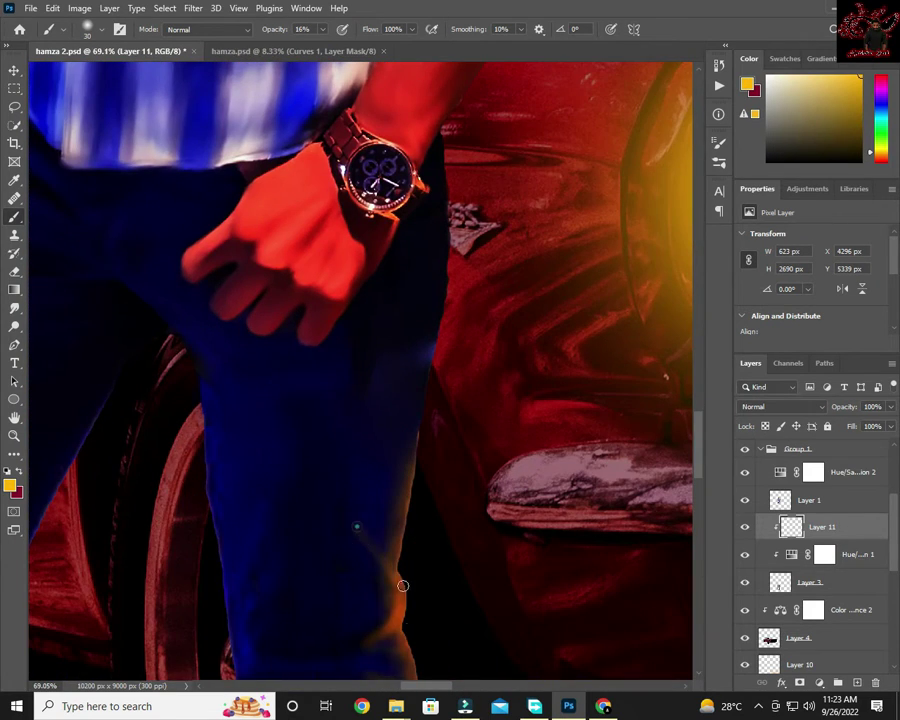
pyautogui.moveTo(402, 585); pyautogui.dragTo(387, 437)
pyautogui.scroll(-5, 470, 618)
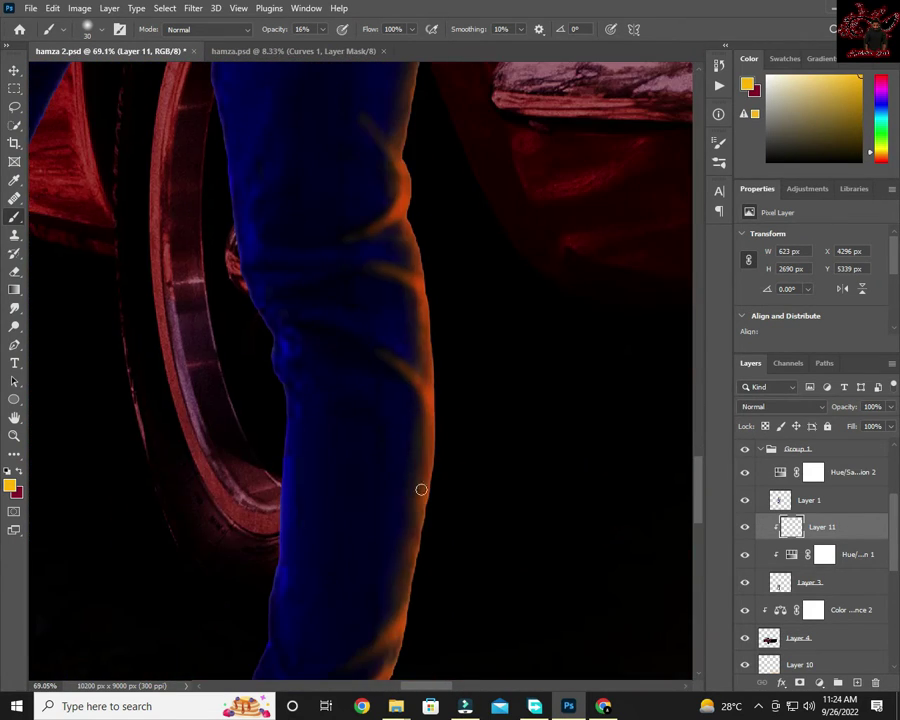
pyautogui.moveTo(357, 664); pyautogui.dragTo(410, 463)
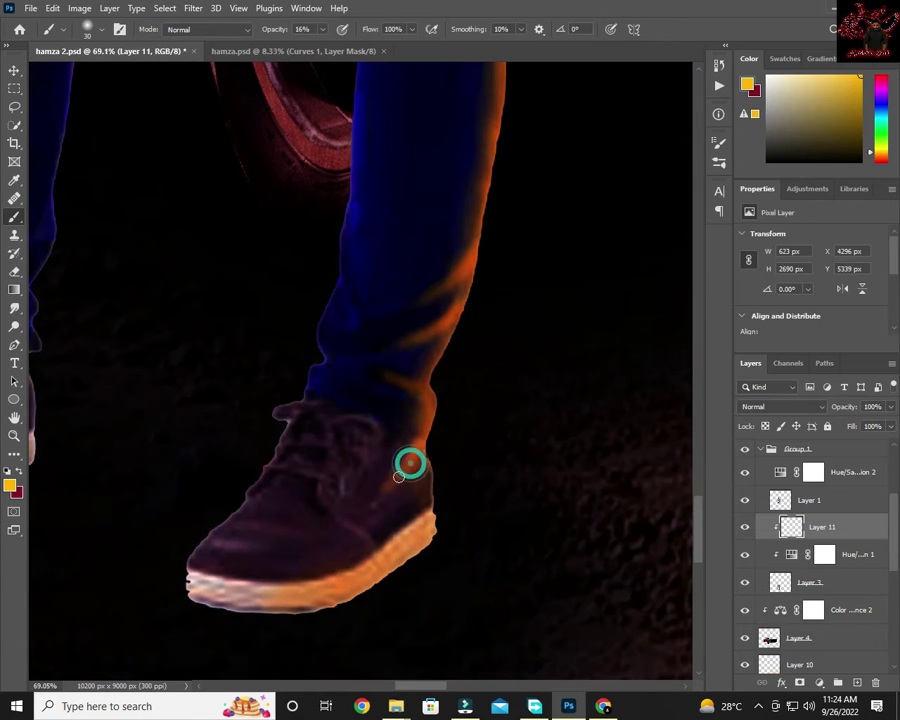
pyautogui.scroll(7, 474, 384)
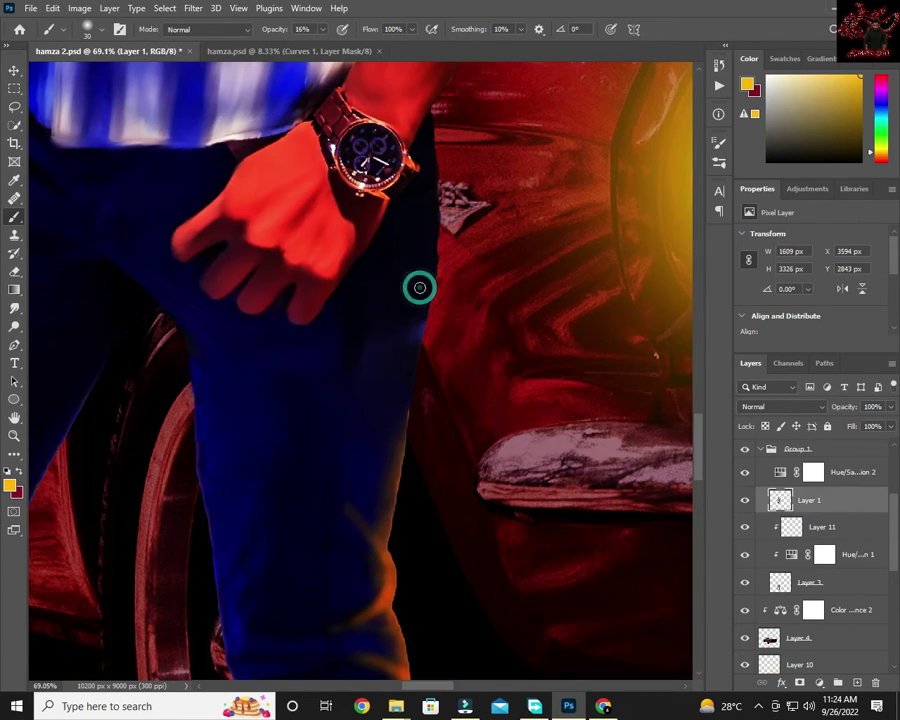
# On a new clipped layer, softly shade and rim-light the leg's right edge.
pyautogui.hotkey('ctrl', 'shift', 'alt', 'n')
pyautogui.hotkey('ctrl', 'alt', 'g')
pyautogui.moveTo(418, 122); pyautogui.dragTo(429, 411)
pyautogui.moveTo(414, 296); pyautogui.dragTo(396, 382)
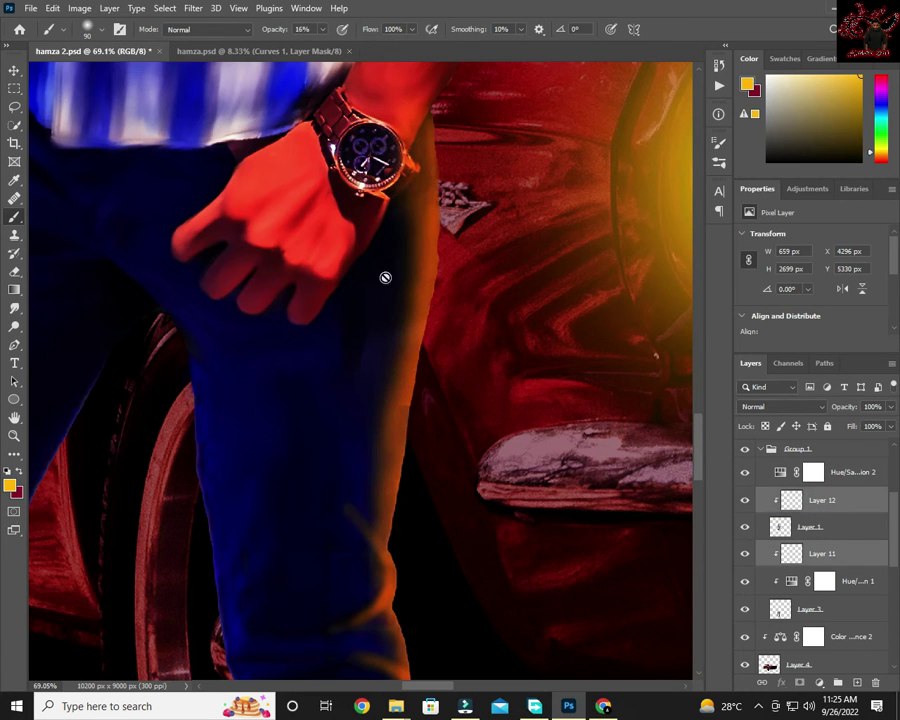
pyautogui.moveTo(418, 190); pyautogui.dragTo(408, 236)
pyautogui.scroll(5, 450, 414)
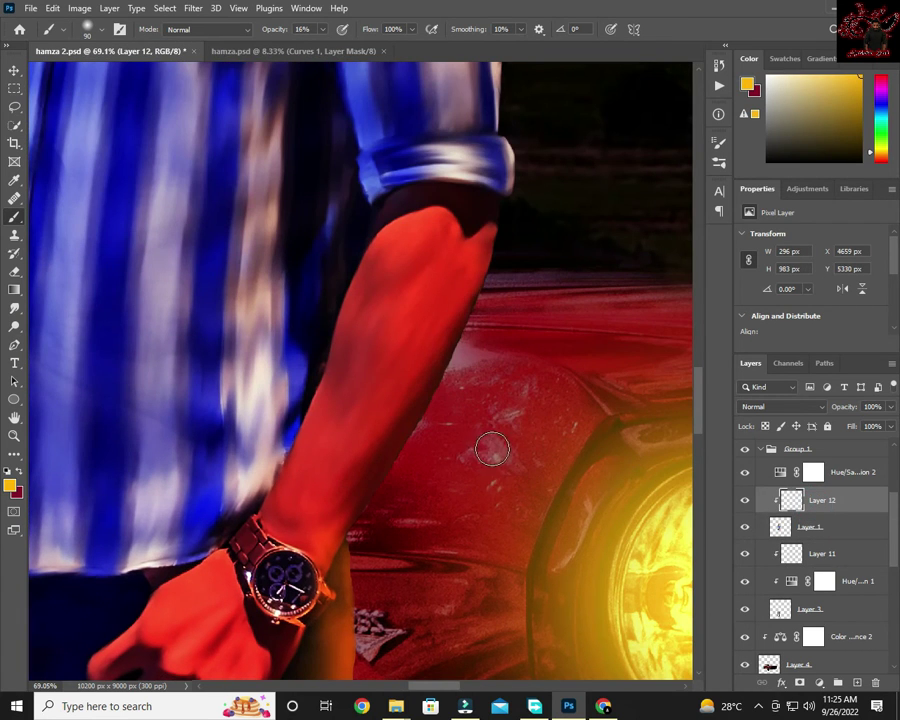
# Paint red rim light along the upper arm and near the elbow.
pyautogui.press(']')
pyautogui.moveTo(499, 225); pyautogui.dragTo(355, 580)
pyautogui.moveTo(452, 379); pyautogui.dragTo(498, 203)
pyautogui.hotkey('ctrl', '0')
pyautogui.scroll(5, 405, 455)
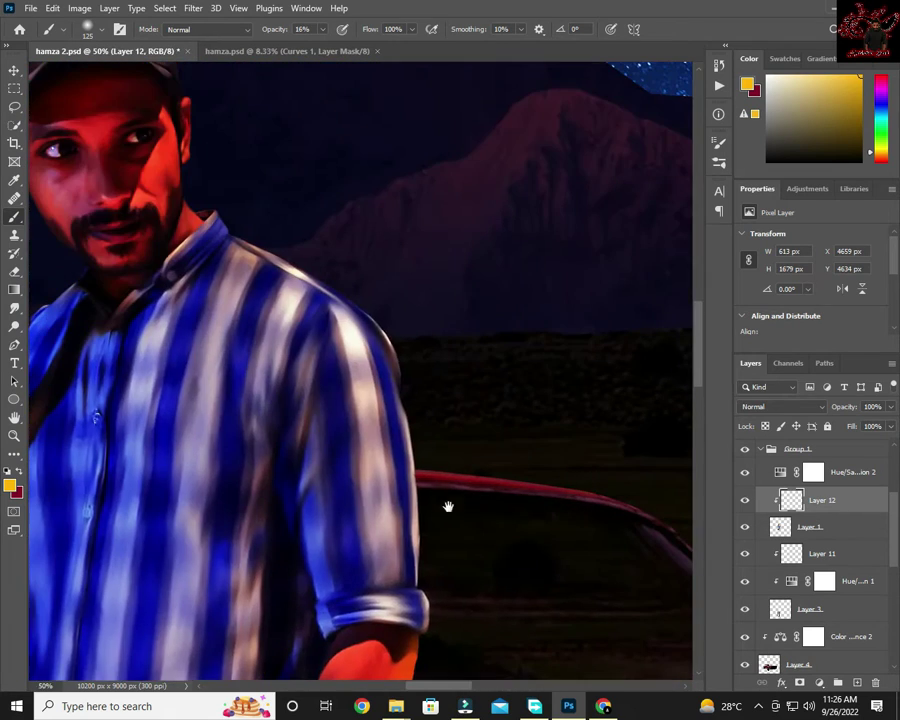
pyautogui.scroll(-5, 388, 320)
pyautogui.moveTo(402, 490); pyautogui.dragTo(442, 205)
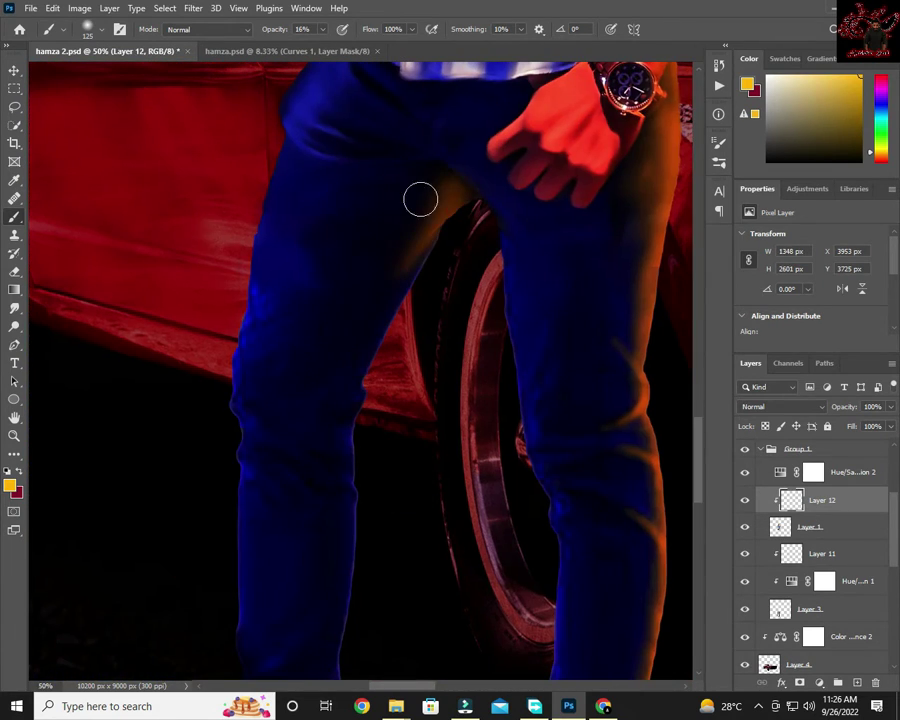
# Paint an orange rim along the inner left leg on Layer 11, adjusting brush size around the ankle.
pyautogui.keyDown('ctrl'); pyautogui.click(437, 228); pyautogui.keyUp('ctrl')
pyautogui.moveTo(384, 339)
pyautogui.mouseDown()
pyautogui.moveTo(347, 470)
pyautogui.moveTo(358, 624)
pyautogui.mouseUp()
pyautogui.scroll(-5, 450, 220)
pyautogui.scroll(-3, 380, 500)
pyautogui.scroll(3, 394, 488)
pyautogui.scroll(3, 472, 366)
pyautogui.press('[')
pyautogui.press('[')
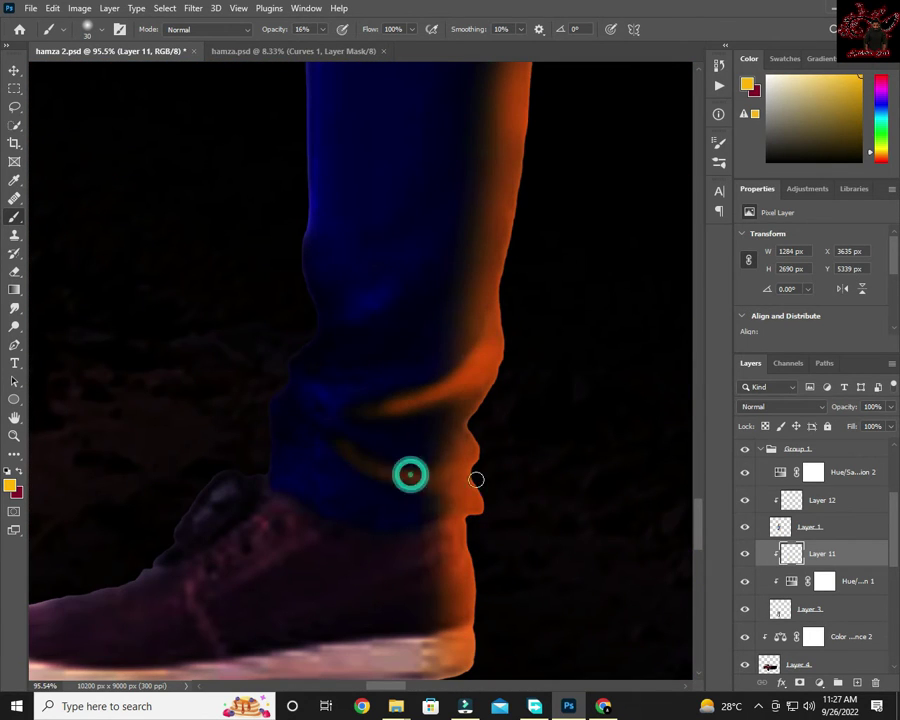
pyautogui.scroll(2, 436, 513)
pyautogui.press(']')
pyautogui.press(']')
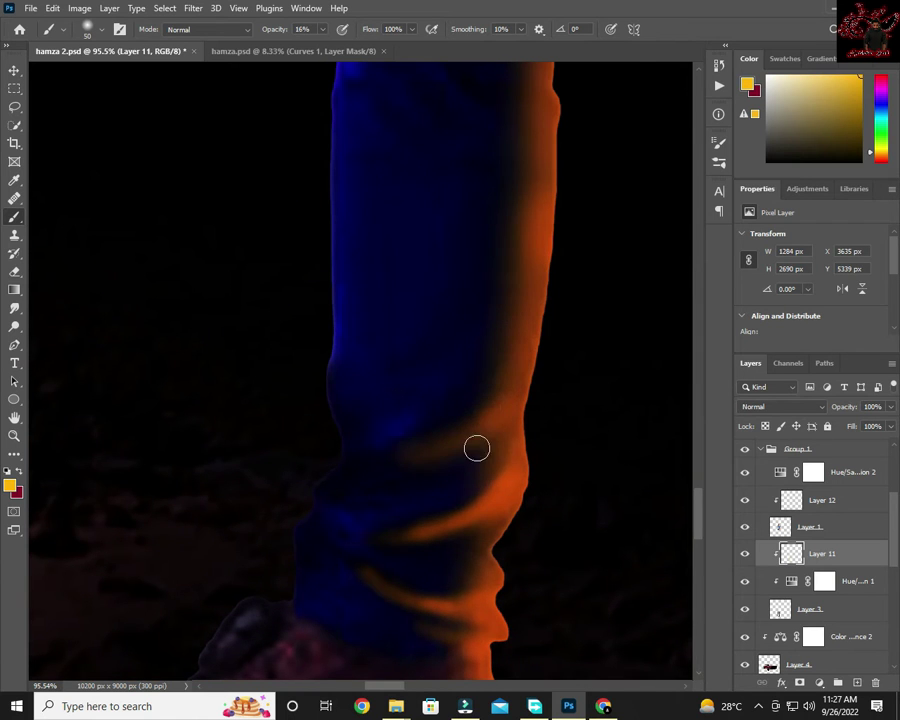
pyautogui.moveTo(590, 264); pyautogui.dragTo(408, 343)
pyautogui.press('[')
pyautogui.scroll(-5, 555, 437)
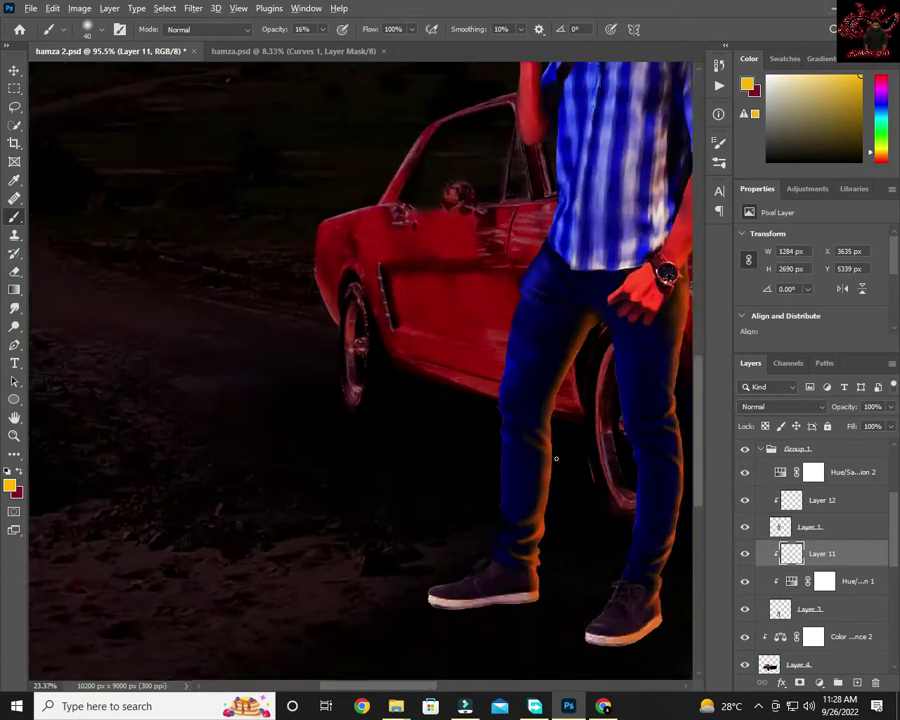
pyautogui.scroll(-2, 548, 386)
pyautogui.scroll(-2, 514, 388)
# Save the document and make Layer 12 the active painting layer.
pyautogui.hotkey('ctrl', 's')
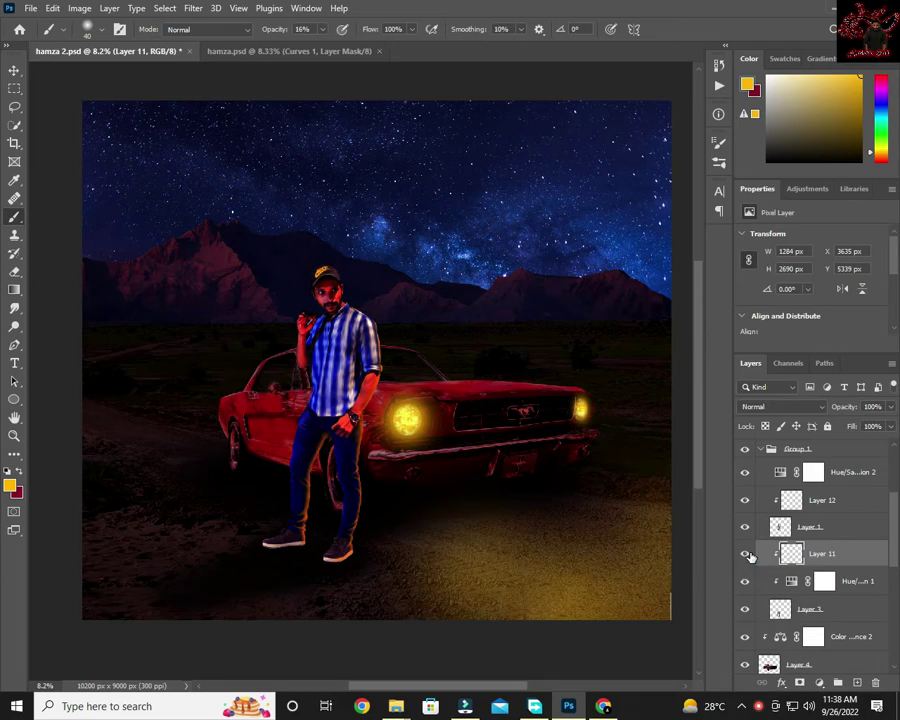
pyautogui.scroll(5, 325, 428)
pyautogui.scroll(3, 418, 270)
pyautogui.scroll(-2, 321, 497)
pyautogui.scroll(-4, 367, 289)
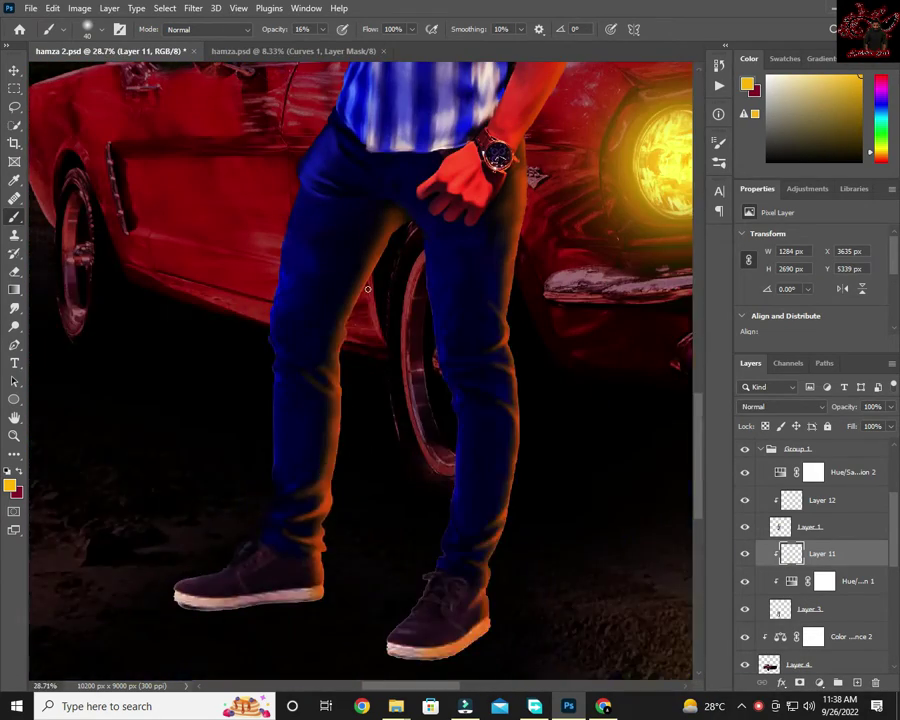
pyautogui.scroll(3, 399, 349)
pyautogui.scroll(3, 370, 400)
pyautogui.scroll(2, 300, 470)
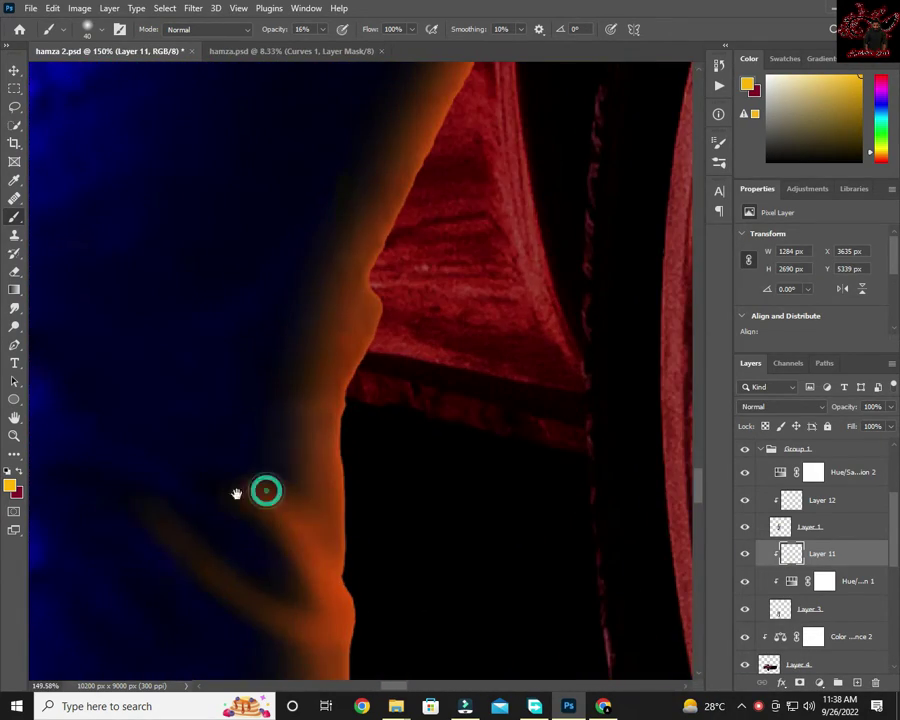
pyautogui.scroll(-5, 345, 430)
pyautogui.scroll(3, 400, 320)
pyautogui.scroll(2, 390, 400)
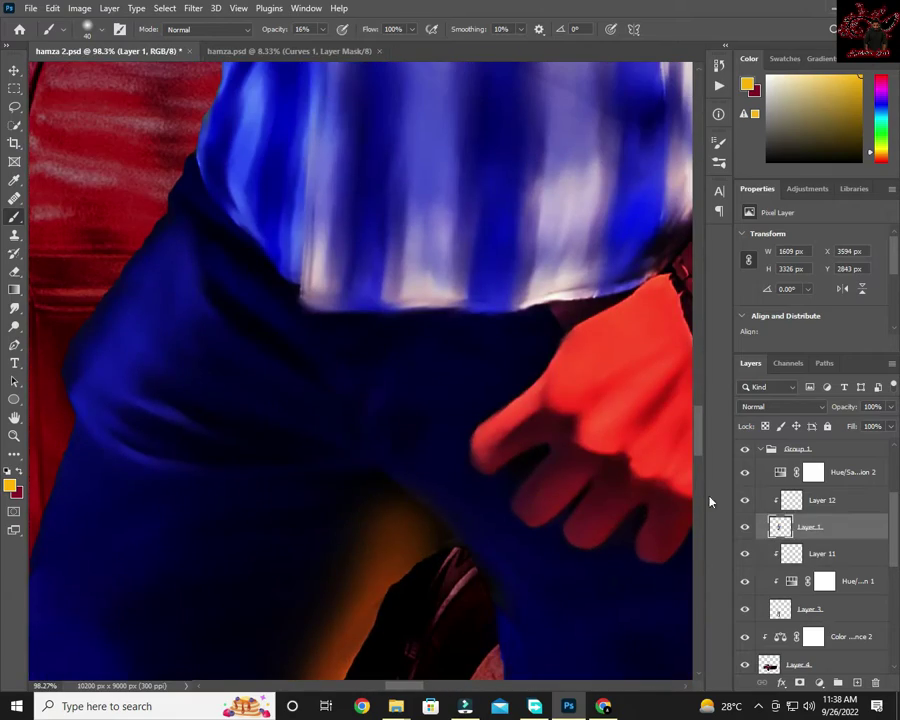
pyautogui.keyDown('ctrl'); pyautogui.click(366, 477); pyautogui.keyUp('ctrl')
pyautogui.scroll(-4, 461, 572)
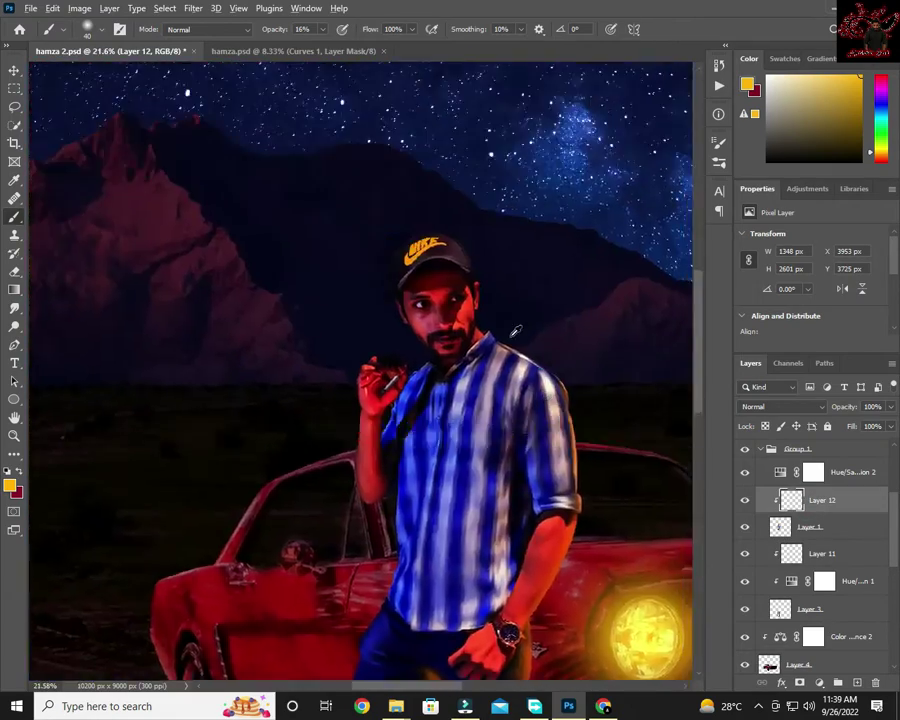
pyautogui.scroll(5, 310, 254)
pyautogui.scroll(5, 395, 357)
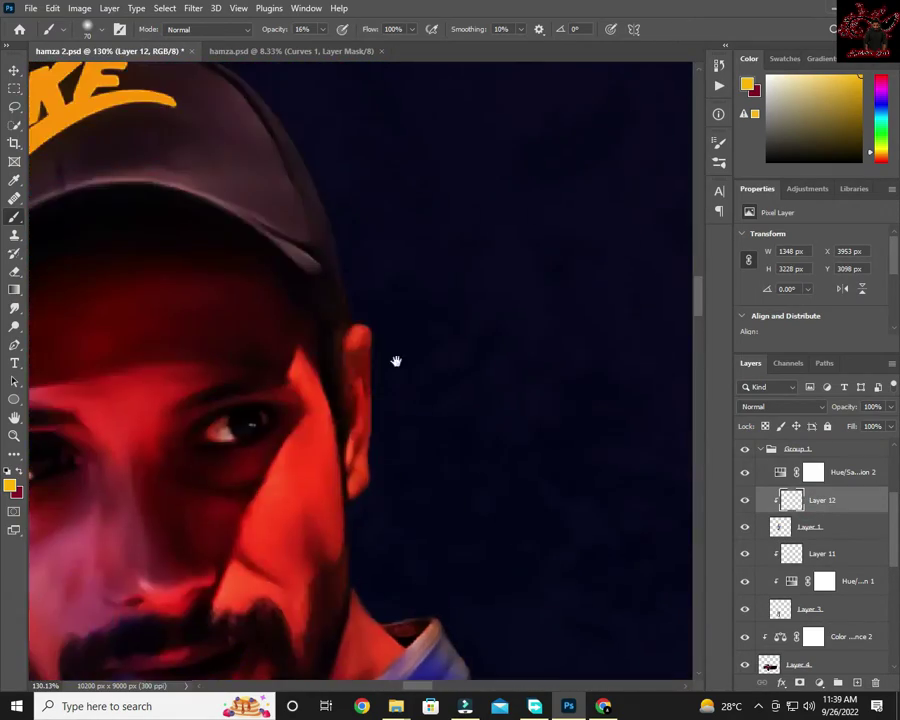
pyautogui.scroll(3, 335, 348)
pyautogui.scroll(-2, 360, 505)
pyautogui.scroll(-5, 360, 505)
pyautogui.scroll(1, 357, 325)
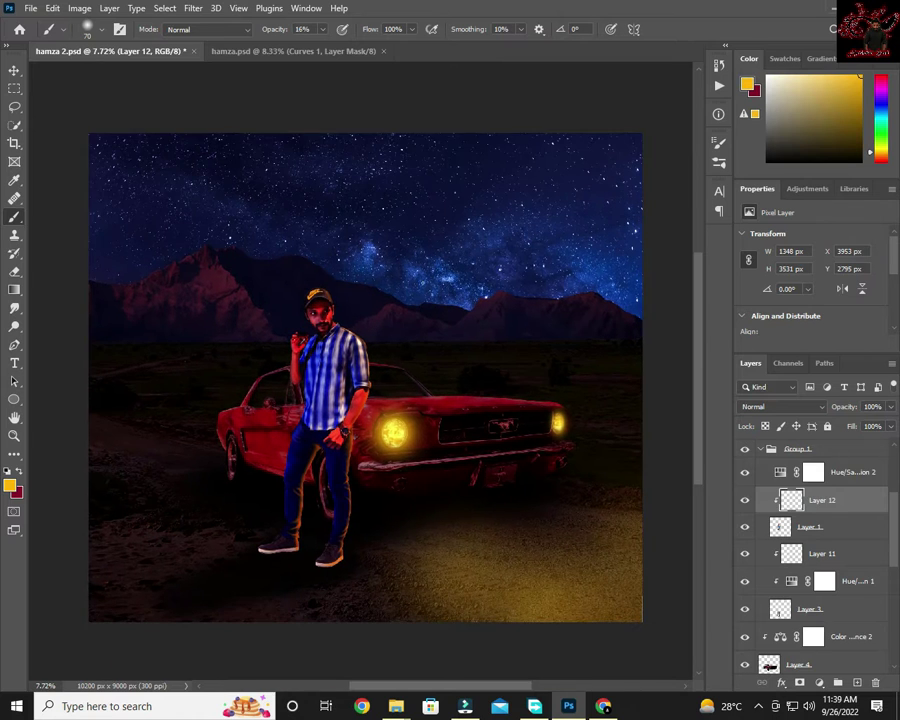
# Pick a night-sky blue and paint a soft blue glow over the sky on a new layer.
pyautogui.hotkey('ctrl', 'shift', 'alt', 'n')
pyautogui.keyDown('alt'); pyautogui.click(370, 250); pyautogui.keyUp('alt')
pyautogui.click(10, 485)
pyautogui.press('Return')
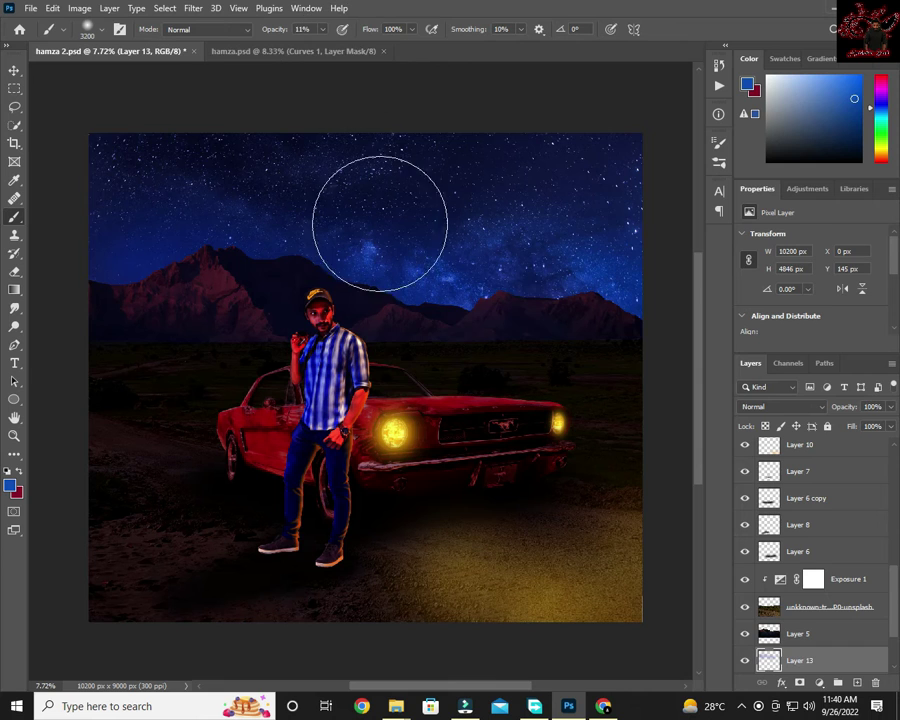
pyautogui.hotkey('ctrl', 'shift', 'alt', 'n')
pyautogui.moveTo(430, 360)
pyautogui.mouseDown()
pyautogui.moveTo(255, 283)
pyautogui.moveTo(514, 378)
pyautogui.moveTo(643, 477)
pyautogui.mouseUp()
# Add a new layer above the background landscape photo, then select the man's Layer 3.
pyautogui.keyDown('ctrl'); pyautogui.click(440, 385); pyautogui.keyUp('ctrl')
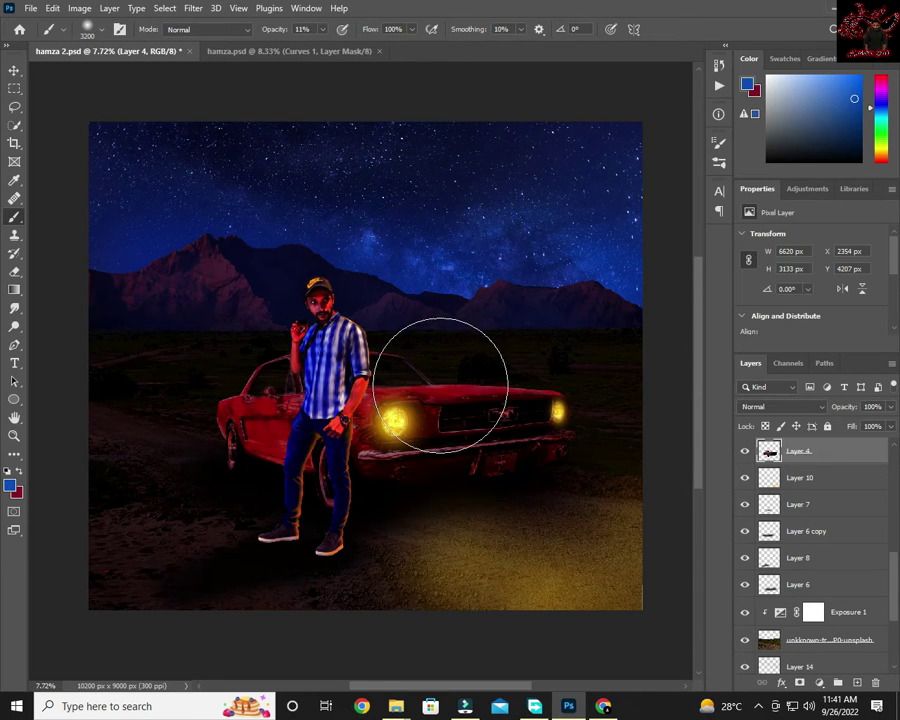
pyautogui.press('v')
pyautogui.click(213, 462)
pyautogui.hotkey('ctrl', 'shift', 'alt', 'n')
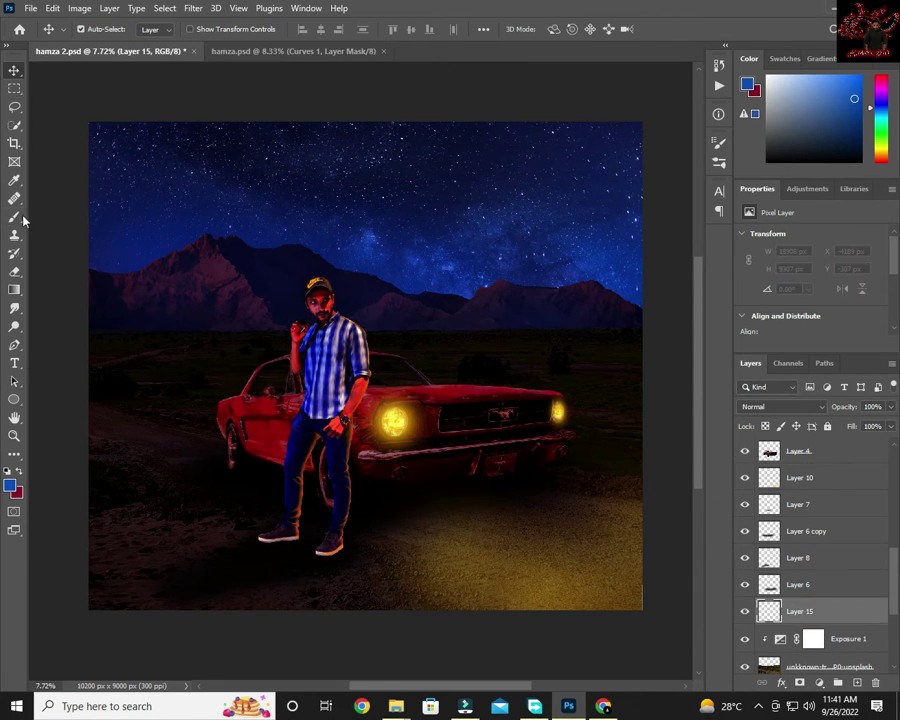
pyautogui.click(14, 217)
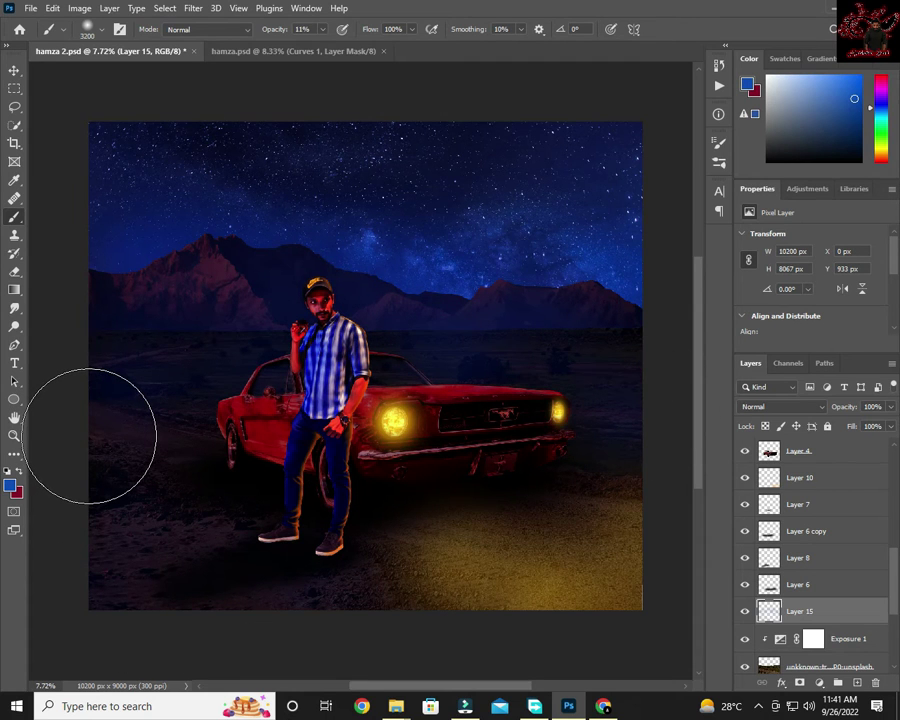
pyautogui.press('v')
pyautogui.scroll(3, 797, 567)
pyautogui.click(797, 567)
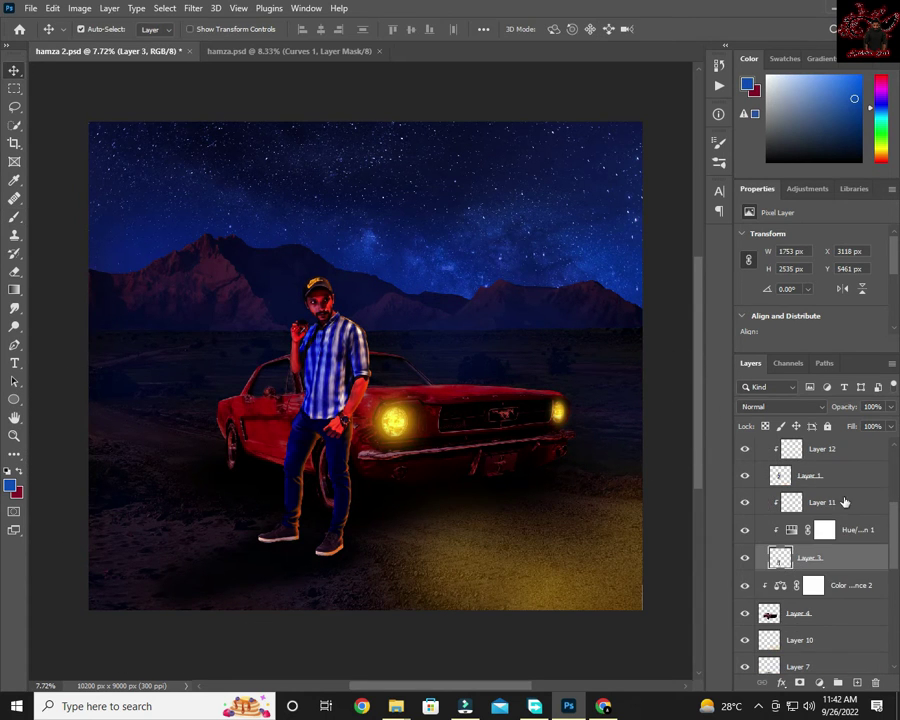
# Create Layer 16 above Layer 11 with black as the paint colour for the shoe shadows.
pyautogui.click(845, 502)
pyautogui.hotkey('ctrl', 'shift', 'alt', 'n')
pyautogui.press('b')
pyautogui.press('Return')
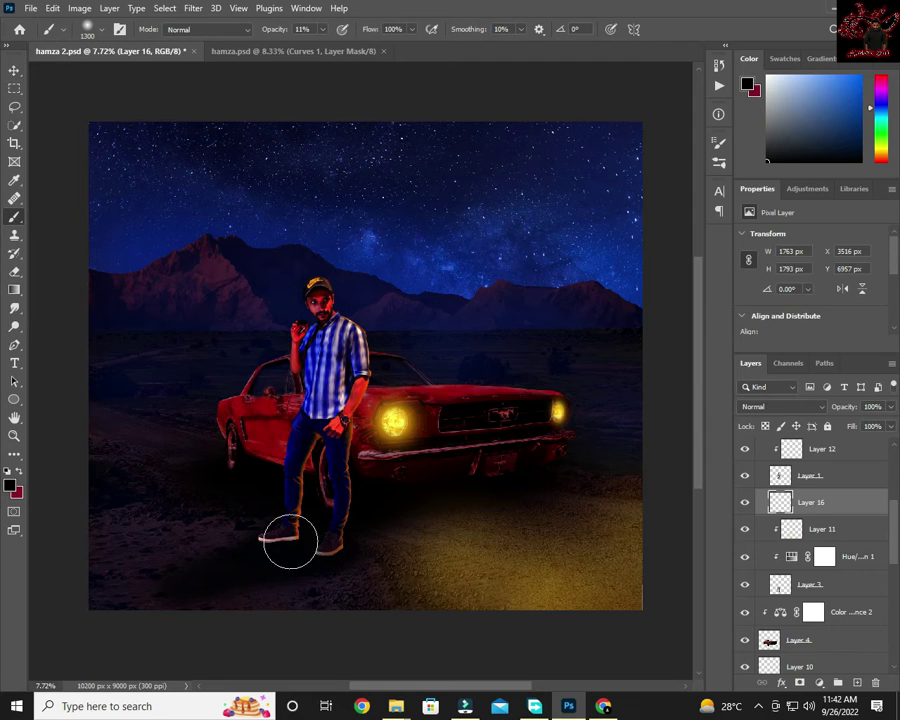
# On Layer 17, paint orange rim light with a 60 px brush down the leg onto the shoe.
pyautogui.hotkey('ctrl', 'shift', 'alt', 'n')
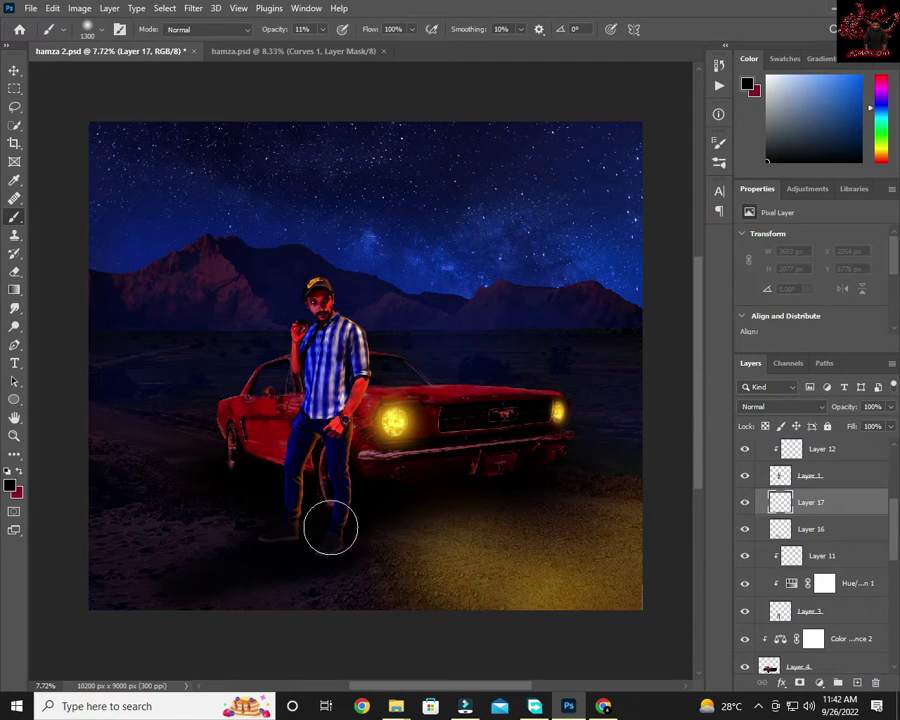
pyautogui.scroll(3, 368, 476)
pyautogui.scroll(2, 410, 402)
pyautogui.scroll(1, 380, 368)
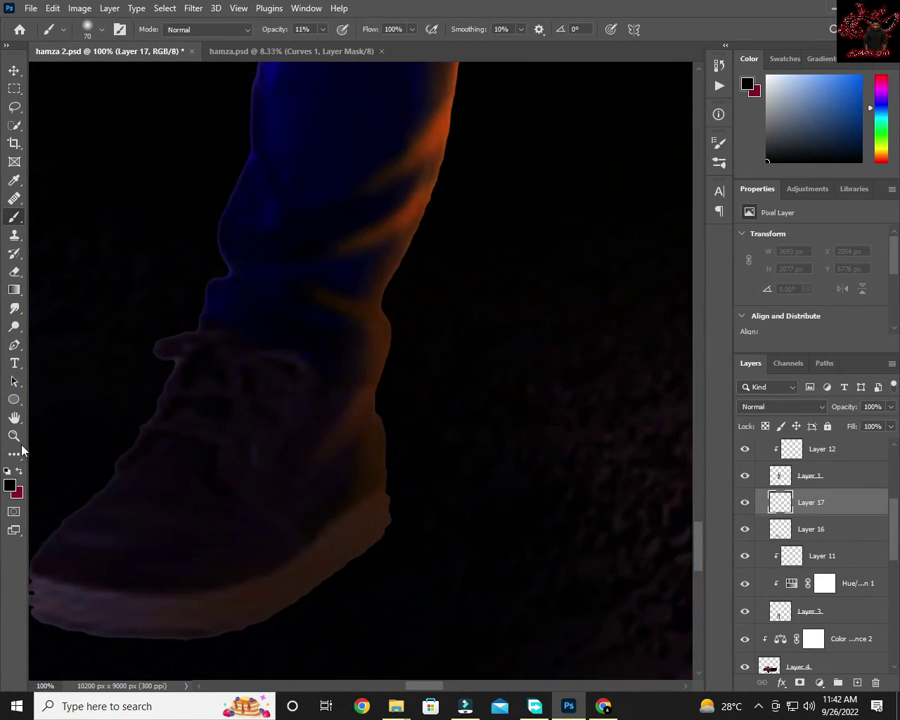
pyautogui.click(10, 485)
pyautogui.click(700, 305)
pyautogui.press('Return')
pyautogui.moveTo(362, 385); pyautogui.dragTo(379, 458)
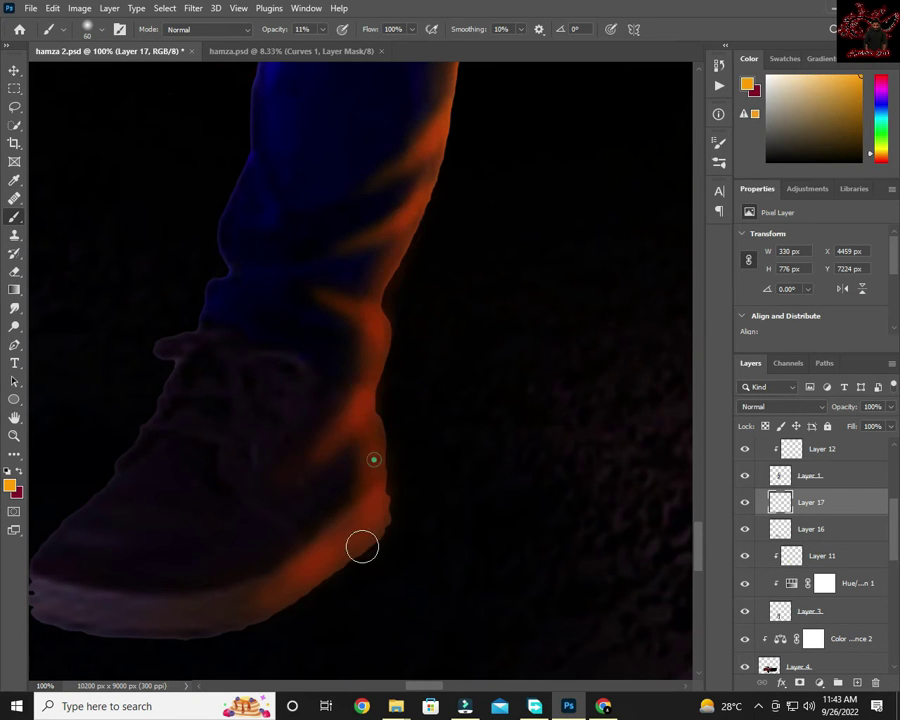
pyautogui.scroll(-3, 362, 546)
pyautogui.scroll(3, 143, 299)
pyautogui.scroll(1, 277, 295)
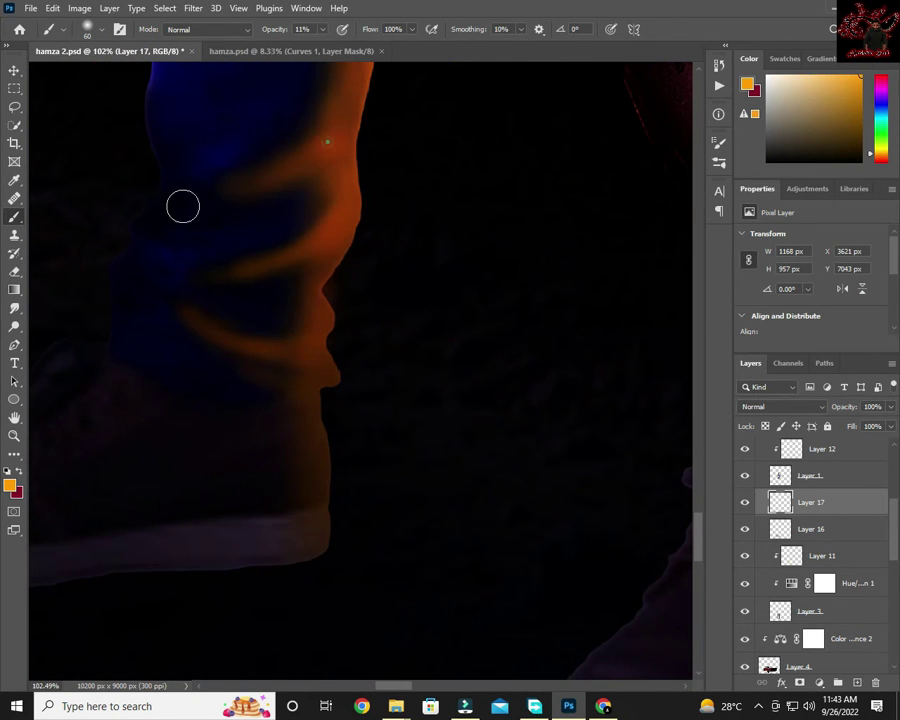
pyautogui.scroll(-3, 112, 530)
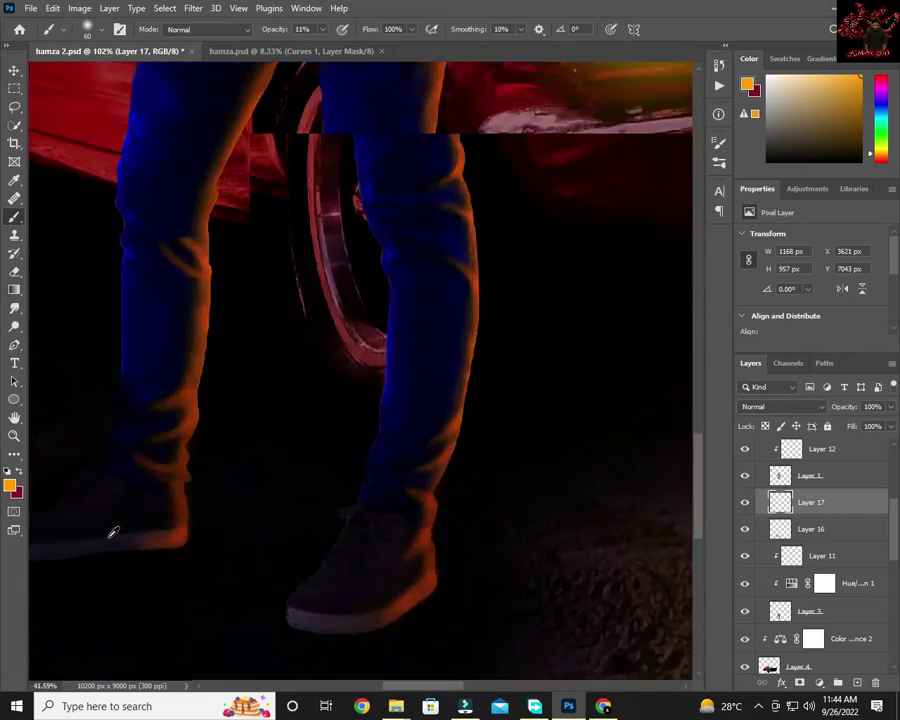
pyautogui.scroll(-2, 200, 450)
pyautogui.scroll(-2, 432, 367)
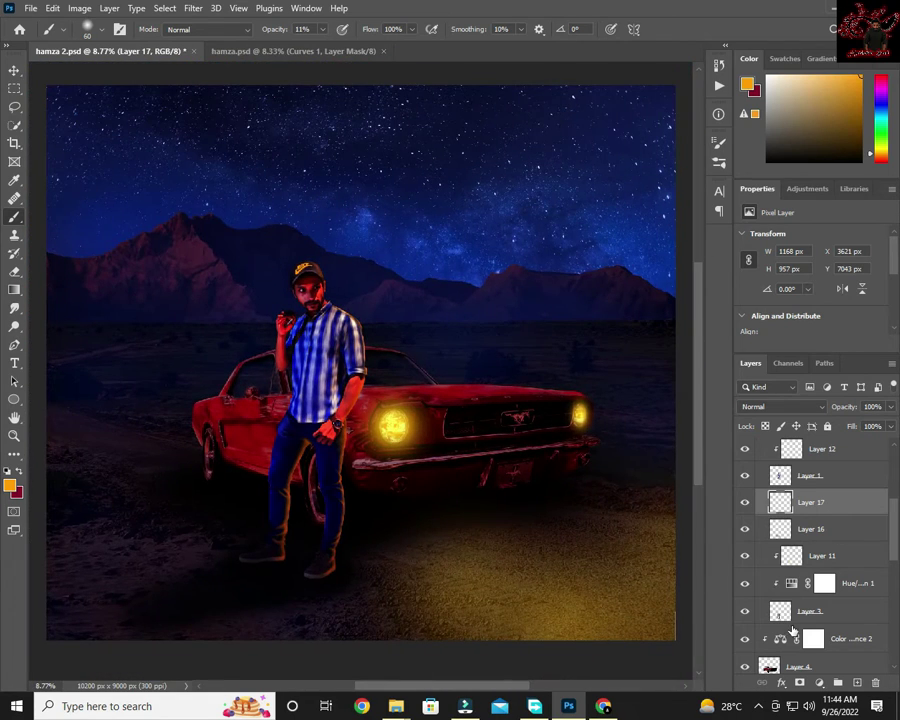
pyautogui.scroll(-4, 793, 600)
# Darken the background landscape photo with a Curves adjustment, pulling the midpoint down.
pyautogui.click(874, 566)
pyautogui.click(79, 8)
pyautogui.click(267, 73)
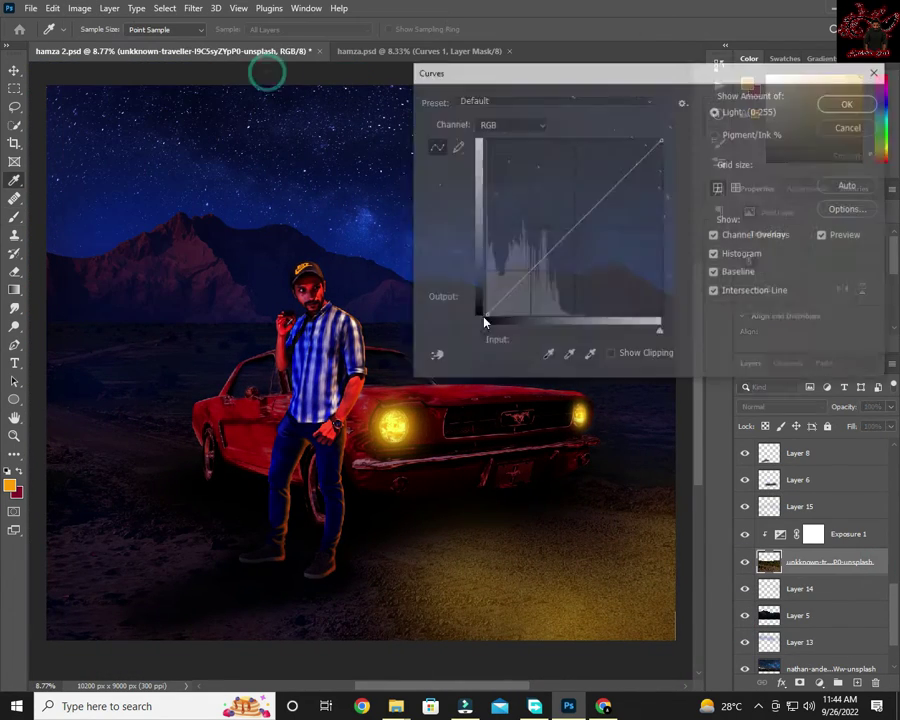
pyautogui.moveTo(590, 213); pyautogui.dragTo(591, 231)
pyautogui.press('Return')
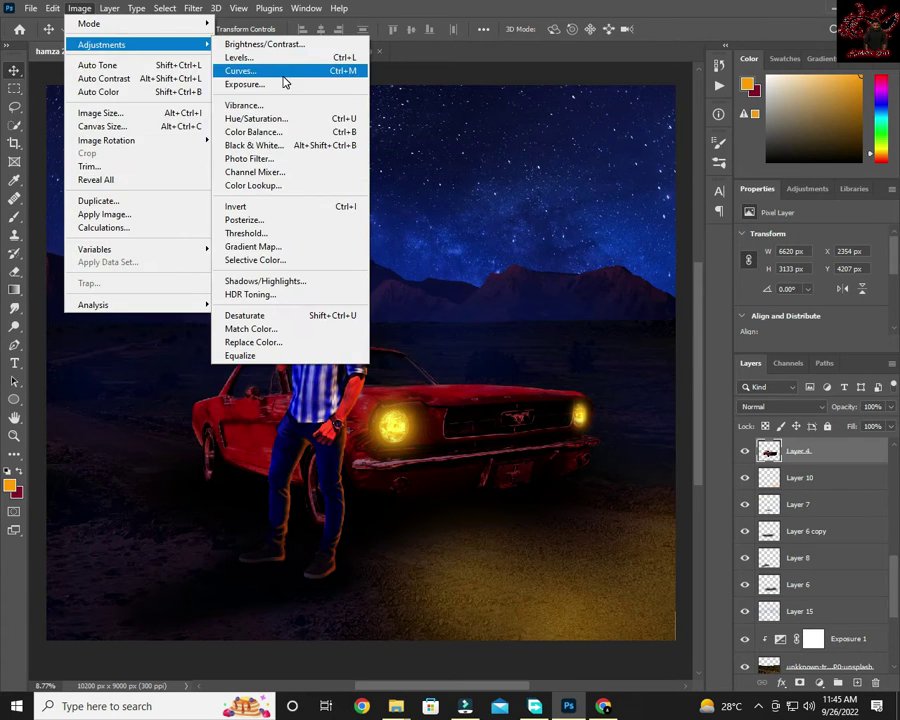
# Try a brightening Curves adjustment and cancel it, then restore the Photoshop window.
pyautogui.click(284, 80)
pyautogui.moveTo(562, 241); pyautogui.dragTo(562, 217)
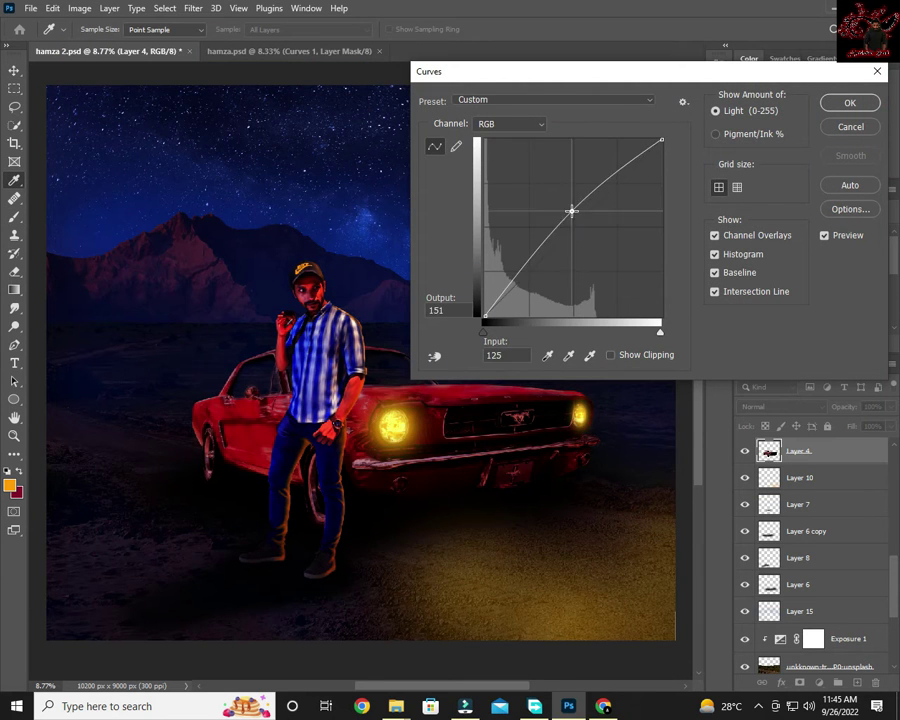
pyautogui.click(840, 130)
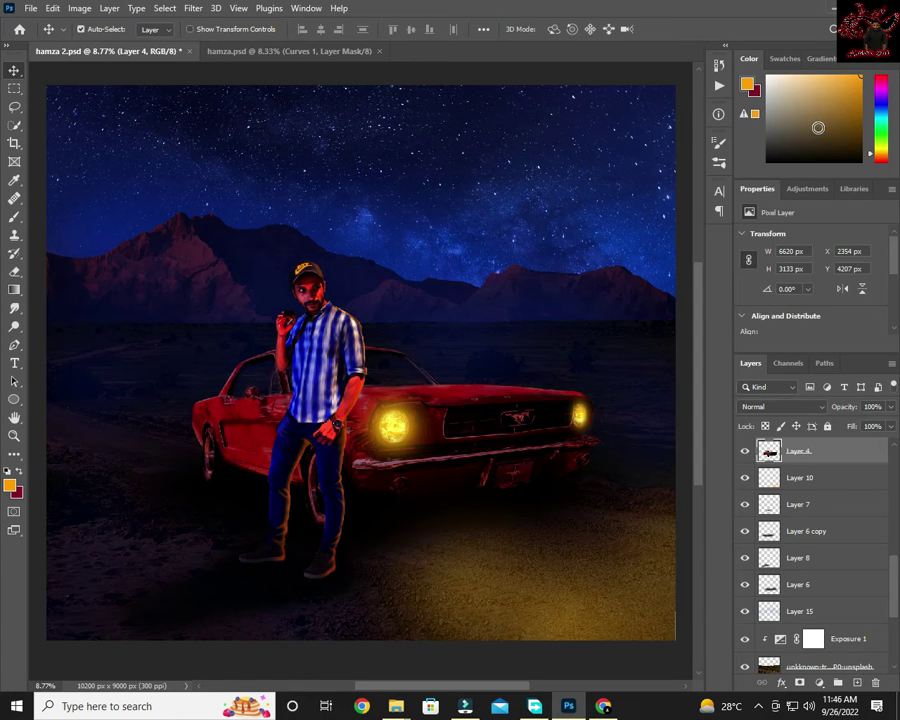
pyautogui.click(830, 10)
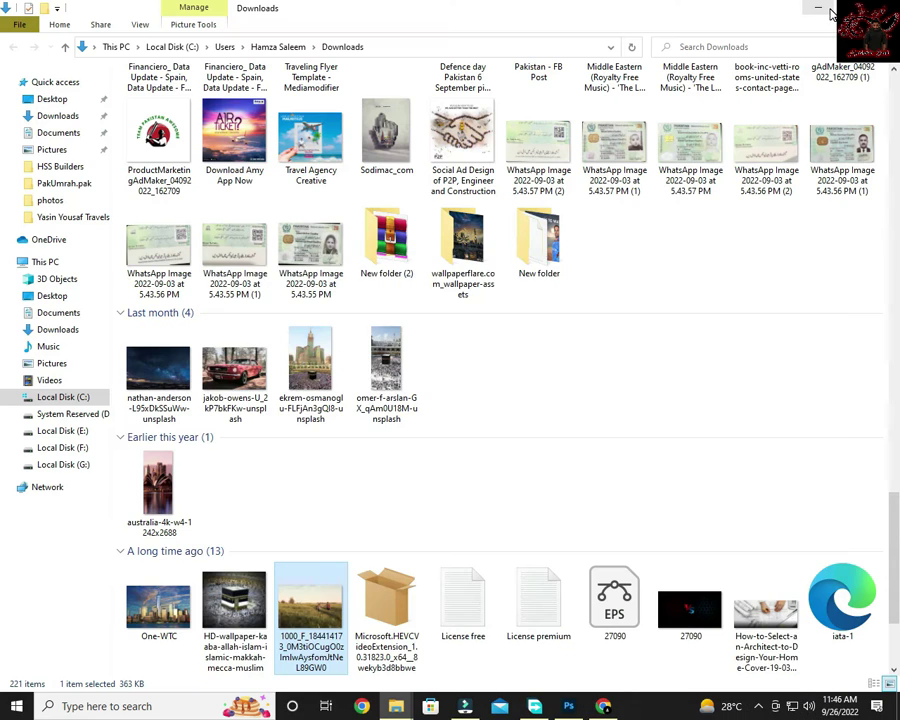
pyautogui.click(566, 706)
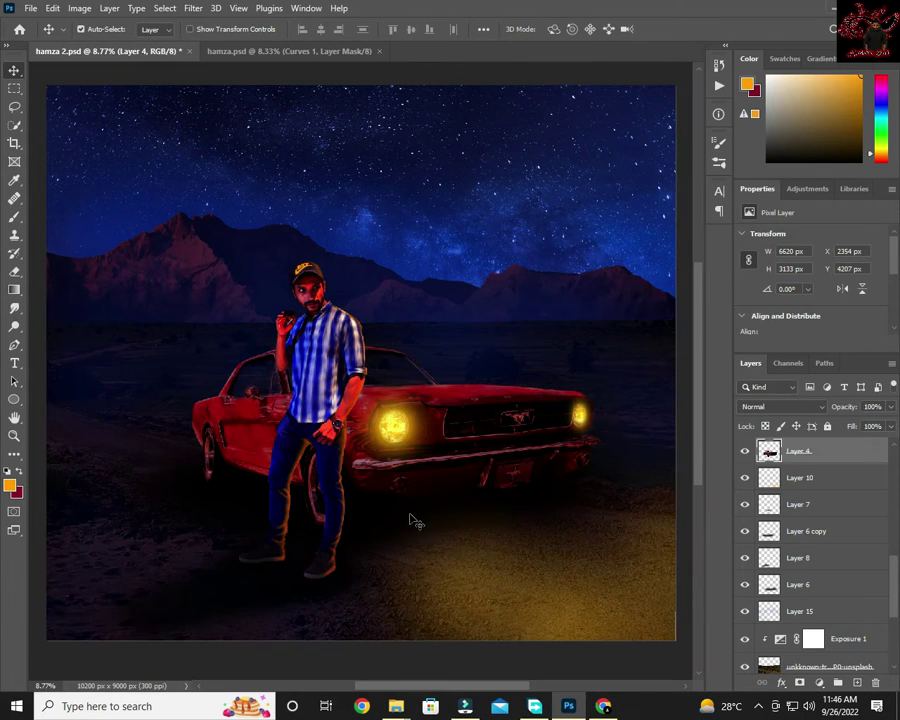
# Undo the trial gradient and brush faint black shadow over the left mountains and the man's feet.
pyautogui.moveTo(177, 325); pyautogui.dragTo(271, 446)
pyautogui.hotkey('ctrl', 'z')
pyautogui.press('b')
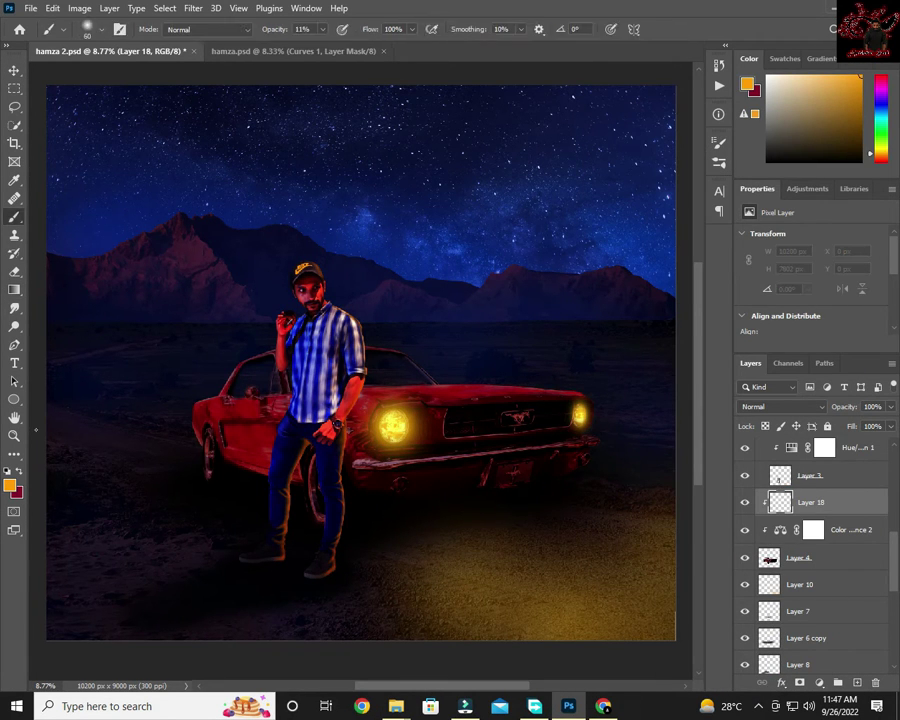
pyautogui.keyDown('alt'); pyautogui.click(336, 283); pyautogui.keyUp('alt')
pyautogui.press(']')
pyautogui.press(']')
pyautogui.press(']')
pyautogui.moveTo(409, 300)
pyautogui.mouseDown()
pyautogui.moveTo(205, 418)
pyautogui.moveTo(222, 266)
pyautogui.mouseUp()
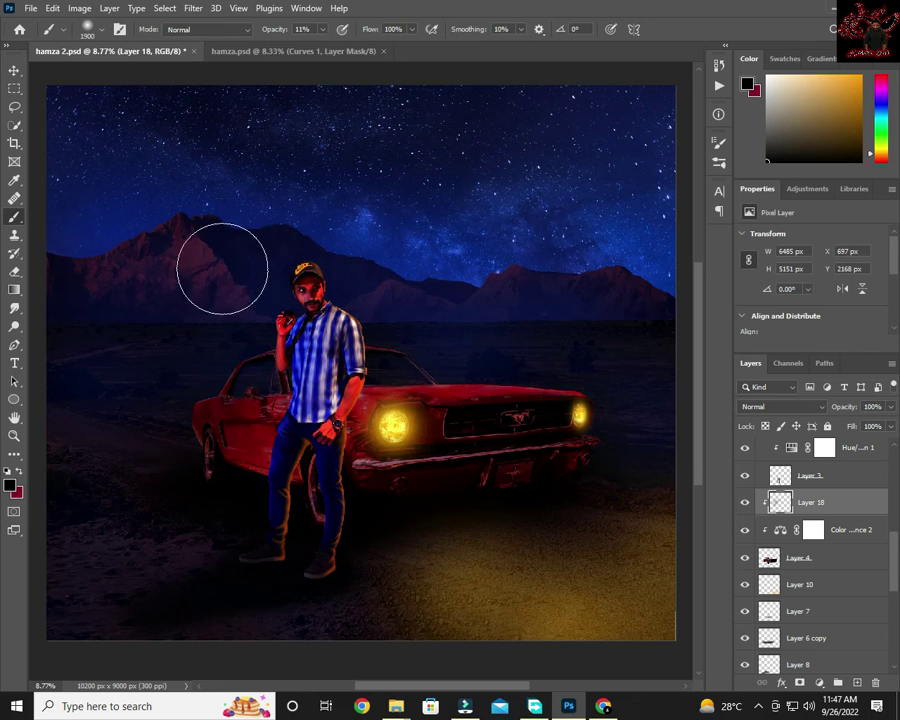
pyautogui.moveTo(311, 568); pyautogui.dragTo(303, 606)
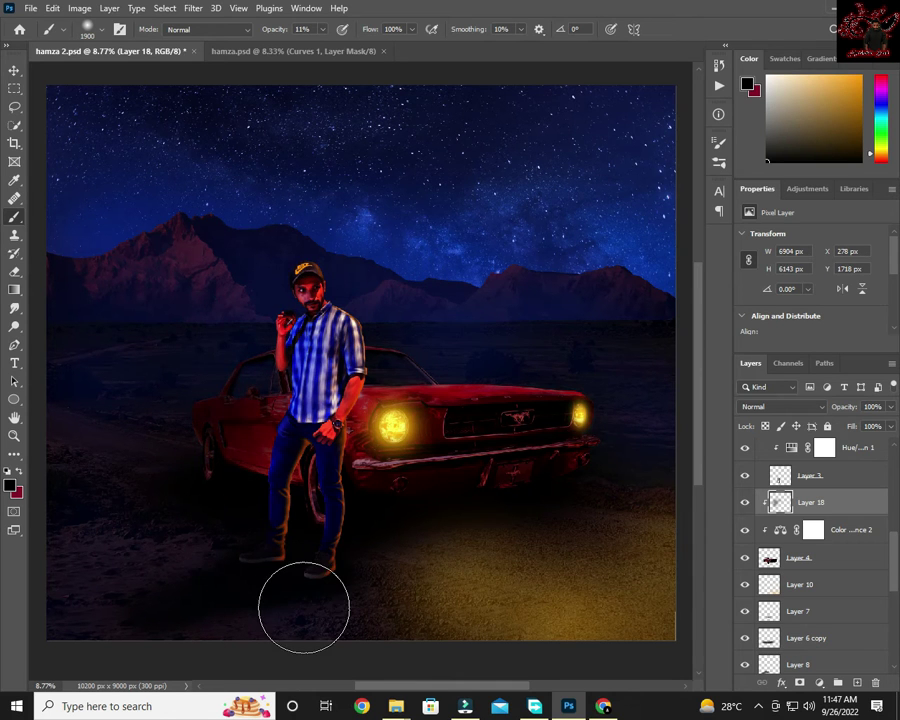
# Choose a light blue foreground colour and set Layer 13 to Color Dodge.
pyautogui.scroll(-1, 302, 433)
pyautogui.scroll(-5, 810, 580)
pyautogui.click(800, 657)
pyautogui.click(10, 485)
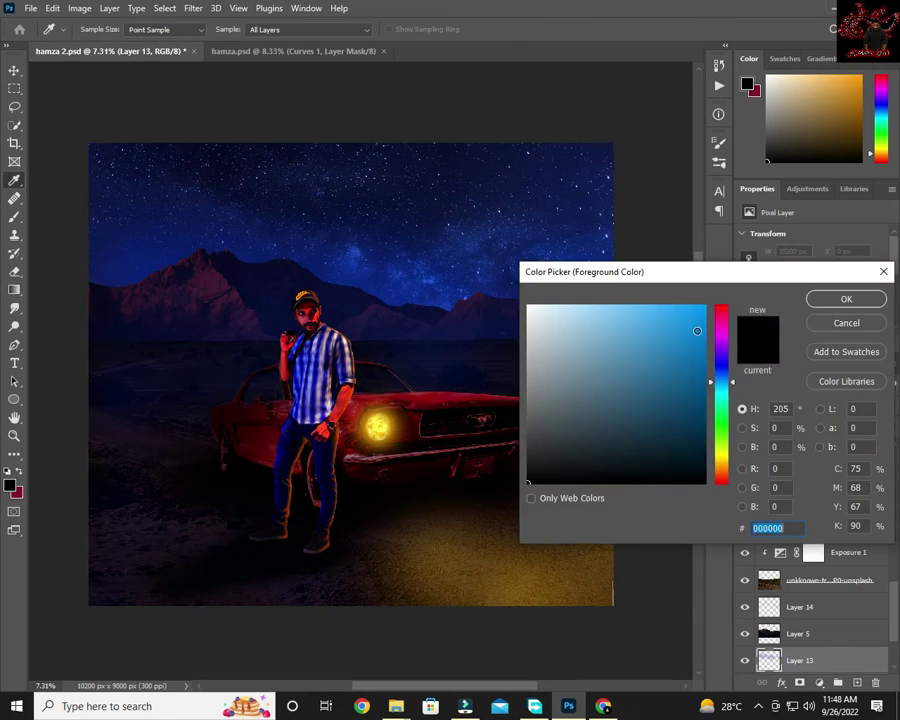
pyautogui.click(690, 322)
pyautogui.click(843, 296)
pyautogui.click(782, 407)
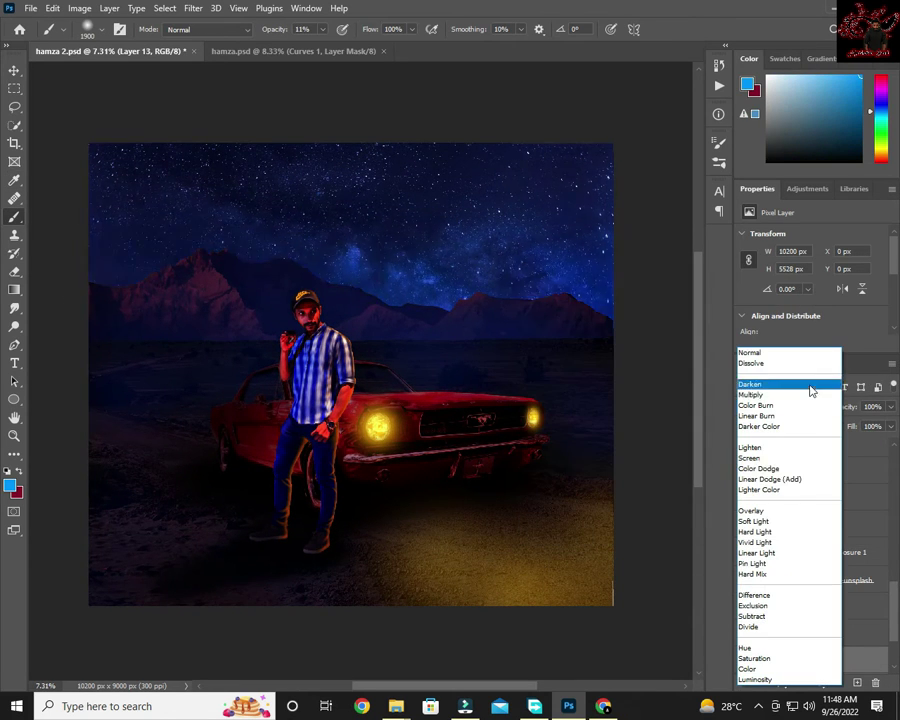
pyautogui.click(819, 470)
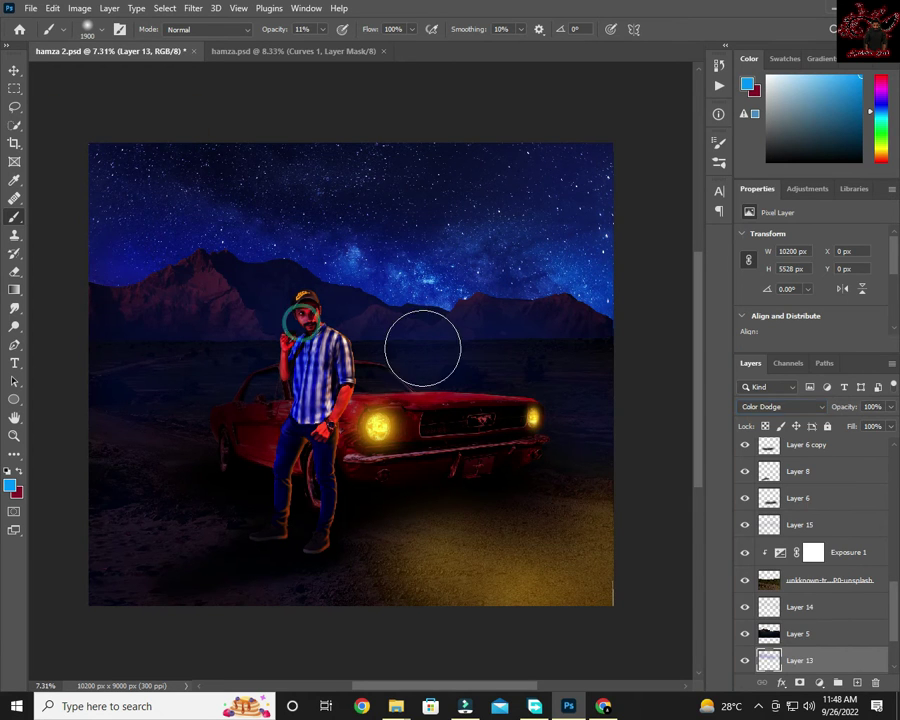
# Set Layer 15 to Color Dodge and lower the brush opacity to 9%.
pyautogui.keyDown('ctrl'); pyautogui.click(478, 405); pyautogui.keyUp('ctrl')
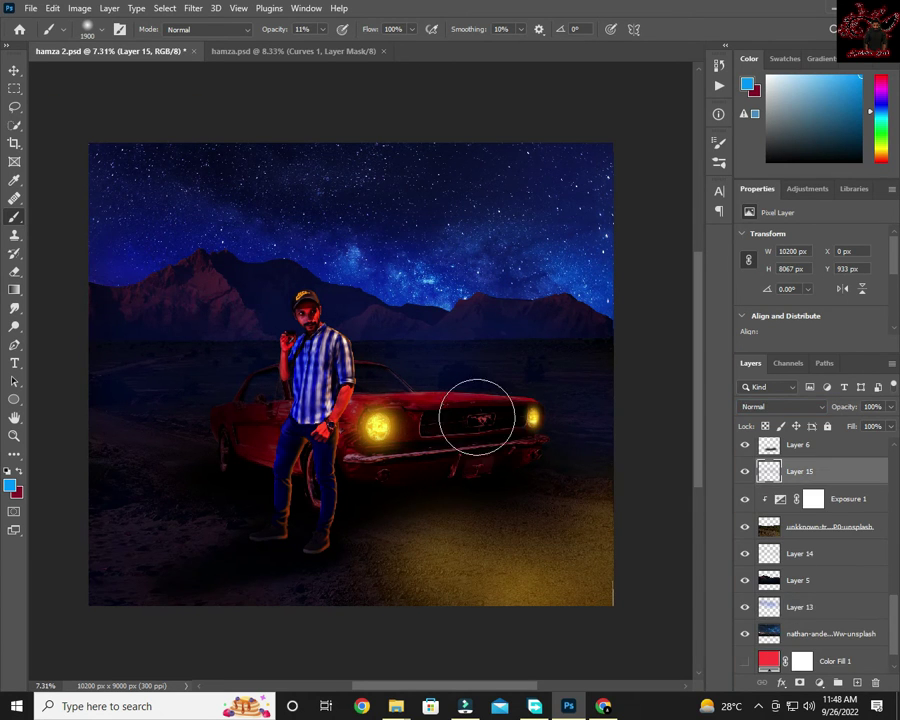
pyautogui.click(800, 407)
pyautogui.press('Escape')
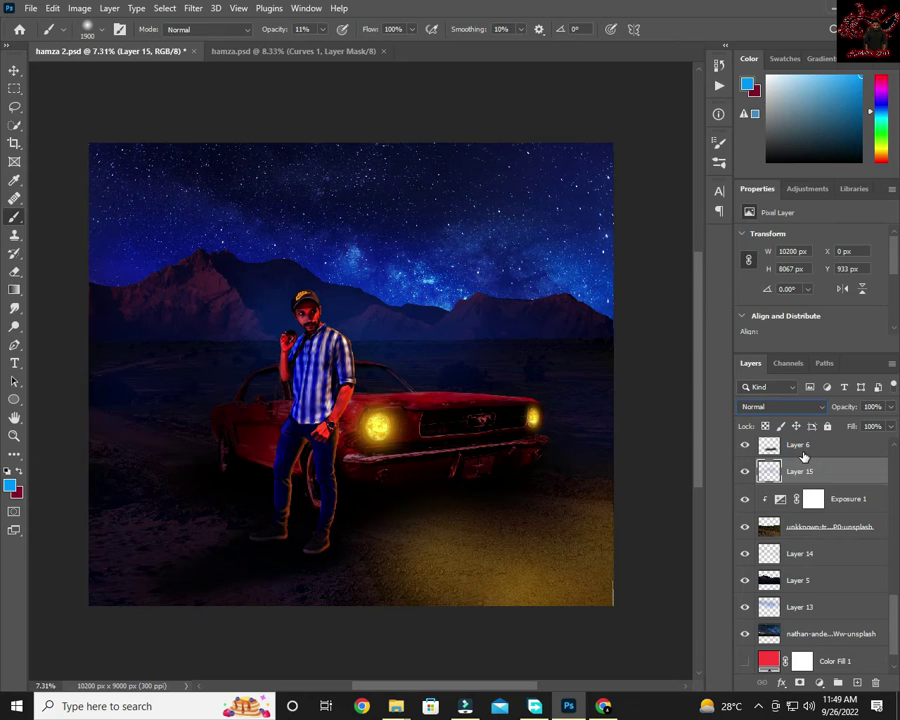
pyautogui.click(816, 409)
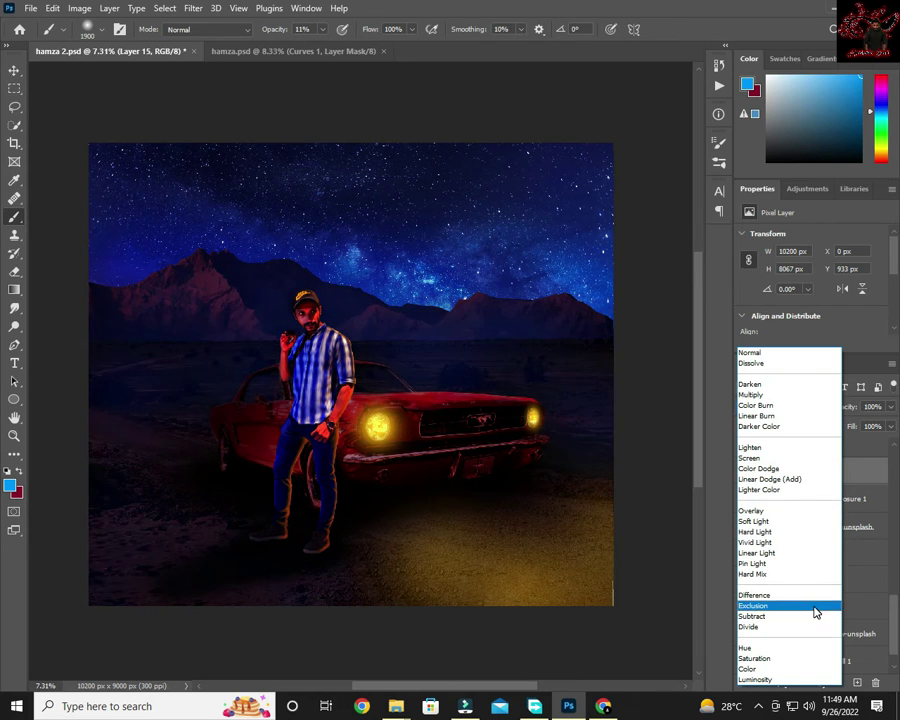
pyautogui.click(760, 468)
pyautogui.click(321, 29)
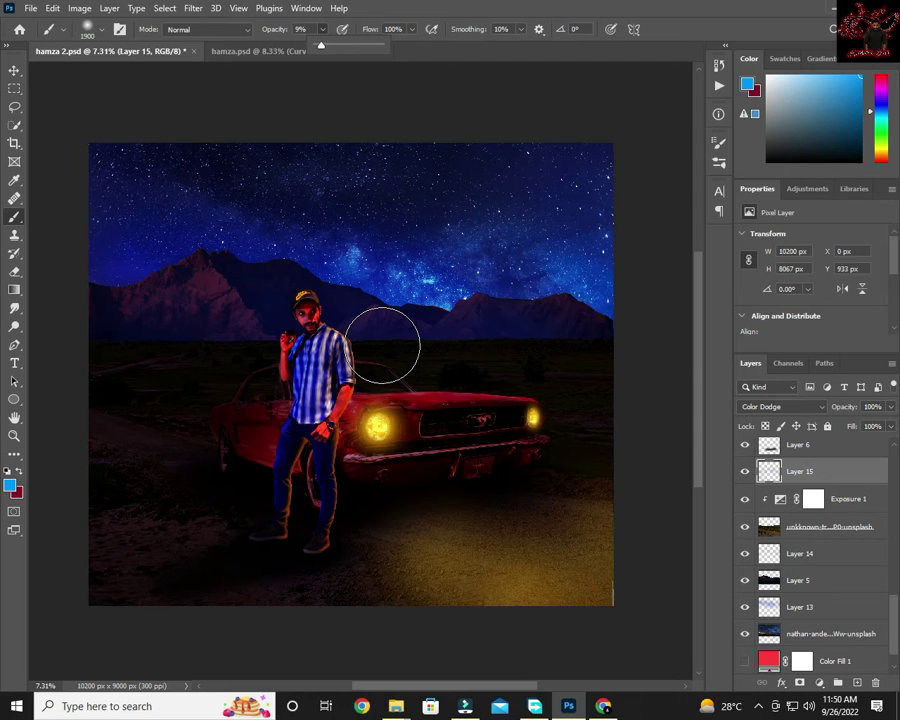
pyautogui.click(112, 340)
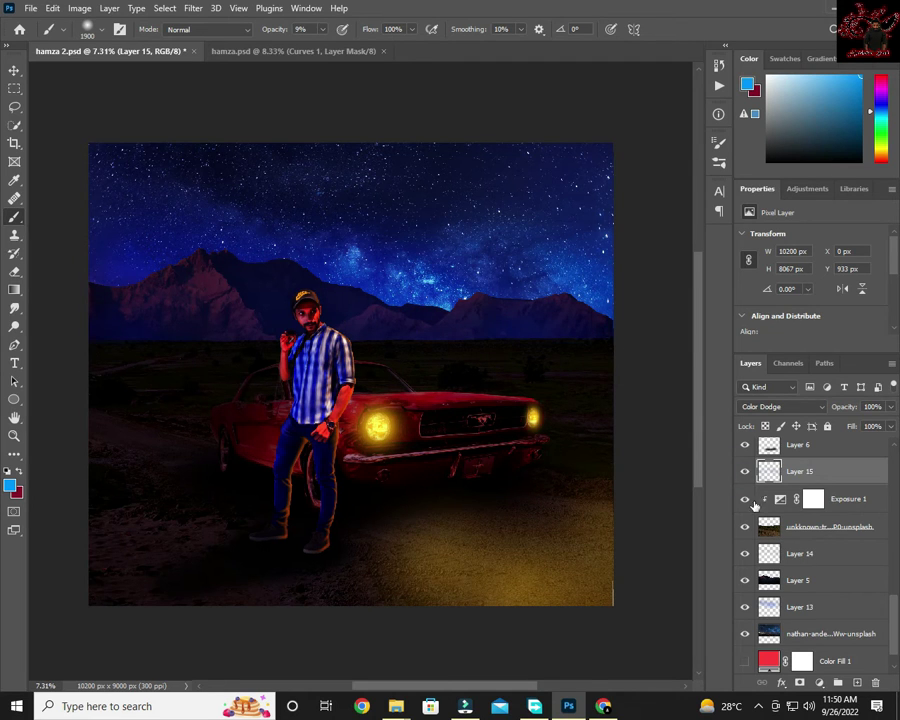
pyautogui.scroll(3, 755, 505)
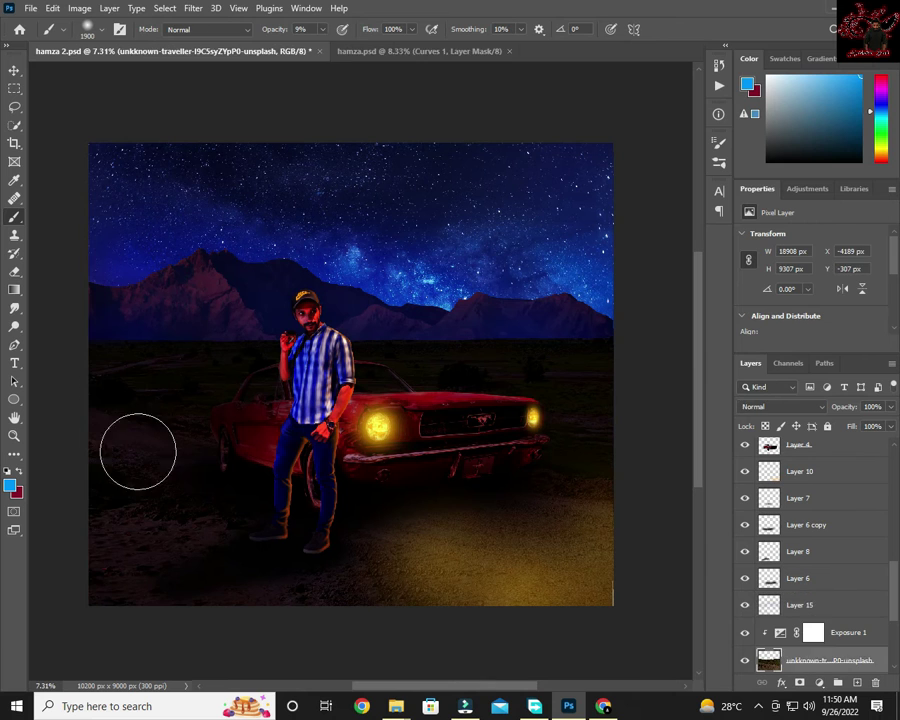
# Compare Layer 15 hidden and shown, select the top Layer 9 copy, and save the document.
pyautogui.click(745, 605)
pyautogui.click(745, 605)
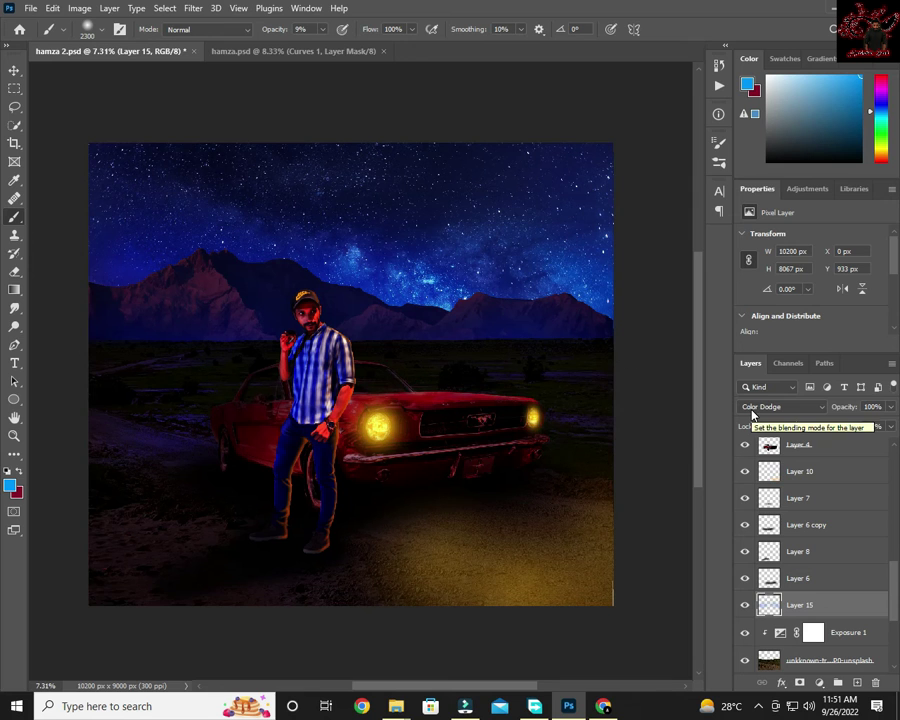
pyautogui.click(798, 445)
pyautogui.scroll(2, 810, 487)
pyautogui.click(810, 475)
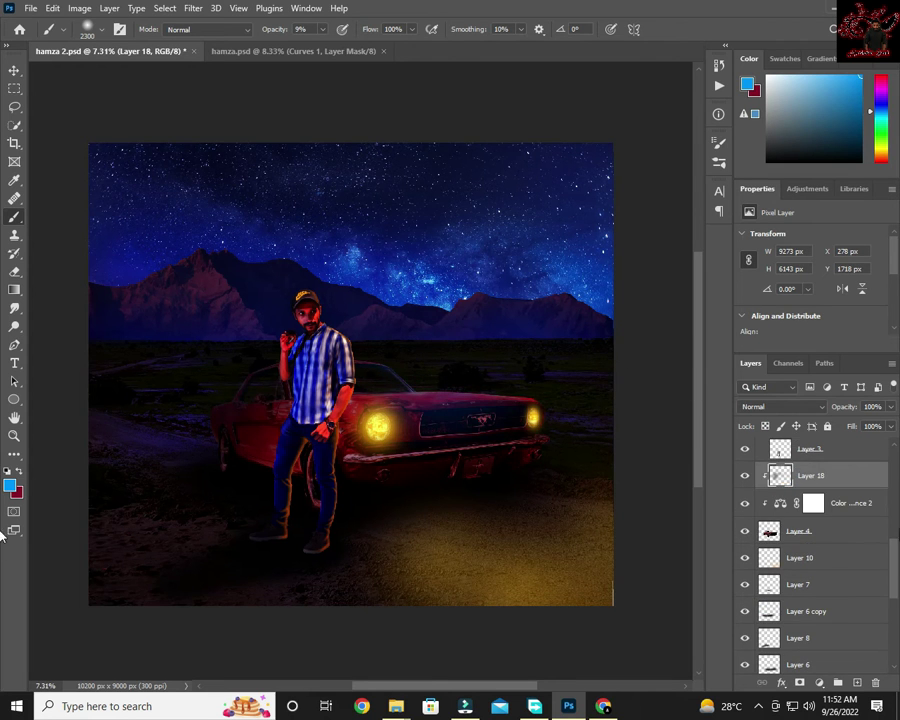
pyautogui.scroll(5, 815, 500)
pyautogui.click(815, 452)
pyautogui.hotkey('ctrl', 's')
# Add a Color Balance adjustment and shift its midtones toward magenta and blue.
pyautogui.click(819, 683)
pyautogui.click(763, 561)
pyautogui.moveTo(792, 312)
pyautogui.mouseDown()
pyautogui.moveTo(807, 312)
pyautogui.moveTo(797, 312)
pyautogui.moveTo(809, 270)
pyautogui.mouseUp()
# Add an Exposure adjustment on top, darken it, and toggle it to compare.
pyautogui.click(838, 682)
pyautogui.click(796, 488)
pyautogui.moveTo(812, 297)
pyautogui.mouseDown()
pyautogui.moveTo(811, 326)
pyautogui.moveTo(799, 326)
pyautogui.mouseUp()
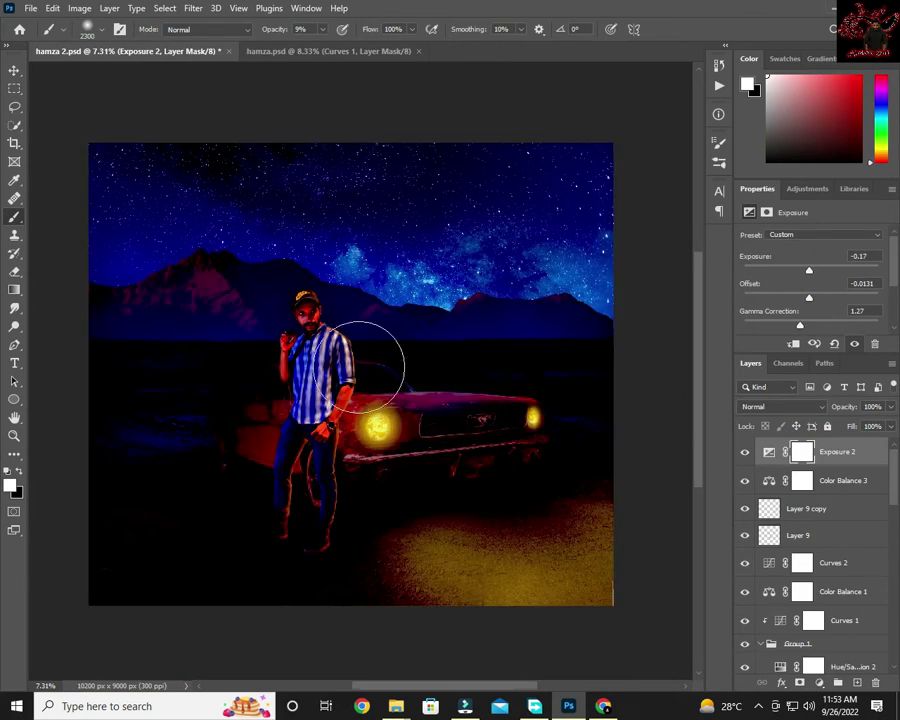
pyautogui.scroll(3, 360, 360)
pyautogui.scroll(-3, 360, 360)
pyautogui.click(744, 452)
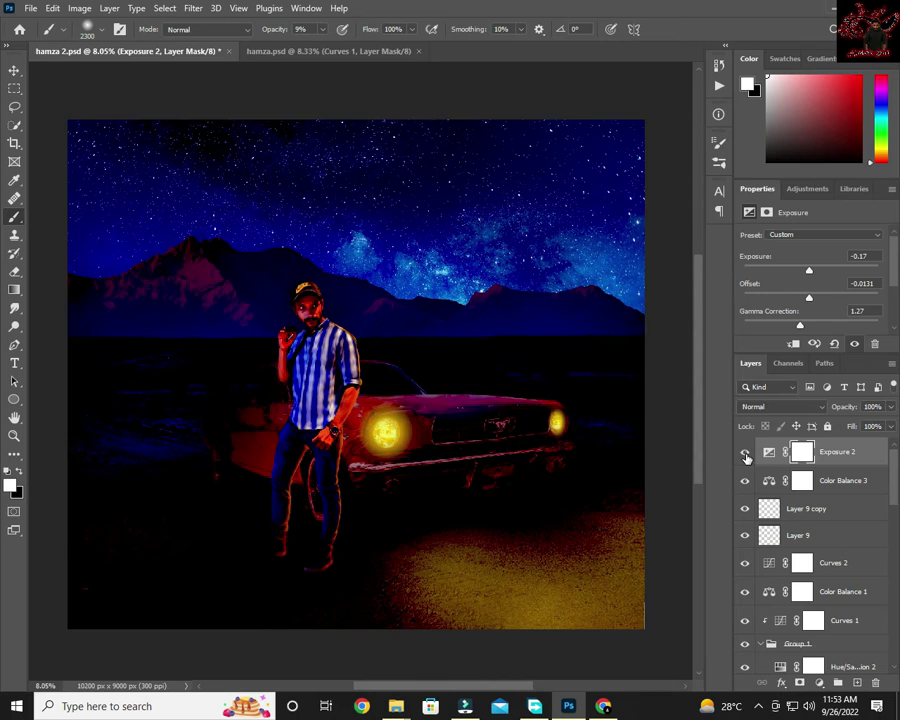
# Settle Exposure 2 at gamma 0.92 with a slightly negative exposure.
pyautogui.moveTo(799, 326); pyautogui.dragTo(811, 326)
pyautogui.moveTo(809, 270); pyautogui.dragTo(815, 270)
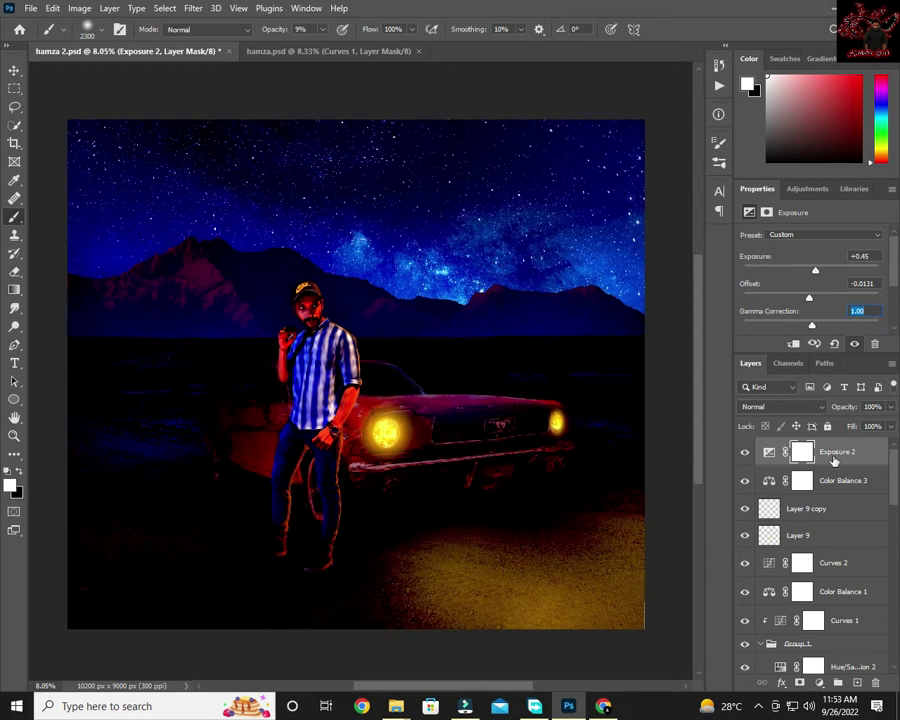
pyautogui.hotkey('ctrl', 'z')
pyautogui.hotkey('ctrl', 'z')
pyautogui.hotkey('ctrl', 'z')
pyautogui.hotkey('ctrl', 'shift', 'z')
pyautogui.moveTo(818, 328); pyautogui.dragTo(808, 297)
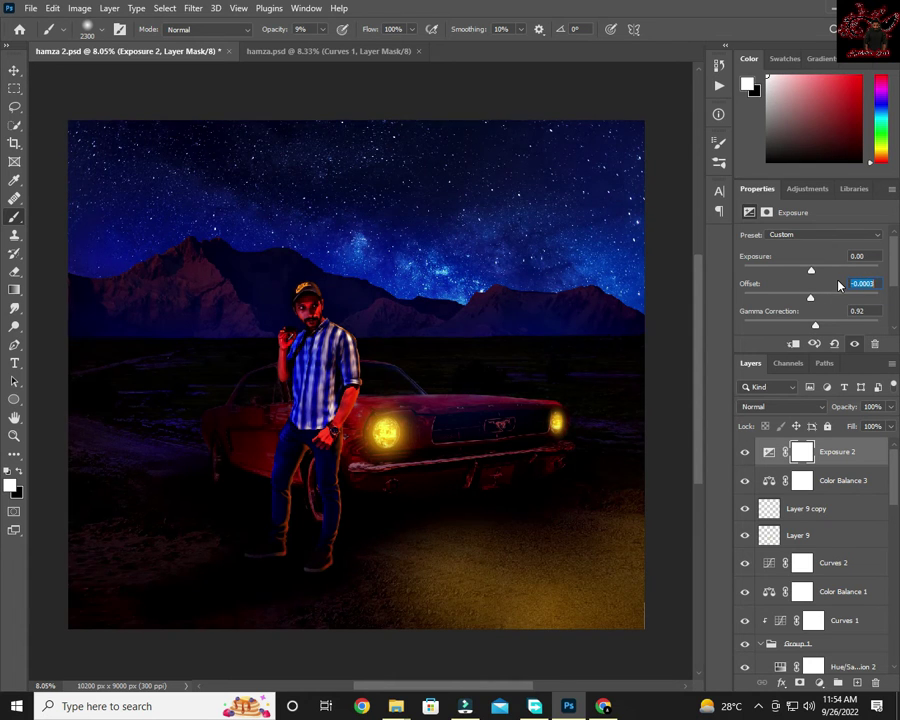
pyautogui.press('Down')
pyautogui.press('Down')
pyautogui.press('Down')
pyautogui.press('Down')
pyautogui.press('Down')
pyautogui.press('Down')
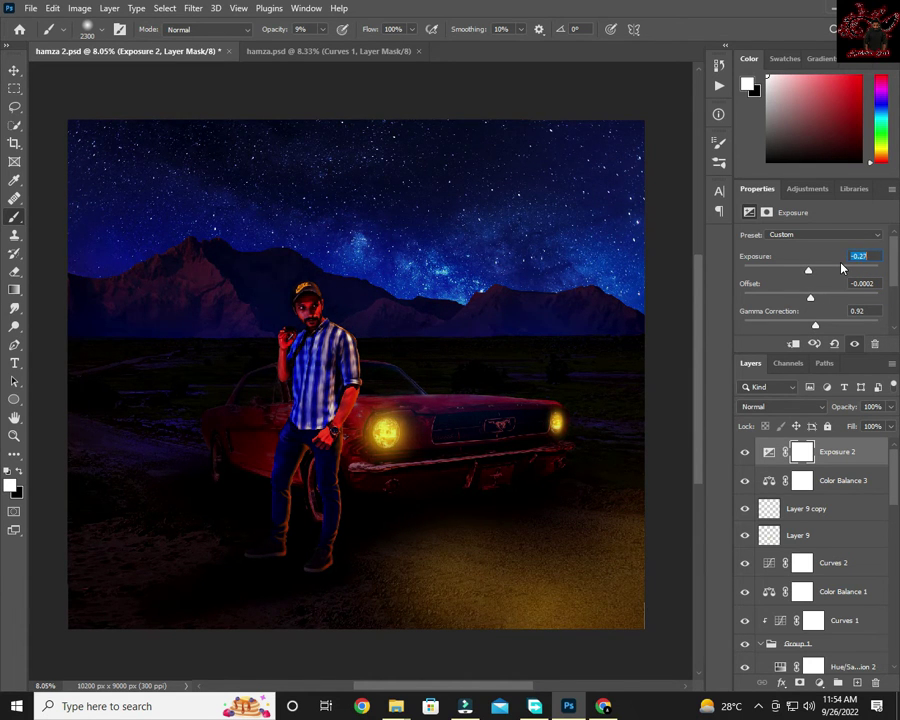
pyautogui.click(14, 70)
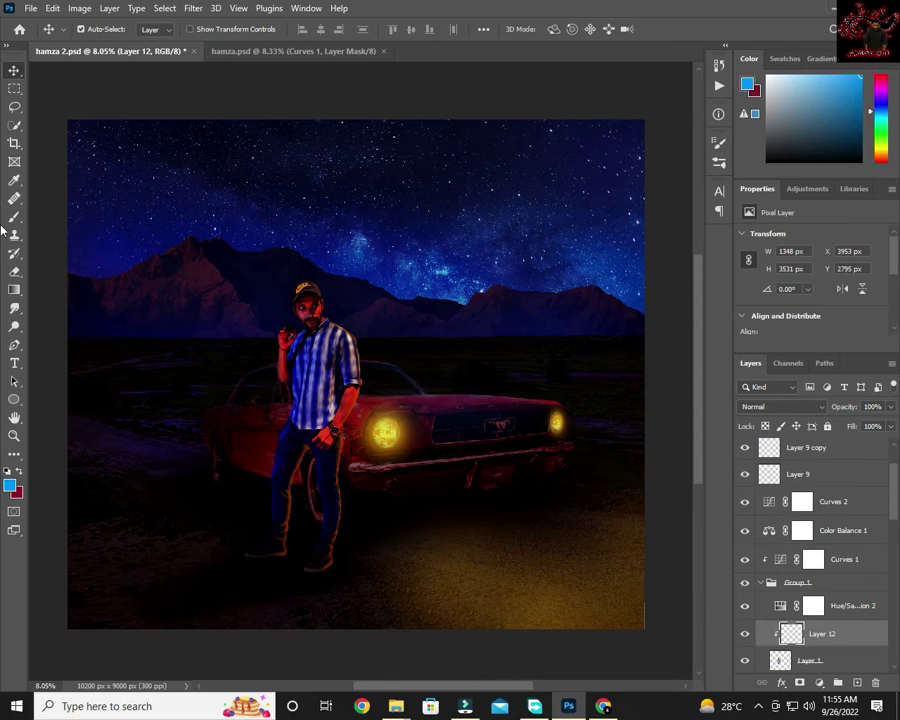
# Pick a warm yellow foreground colour.
pyautogui.click(10, 485)
pyautogui.click(844, 297)
pyautogui.scroll(5, 340, 330)
pyautogui.scroll(-1, 270, 194)
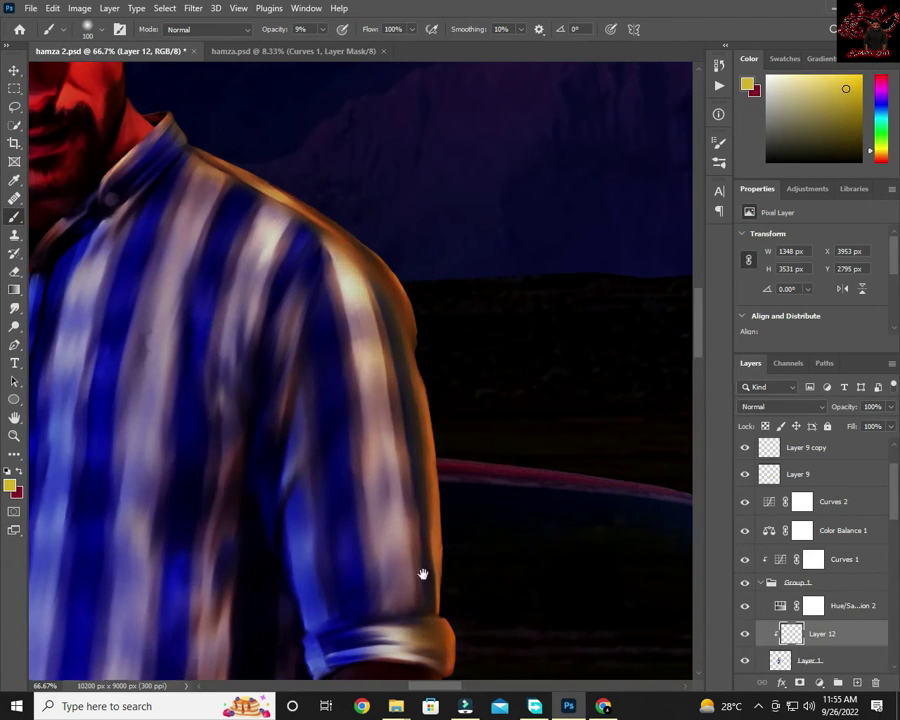
pyautogui.scroll(5, 420, 574)
pyautogui.scroll(-2, 322, 350)
pyautogui.scroll(-1, 384, 436)
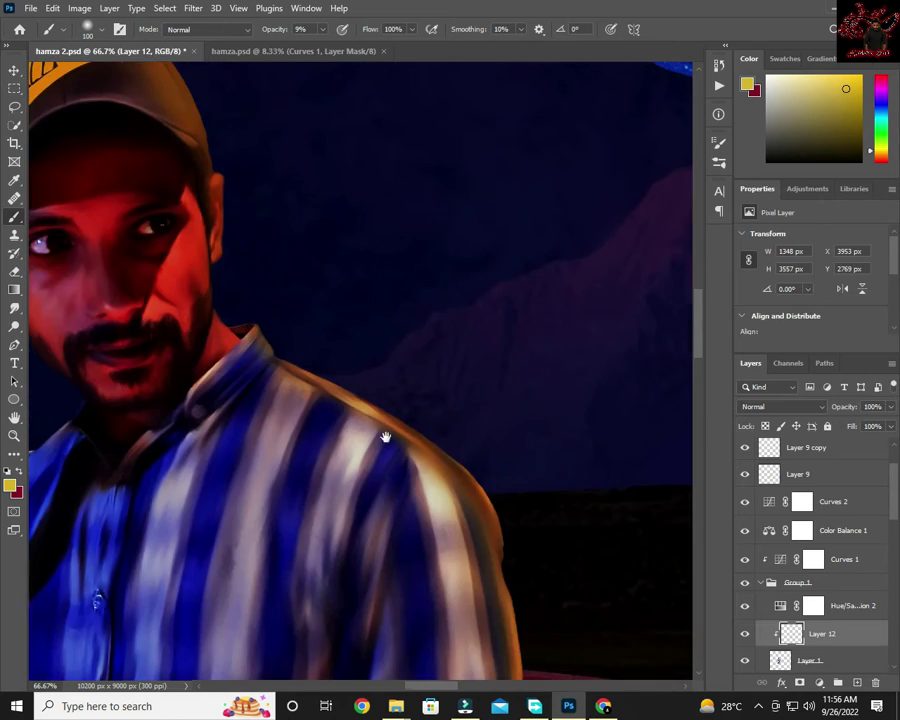
pyautogui.scroll(-4, 392, 392)
pyautogui.scroll(-3, 378, 346)
pyautogui.scroll(-1, 378, 346)
pyautogui.scroll(-1, 820, 560)
# Keep Layer 12 at Normal and paint a faint yellow glow by the man's hand and hip.
pyautogui.click(820, 576)
pyautogui.click(780, 406)
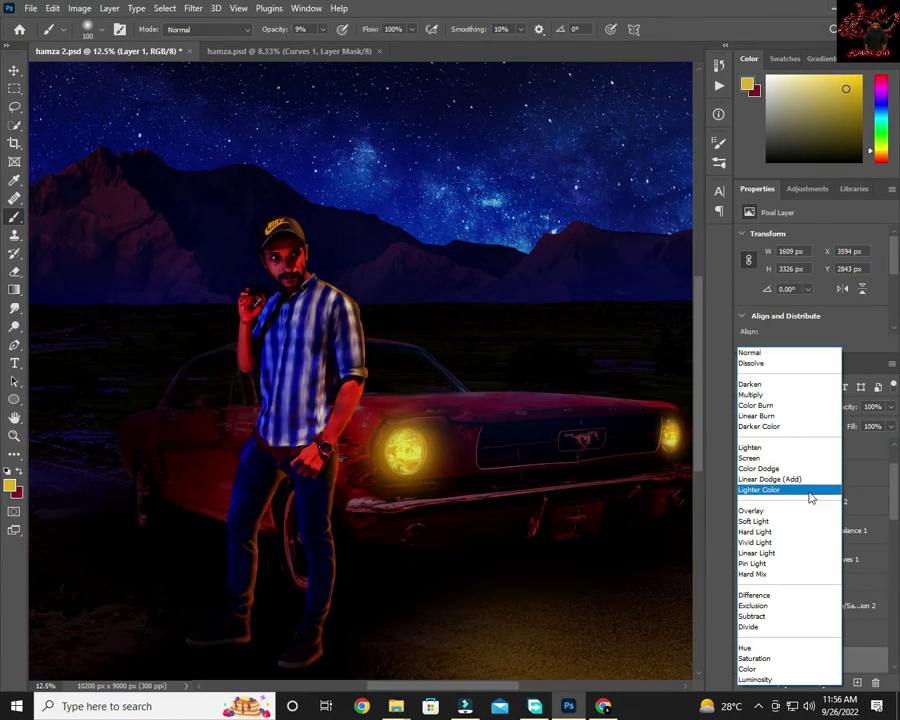
pyautogui.press('Escape')
pyautogui.click(824, 410)
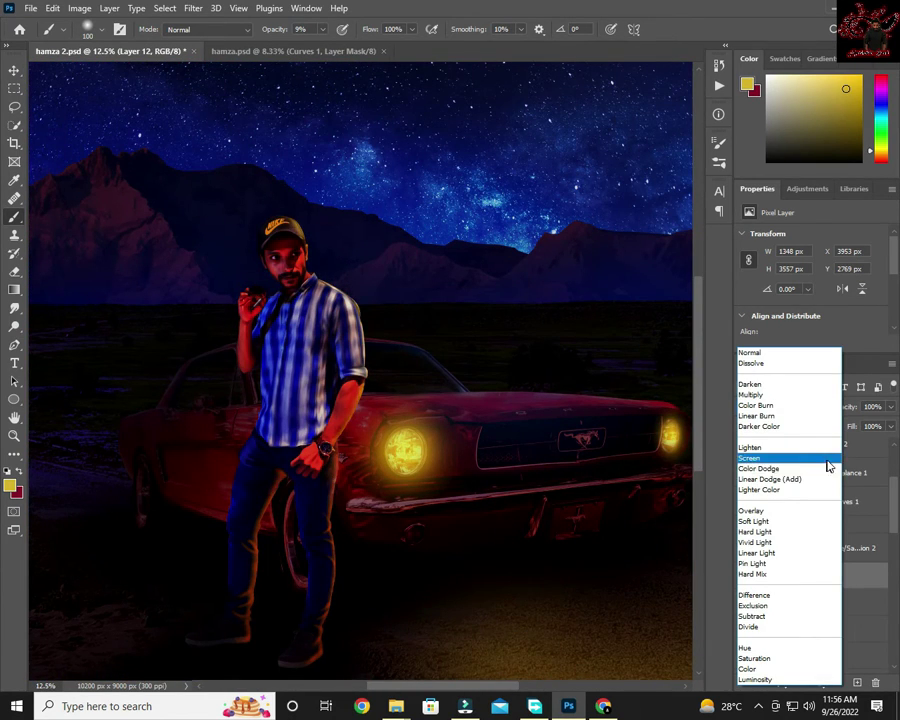
pyautogui.click(770, 352)
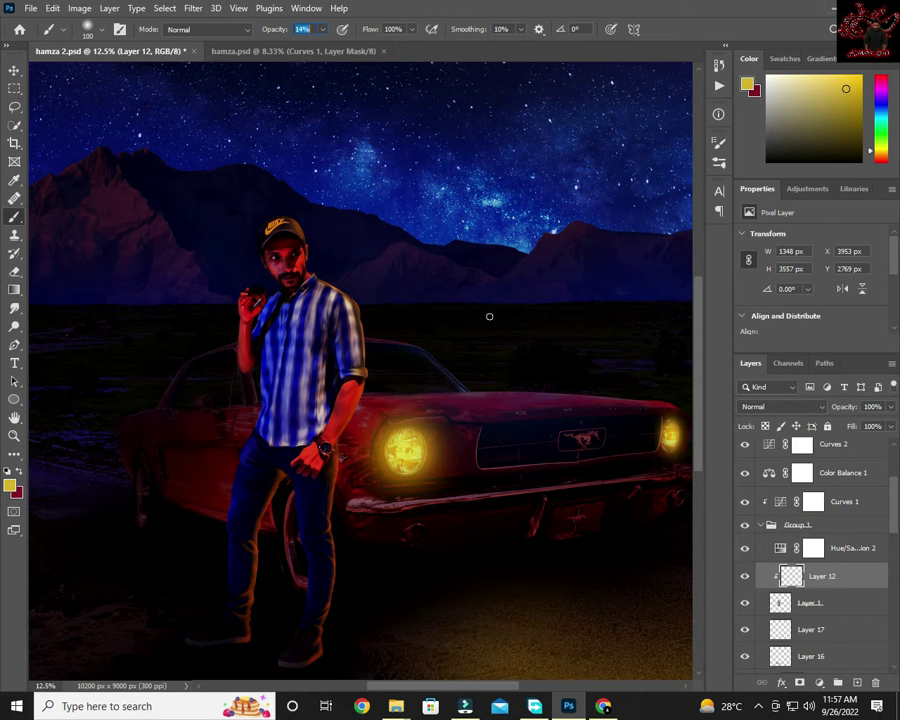
pyautogui.moveTo(340, 513); pyautogui.dragTo(333, 498)
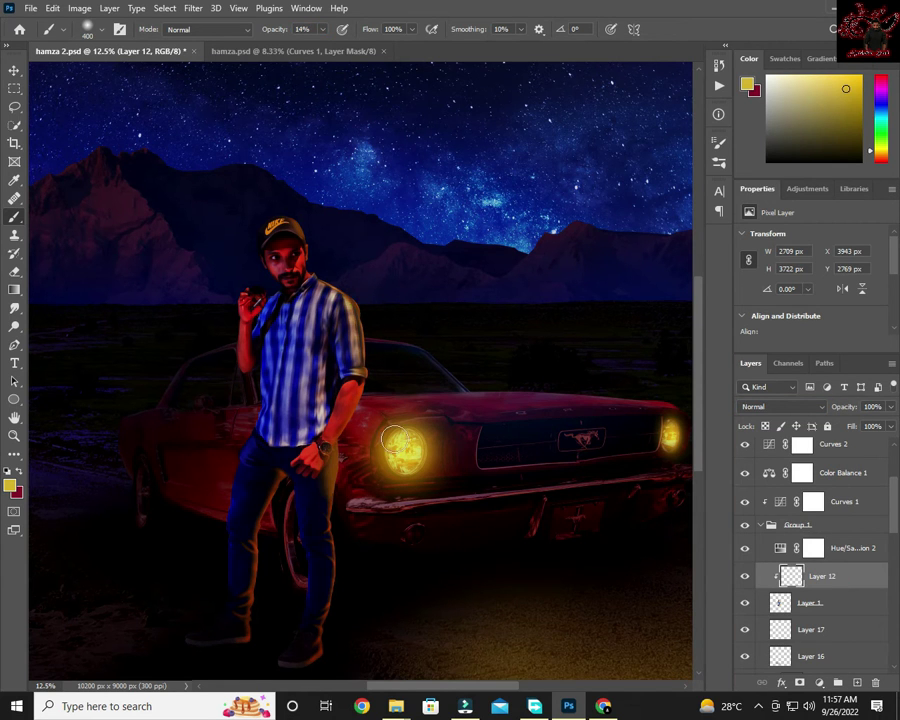
pyautogui.scroll(-1, 393, 440)
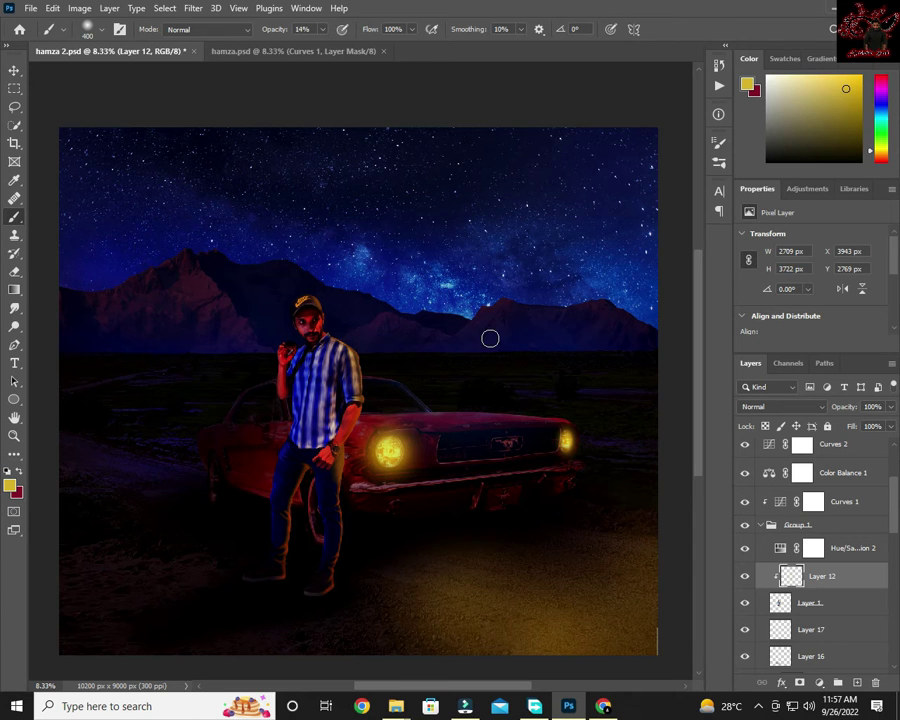
# Add a Hue/Saturation adjustment clipped to Layer 1 with Saturation -16.
pyautogui.click(812, 548)
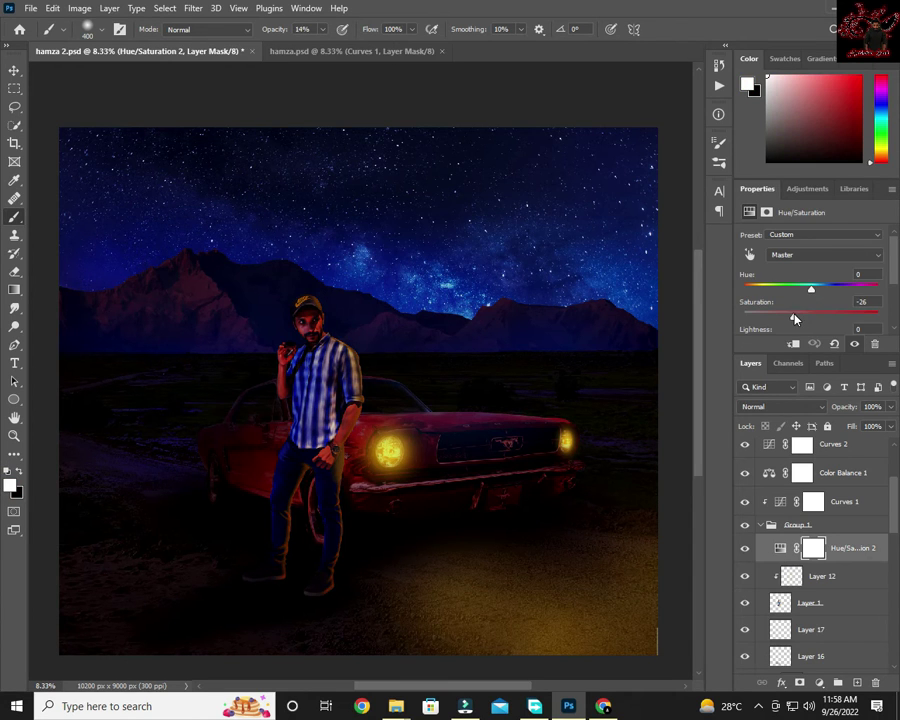
pyautogui.click(810, 603)
pyautogui.click(819, 682)
pyautogui.click(818, 548)
pyautogui.moveTo(812, 318)
pyautogui.mouseDown()
pyautogui.moveTo(788, 320)
pyautogui.moveTo(801, 326)
pyautogui.mouseUp()
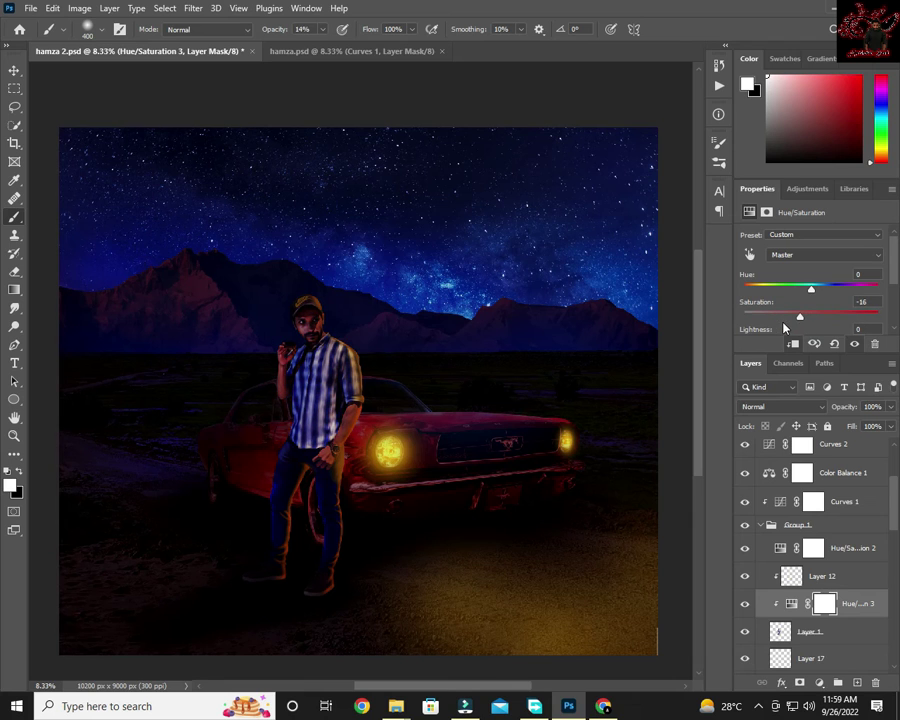
pyautogui.click(744, 605)
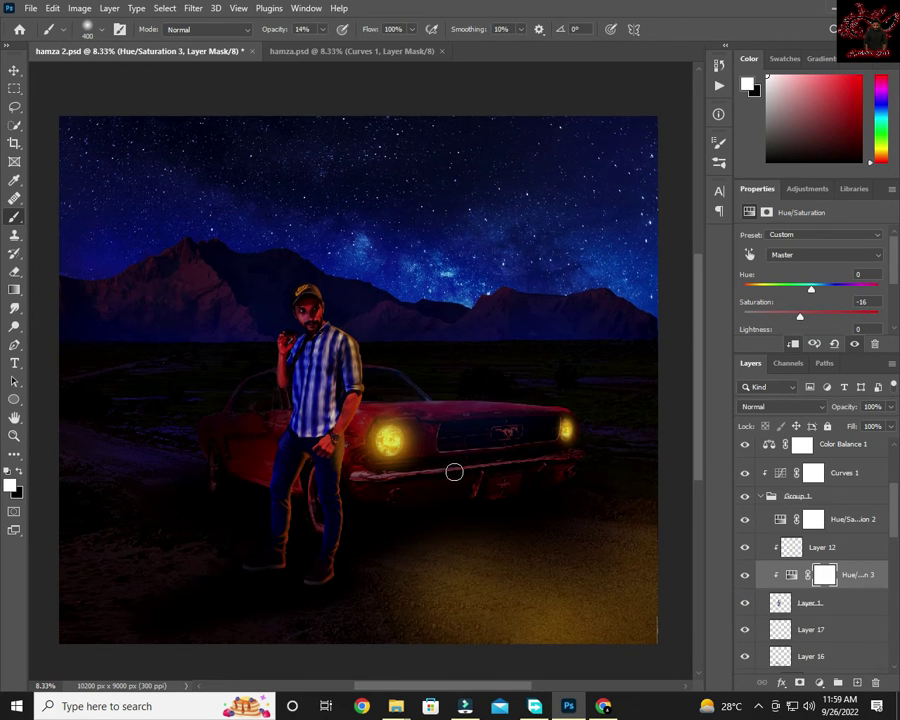
# Paint a brighter golden glow on the lower-right ground with a 2100 px brush, comparing Layer 10.
pyautogui.press(']')
pyautogui.press(']')
pyautogui.press(']')
pyautogui.moveTo(552, 572)
pyautogui.mouseDown()
pyautogui.moveTo(430, 580)
pyautogui.moveTo(589, 661)
pyautogui.mouseUp()
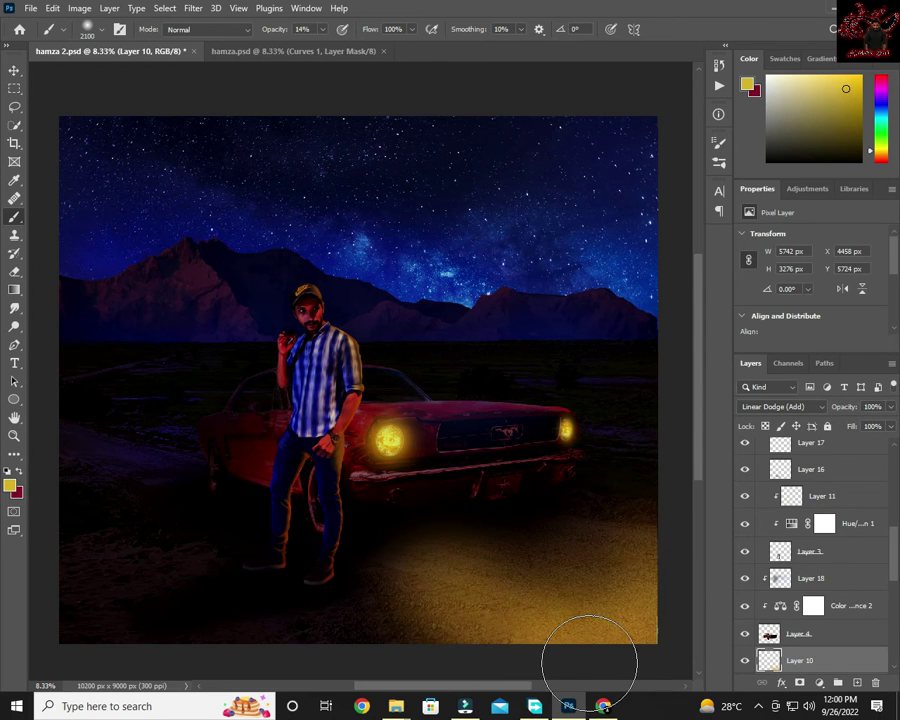
pyautogui.click(745, 661)
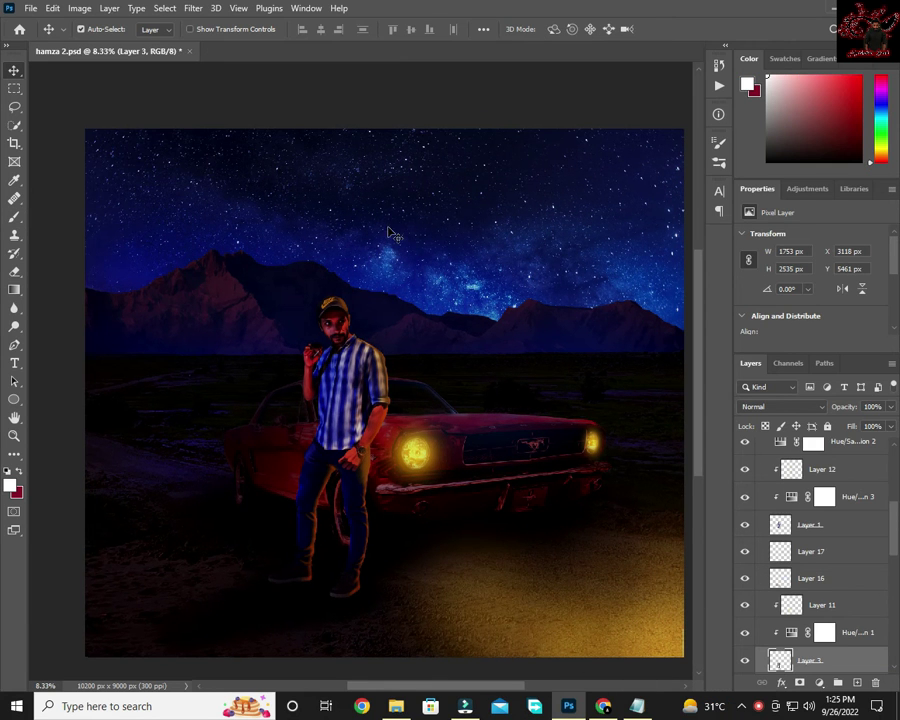
# Select Layer 15 with the Brush tool and sample dark and lighter blues from the sky.
pyautogui.click(353, 270)
pyautogui.press('b')
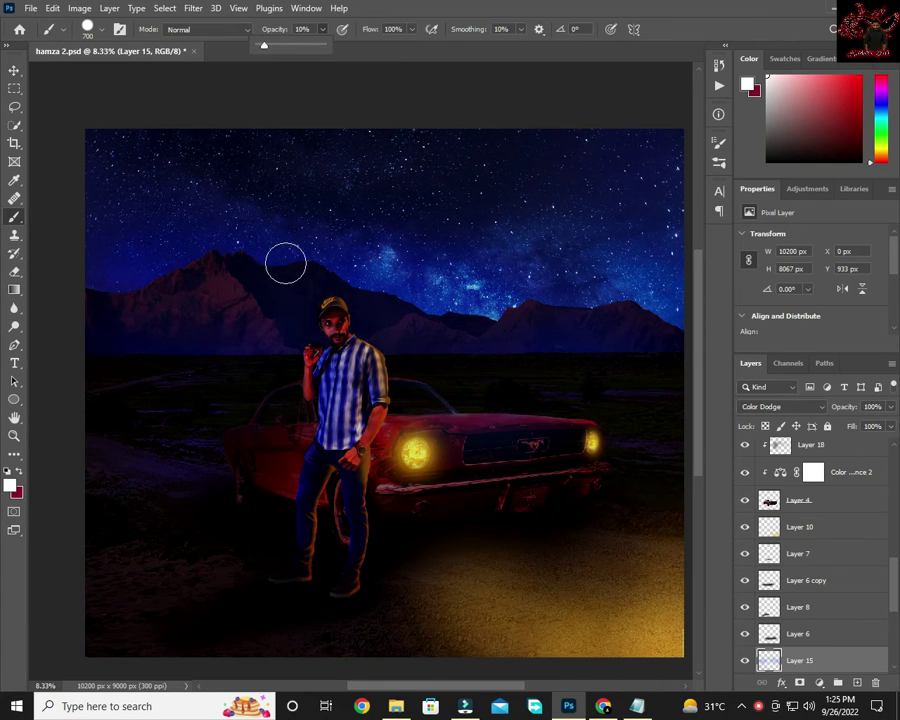
pyautogui.keyDown('alt'); pyautogui.click(405, 282); pyautogui.keyUp('alt')
pyautogui.scroll(2, 58, 401)
pyautogui.scroll(3, 115, 416)
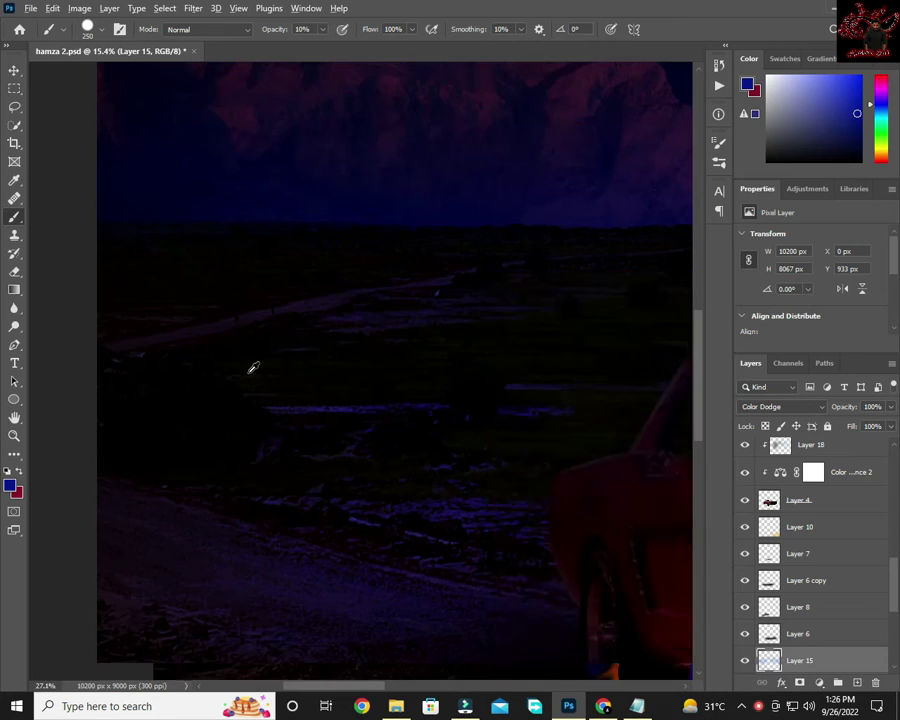
pyautogui.scroll(2, 251, 366)
pyautogui.keyDown('alt'); pyautogui.click(262, 456); pyautogui.keyUp('alt')
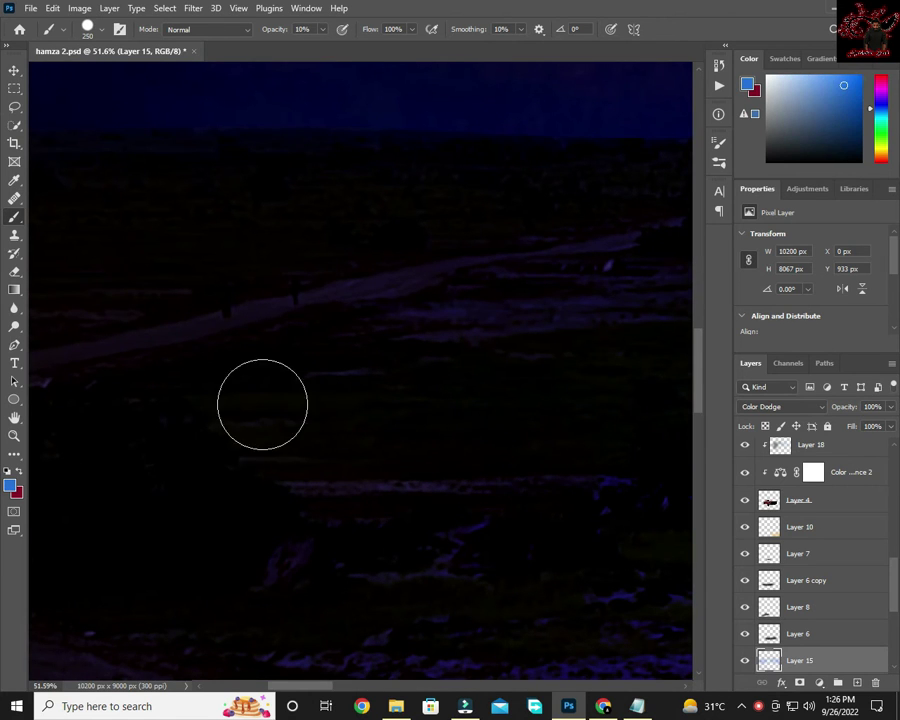
# Switch the painting colour back to black and pan the car and headlights into the centre.
pyautogui.moveTo(400, 235); pyautogui.dragTo(362, 262)
pyautogui.scroll(-3, 290, 390)
pyautogui.keyDown('alt'); pyautogui.click(293, 389); pyautogui.keyUp('alt')
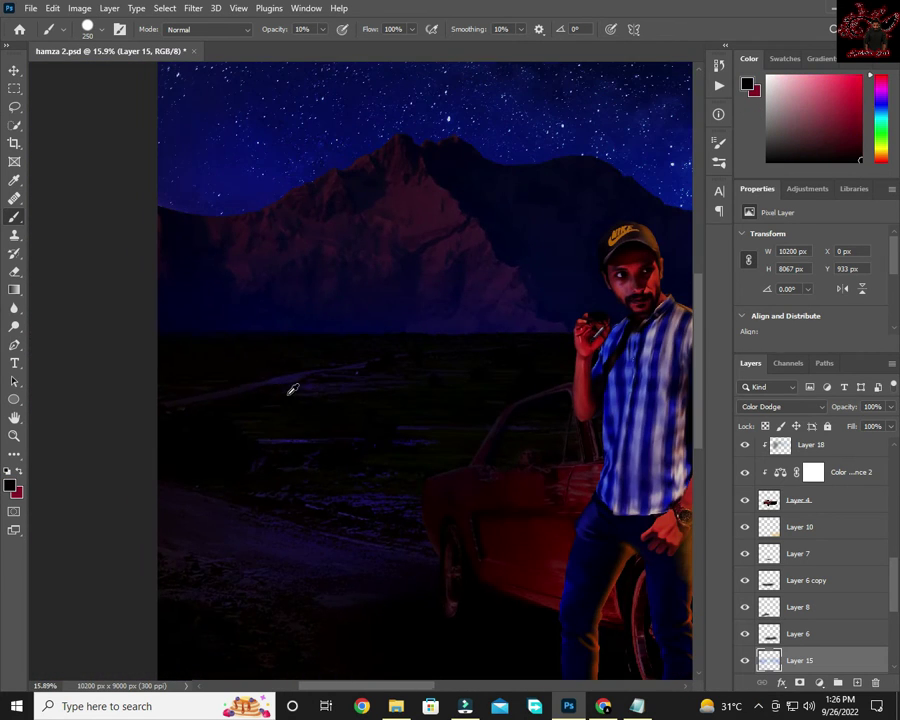
pyautogui.moveTo(434, 384); pyautogui.dragTo(366, 358)
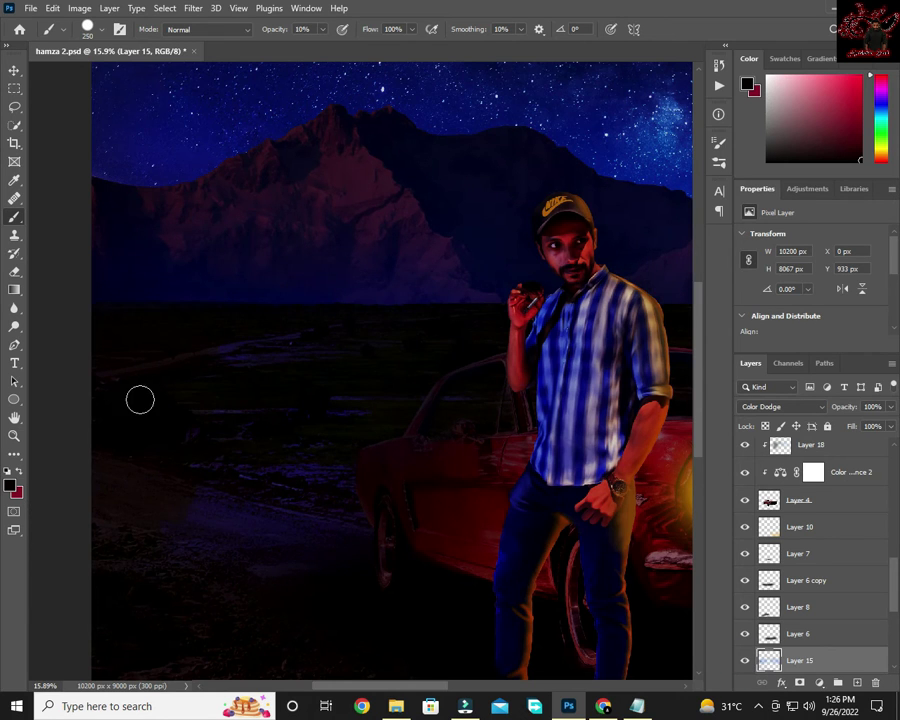
pyautogui.moveTo(626, 574)
pyautogui.mouseDown()
pyautogui.moveTo(272, 376)
pyautogui.moveTo(149, 369)
pyautogui.mouseUp()
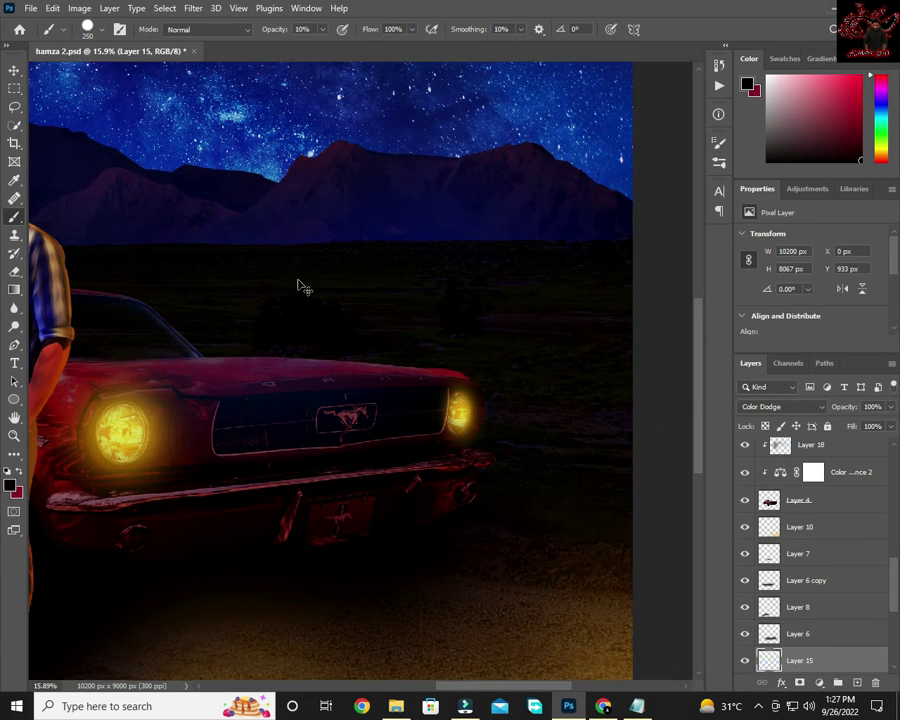
# Choose light blue, set the glow layer to Linear Dodge (Add), and use an 8%-opacity, 800 px brush.
pyautogui.click(10, 485)
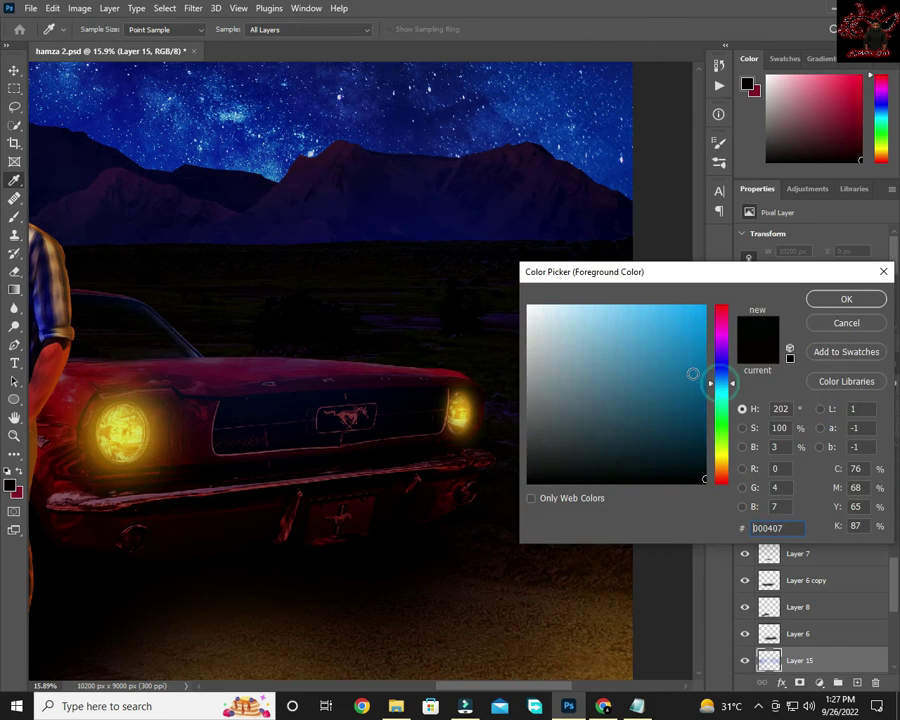
pyautogui.click(846, 297)
pyautogui.click(782, 406)
pyautogui.click(785, 477)
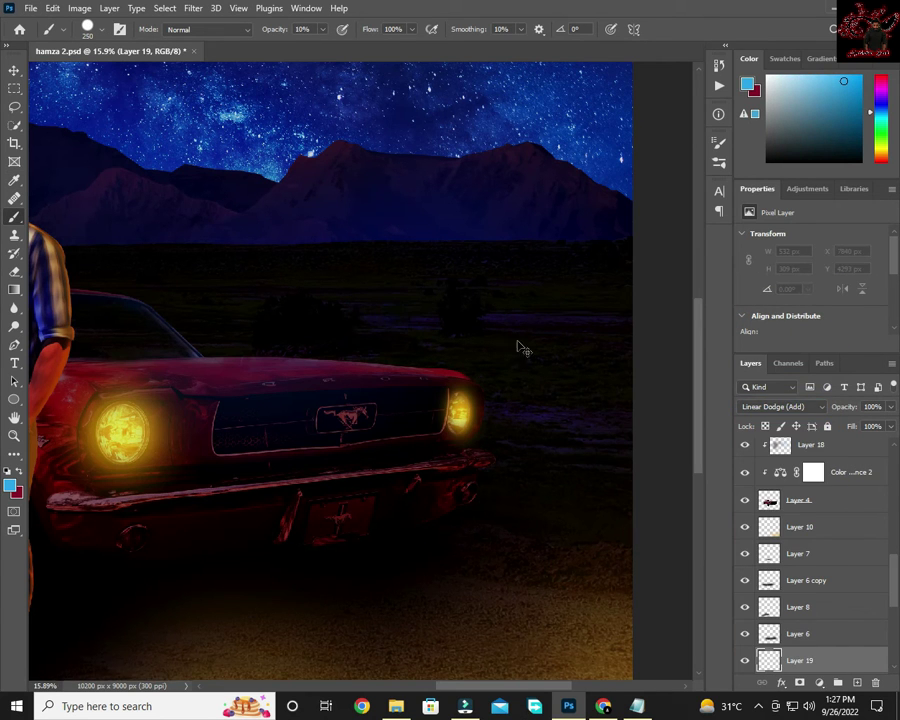
pyautogui.click(100, 29)
pyautogui.click(407, 7)
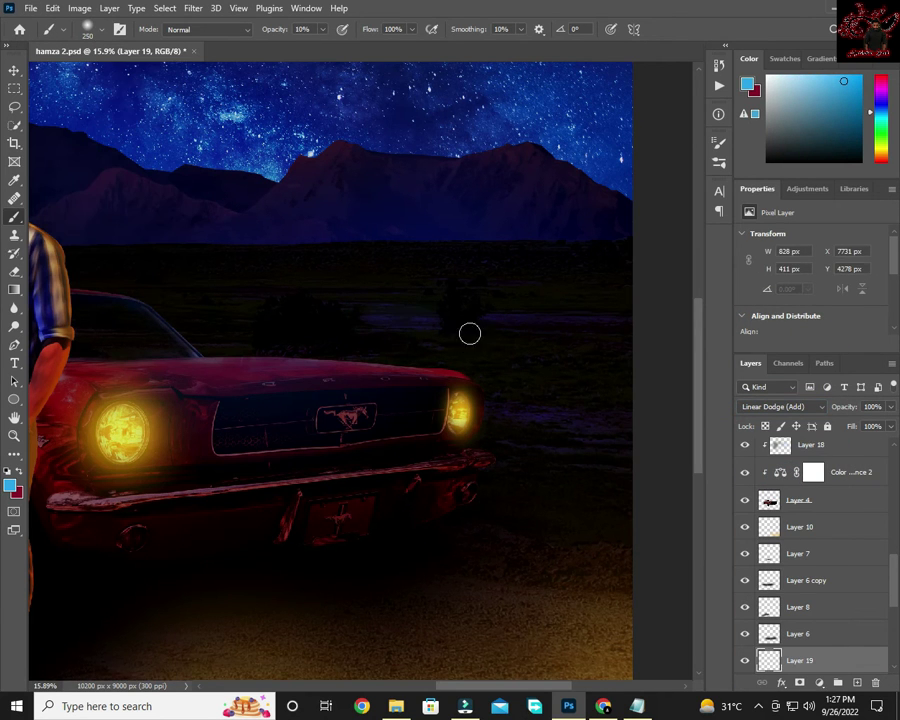
pyautogui.click(322, 29)
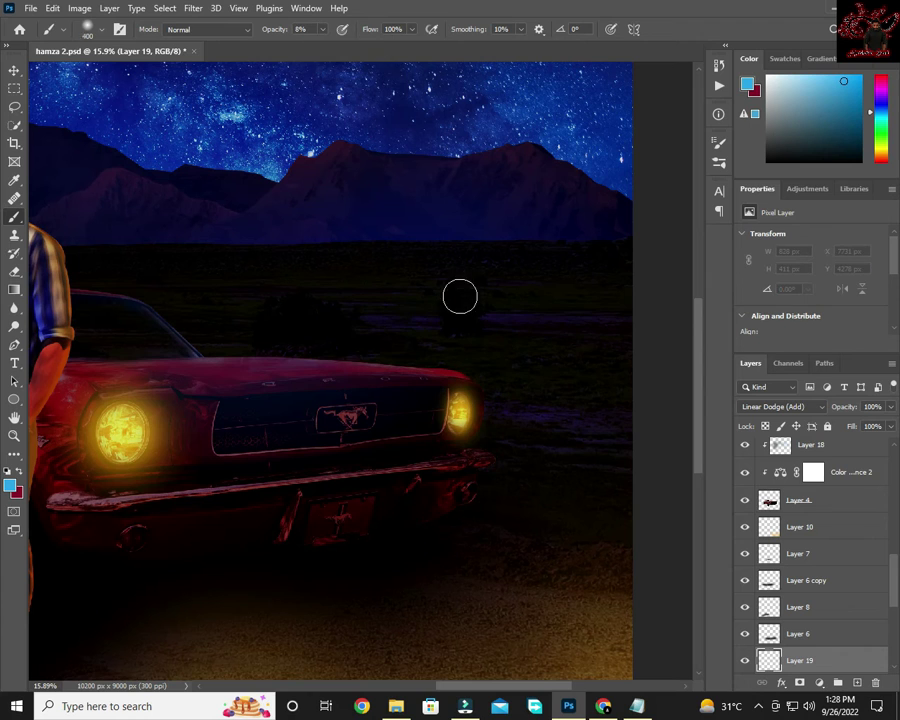
pyautogui.press(']')
pyautogui.press(']')
pyautogui.press(']')
# Add a new layer clipped to the background photo layer.
pyautogui.hscroll(-3, 421, 290)
pyautogui.hscroll(-5, 286, 293)
pyautogui.scroll(-2, 286, 293)
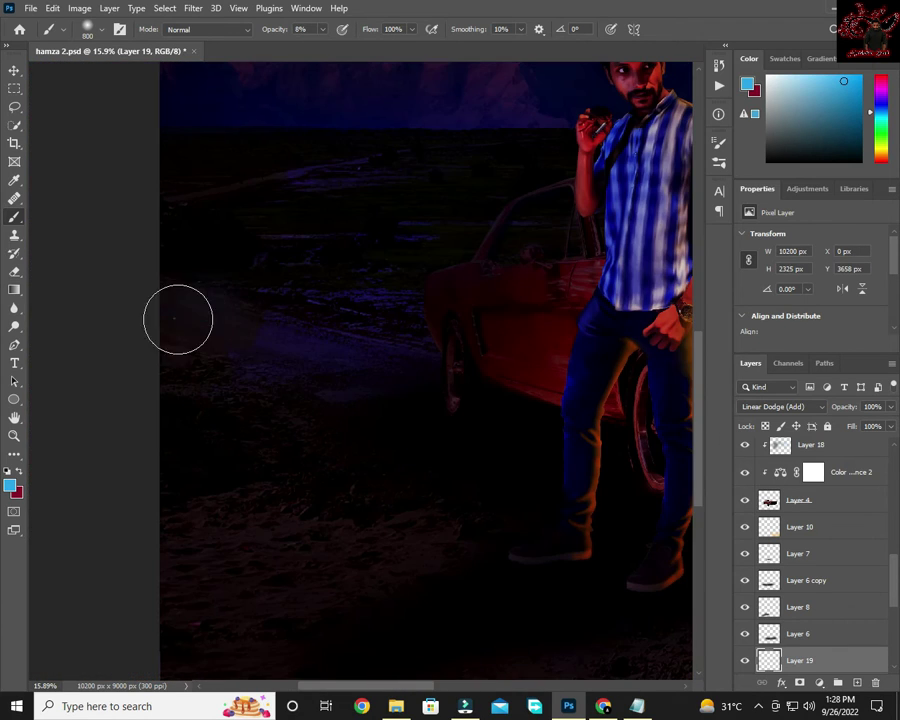
pyautogui.scroll(-2, 433, 271)
pyautogui.scroll(2, 306, 274)
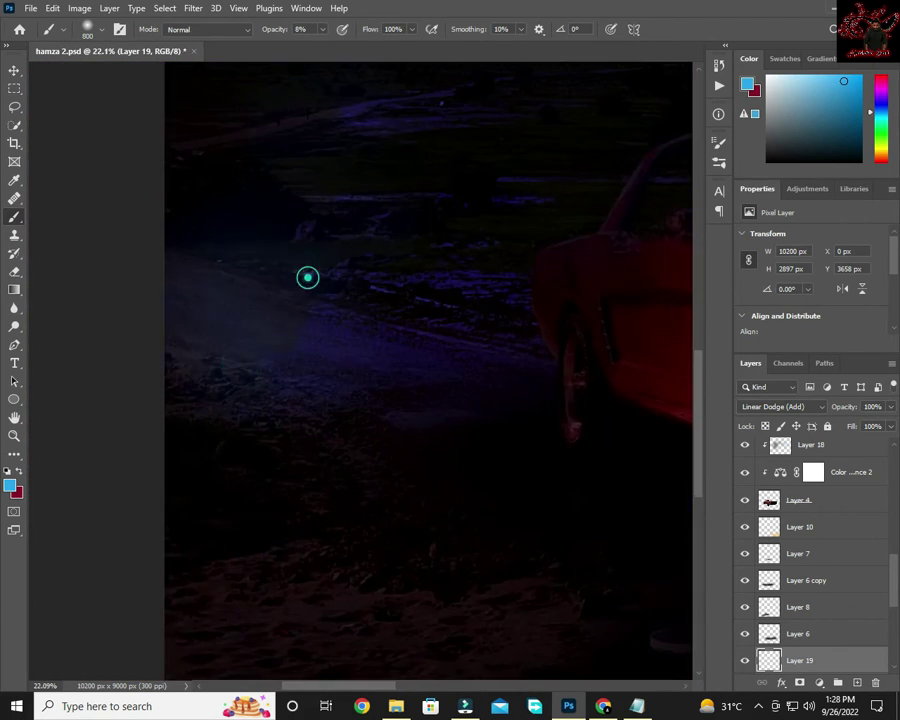
pyautogui.scroll(-4, 286, 286)
pyautogui.scroll(2, 362, 263)
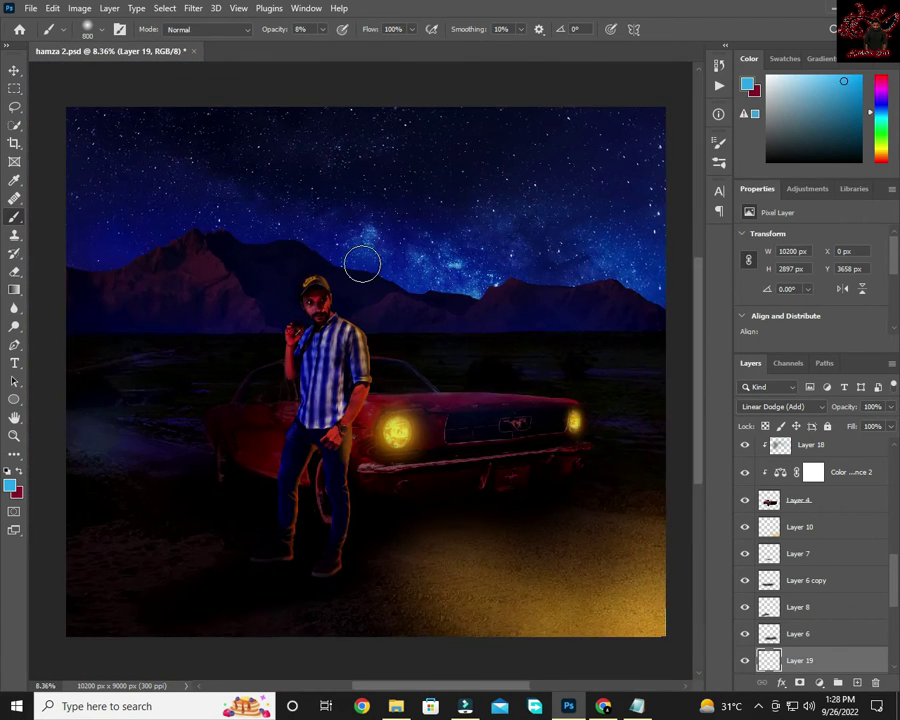
pyautogui.scroll(-3, 818, 580)
pyautogui.click(800, 567)
pyautogui.hotkey('ctrl', 'shift', 'alt', 'n')
# Wash faint colour over the horizon band and lower-left ground with a 2400 px soft brush.
pyautogui.press(']')
pyautogui.press(']')
pyautogui.press(']')
pyautogui.moveTo(80, 319); pyautogui.dragTo(690, 330)
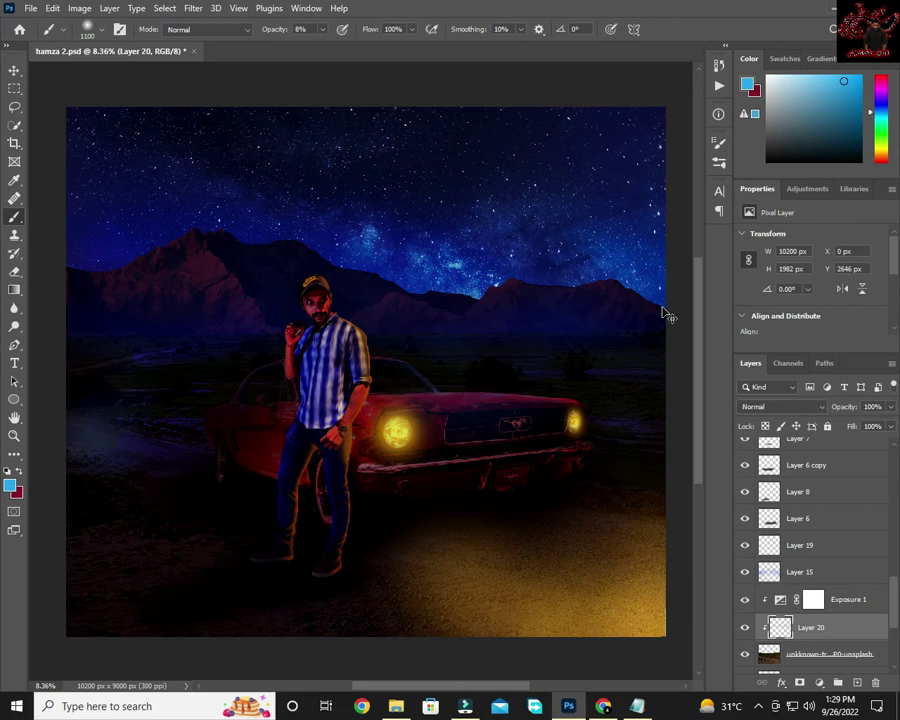
pyautogui.press(']')
pyautogui.press(']')
pyautogui.press(']')
pyautogui.moveTo(167, 331); pyautogui.dragTo(612, 262)
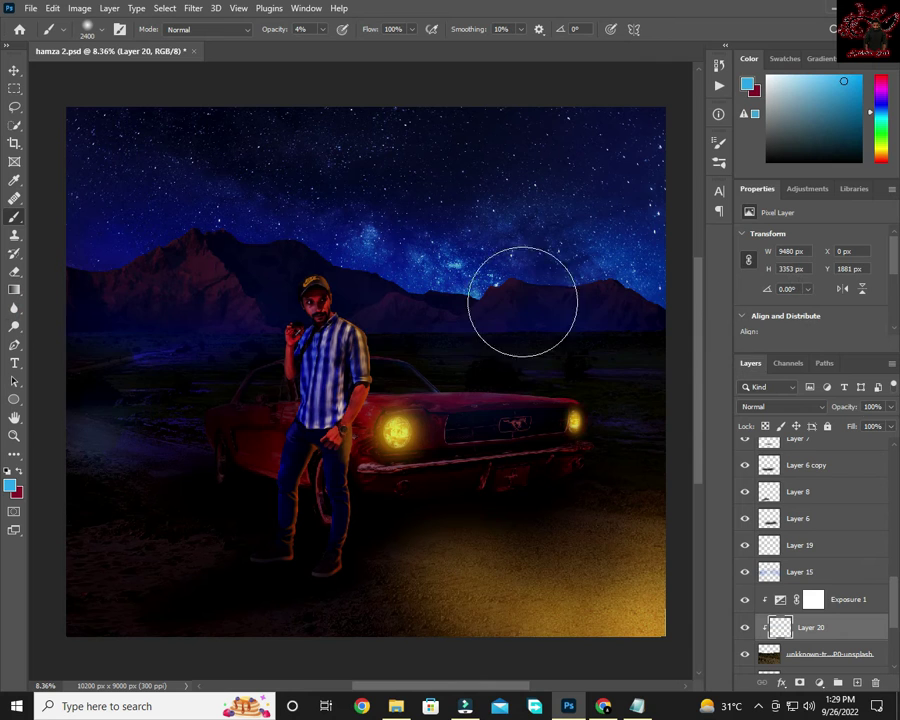
pyautogui.moveTo(130, 323); pyautogui.dragTo(2, 680)
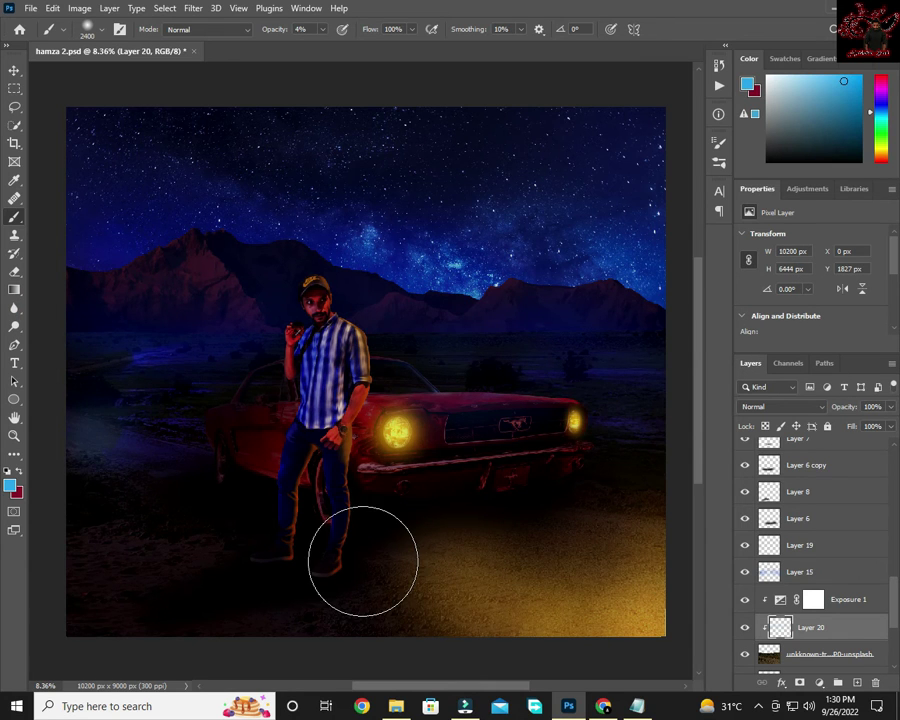
# Set up the Eraser with an 1800 px soft round brush, then select Layer 16.
pyautogui.click(795, 572)
pyautogui.press('e')
pyautogui.click(88, 28)
pyautogui.doubleClick(95, 202)
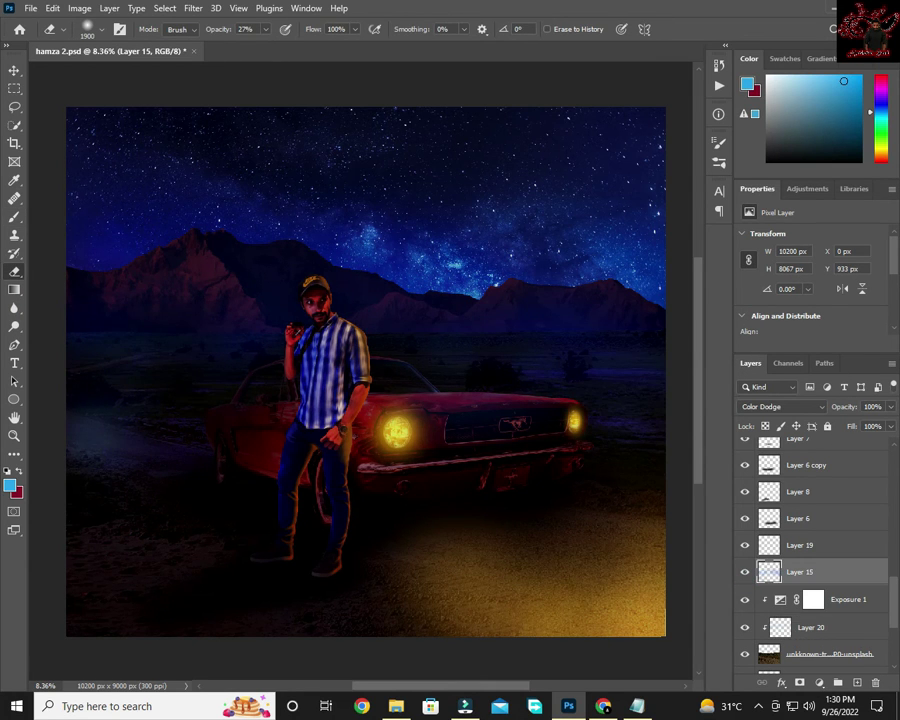
pyautogui.scroll(5, 800, 520)
pyautogui.click(800, 450)
pyautogui.scroll(-3, 800, 484)
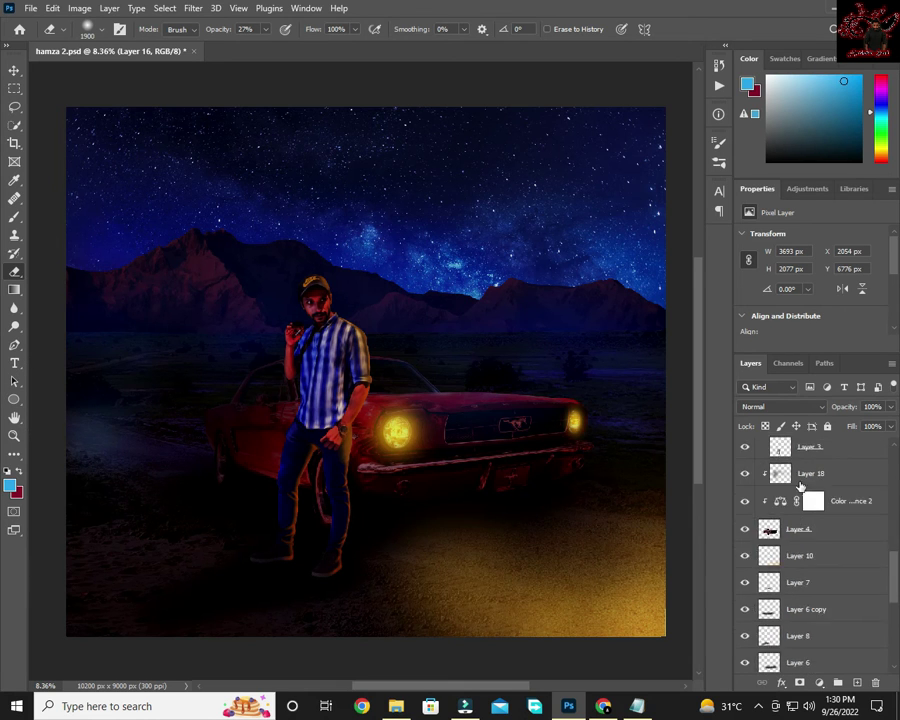
pyautogui.scroll(-5, 800, 520)
pyautogui.scroll(1, 800, 520)
pyautogui.scroll(2, 800, 520)
pyautogui.scroll(3, 800, 520)
pyautogui.click(828, 452)
pyautogui.click(193, 8)
pyautogui.moveTo(205, 308)
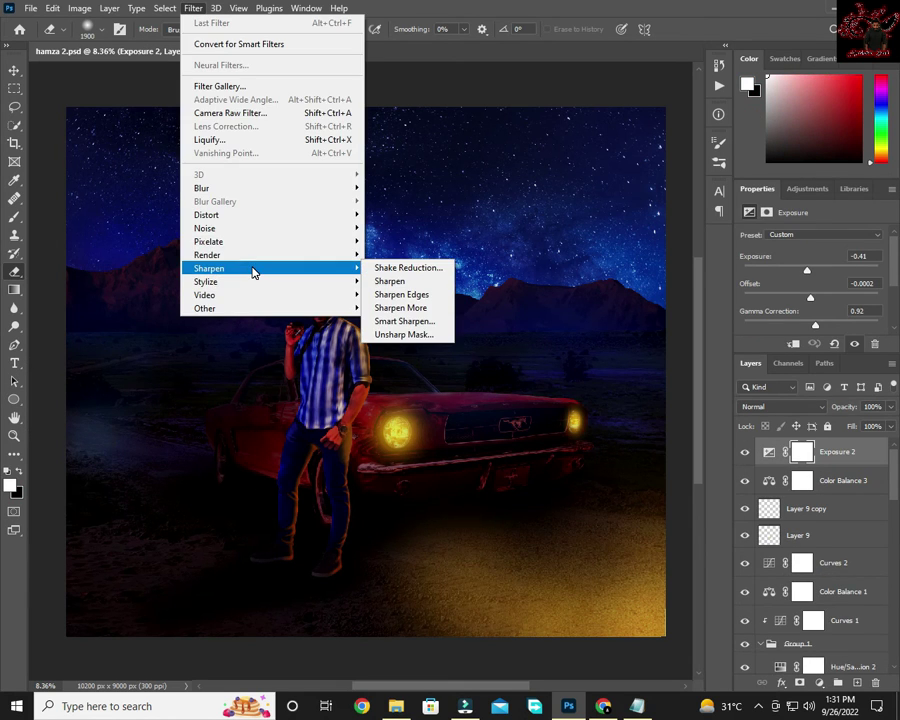
pyautogui.click(392, 308)
pyautogui.press('Return')
pyautogui.click(215, 8)
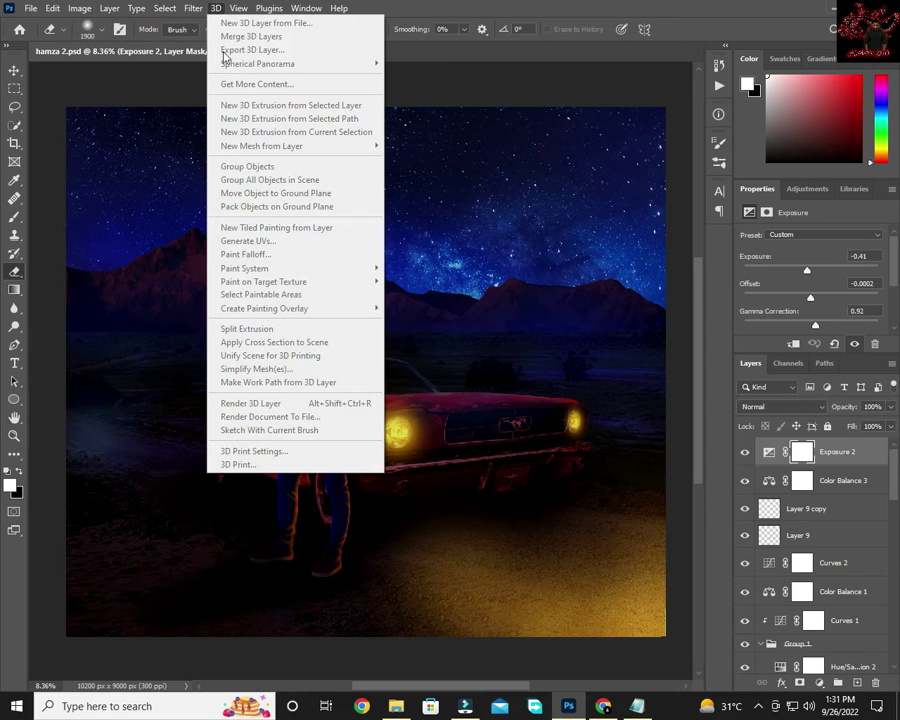
pyautogui.click(230, 141)
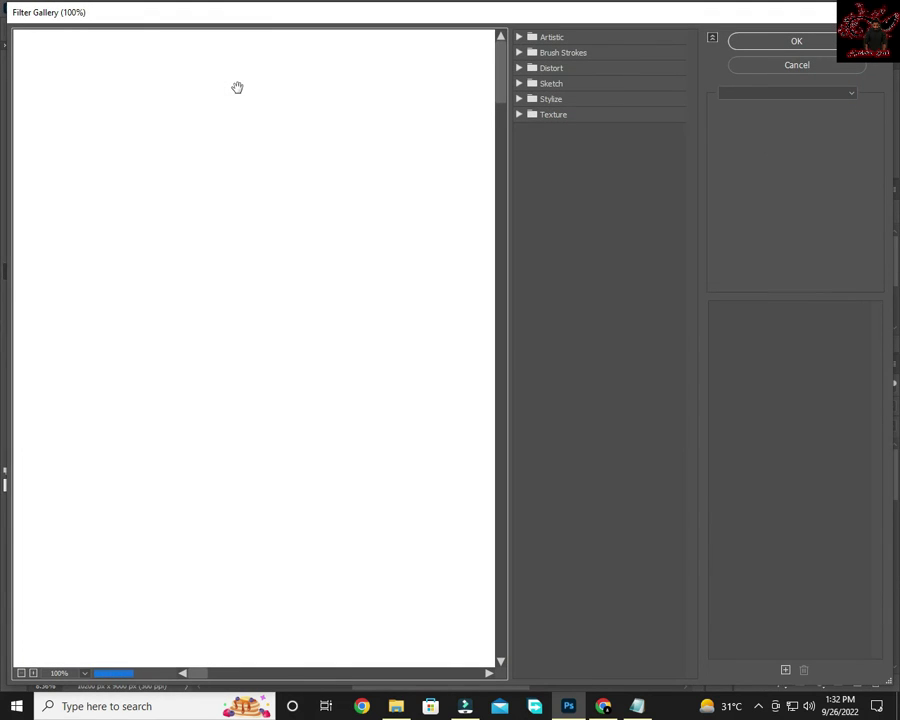
pyautogui.press('Escape')
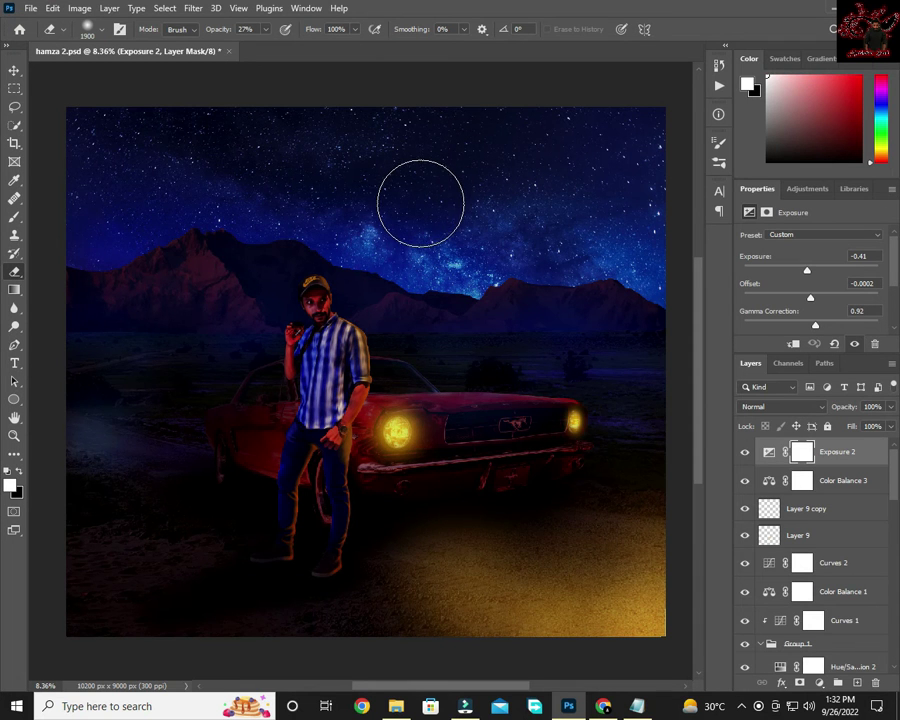
# Add a red Solid Color fill over Layer 4, blended as Overlay at 21% opacity.
pyautogui.scroll(-5, 820, 560)
pyautogui.click(800, 620)
pyautogui.click(819, 682)
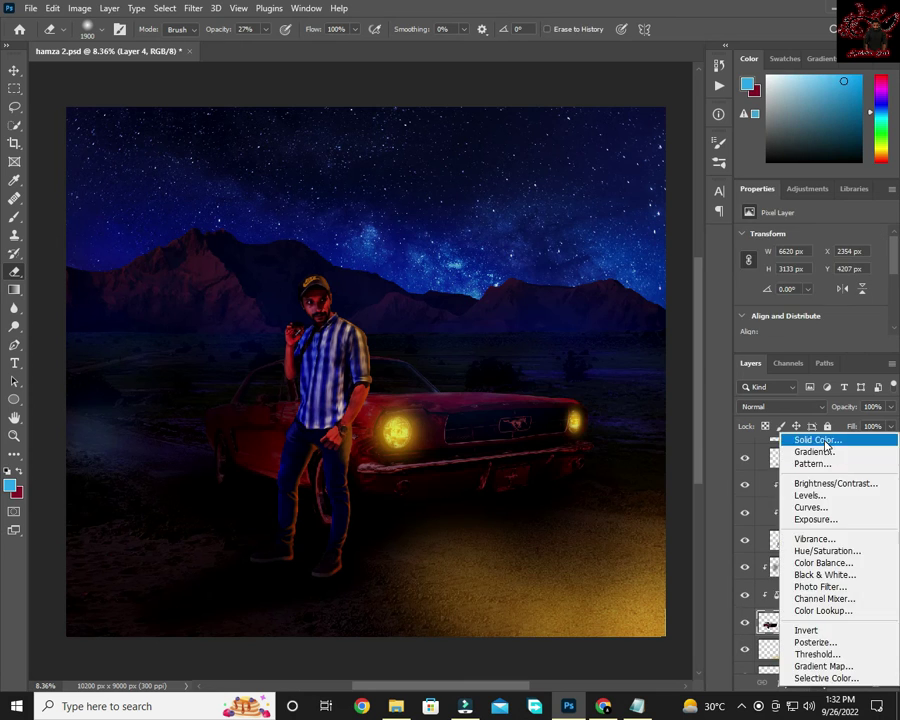
pyautogui.click(790, 432)
pyautogui.click(840, 296)
pyautogui.click(782, 406)
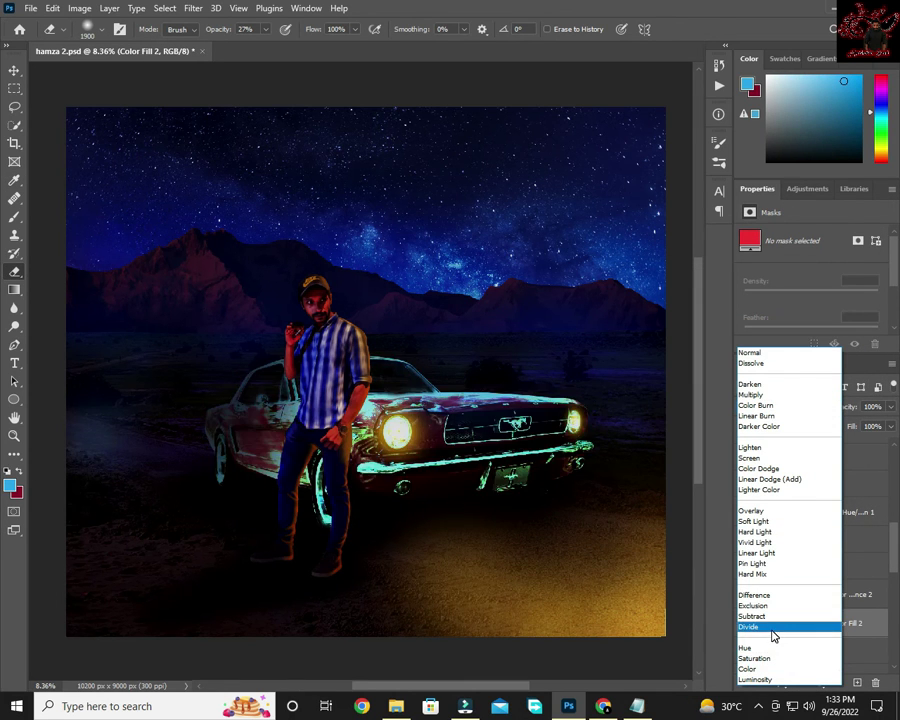
pyautogui.click(751, 511)
pyautogui.moveTo(891, 406); pyautogui.dragTo(812, 424)
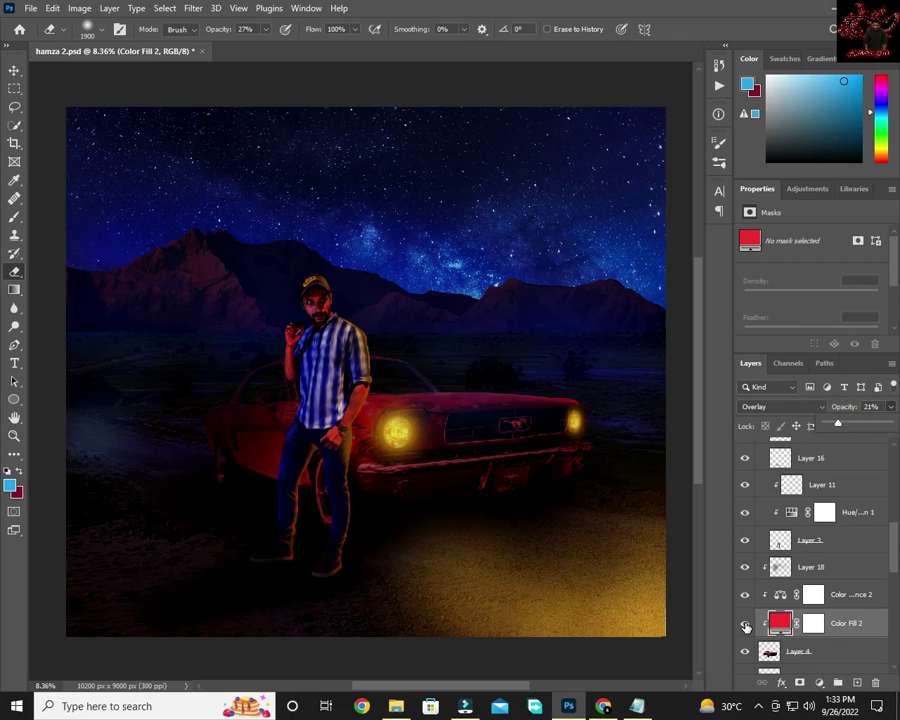